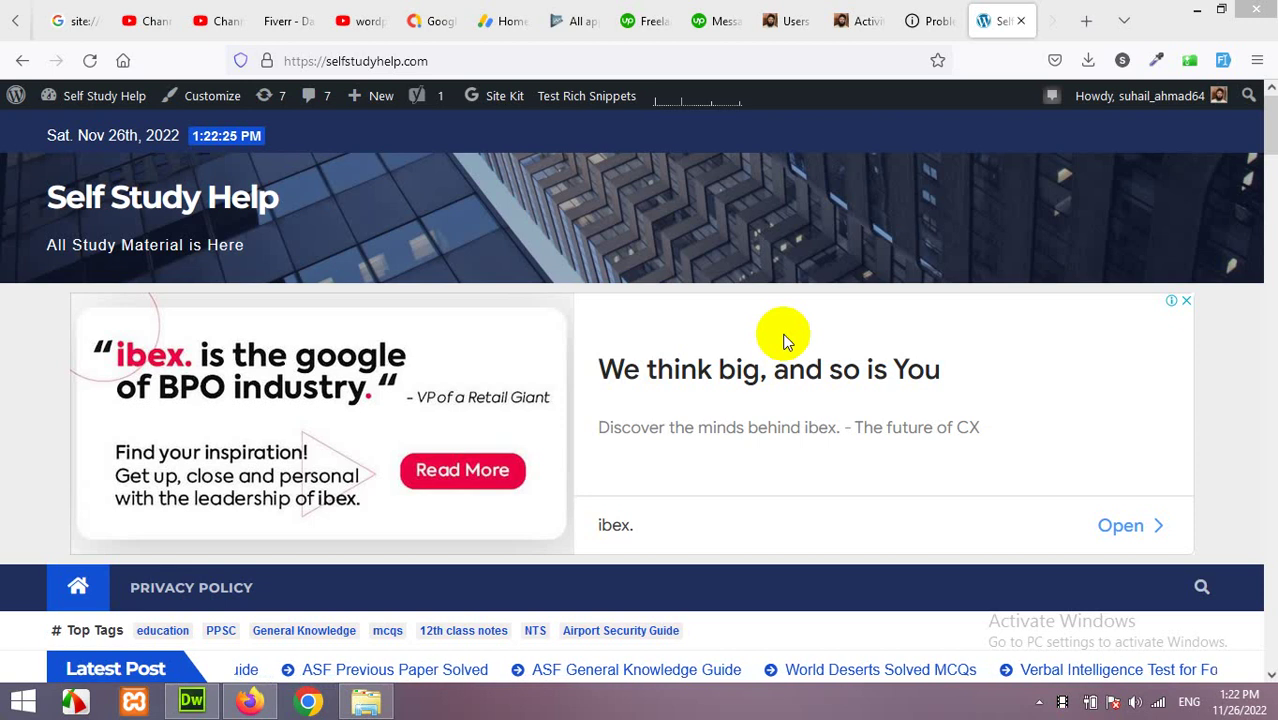
pyautogui.click(928, 262)
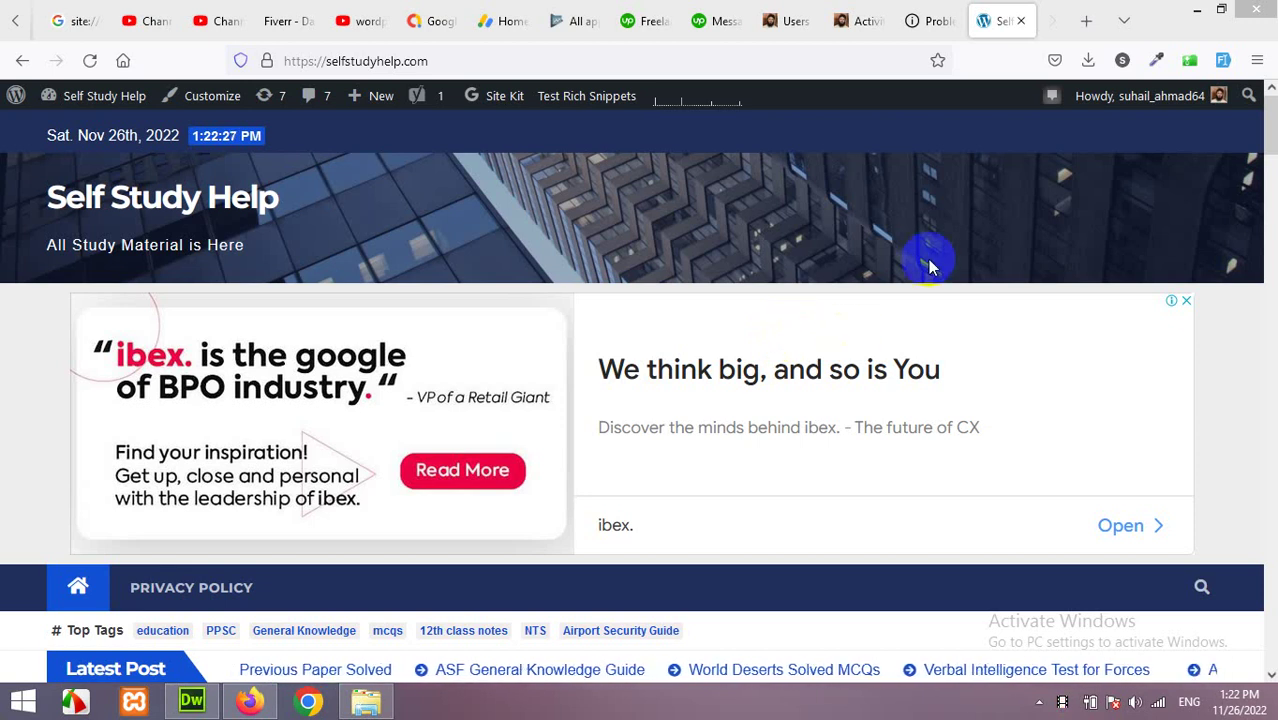
pyautogui.click(390, 258)
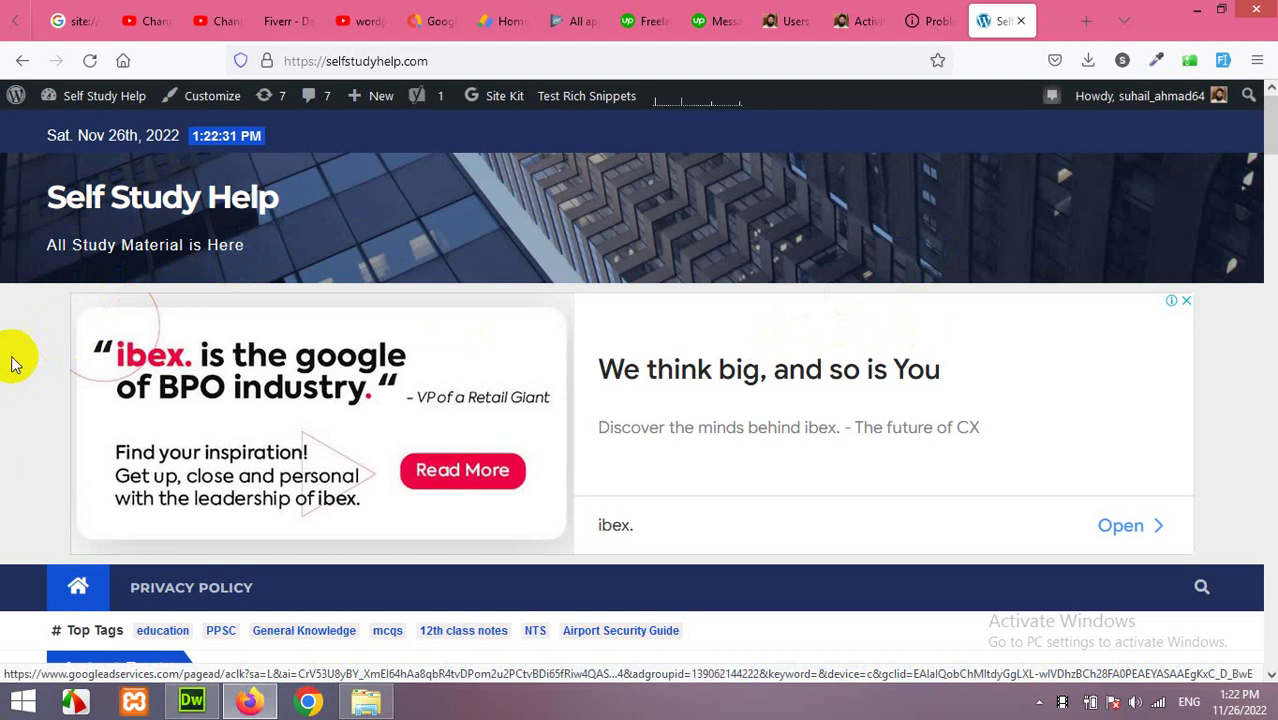
pyautogui.scroll(-2, 18, 388)
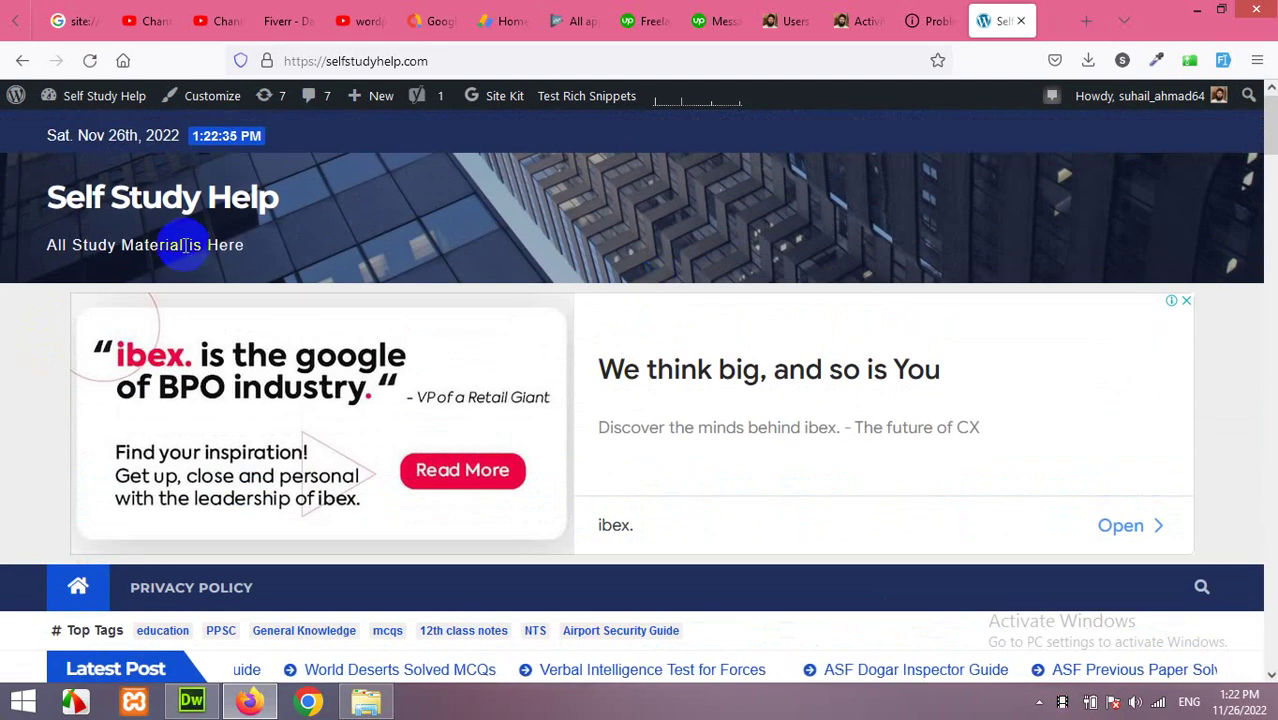
pyautogui.scroll(-5, 3, 388)
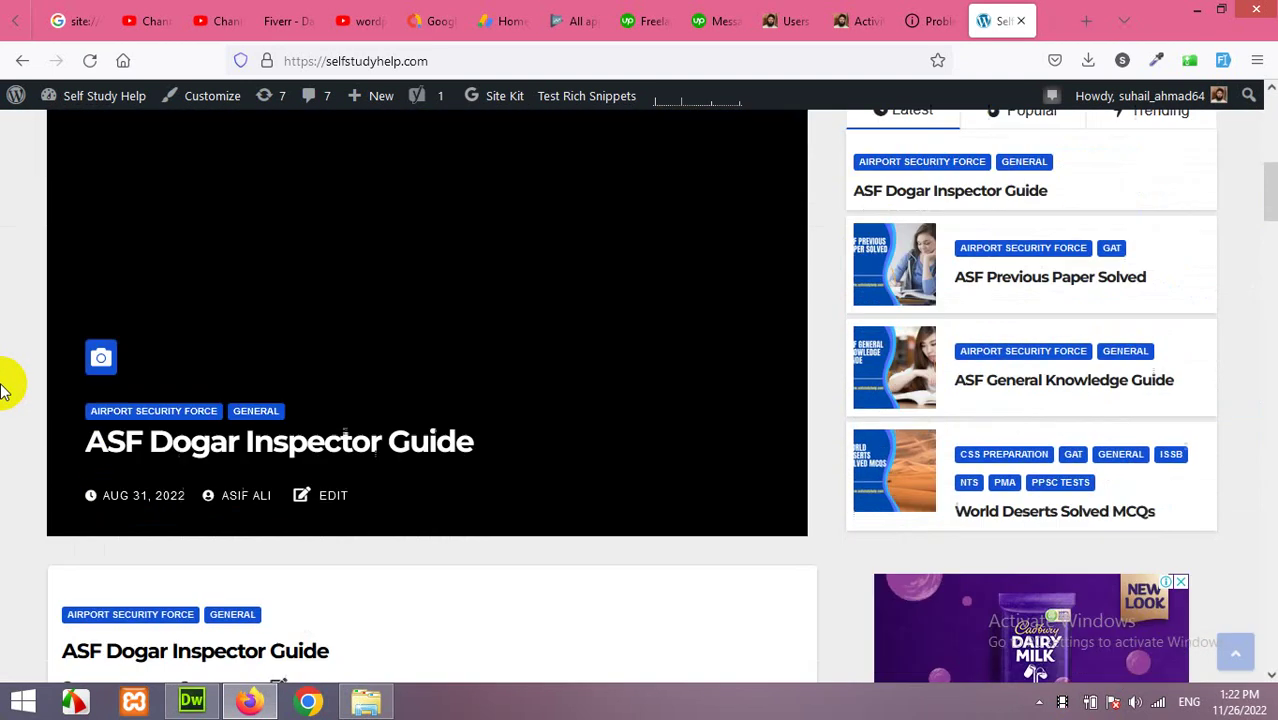
pyautogui.scroll(5, 3, 388)
pyautogui.scroll(1, 3, 388)
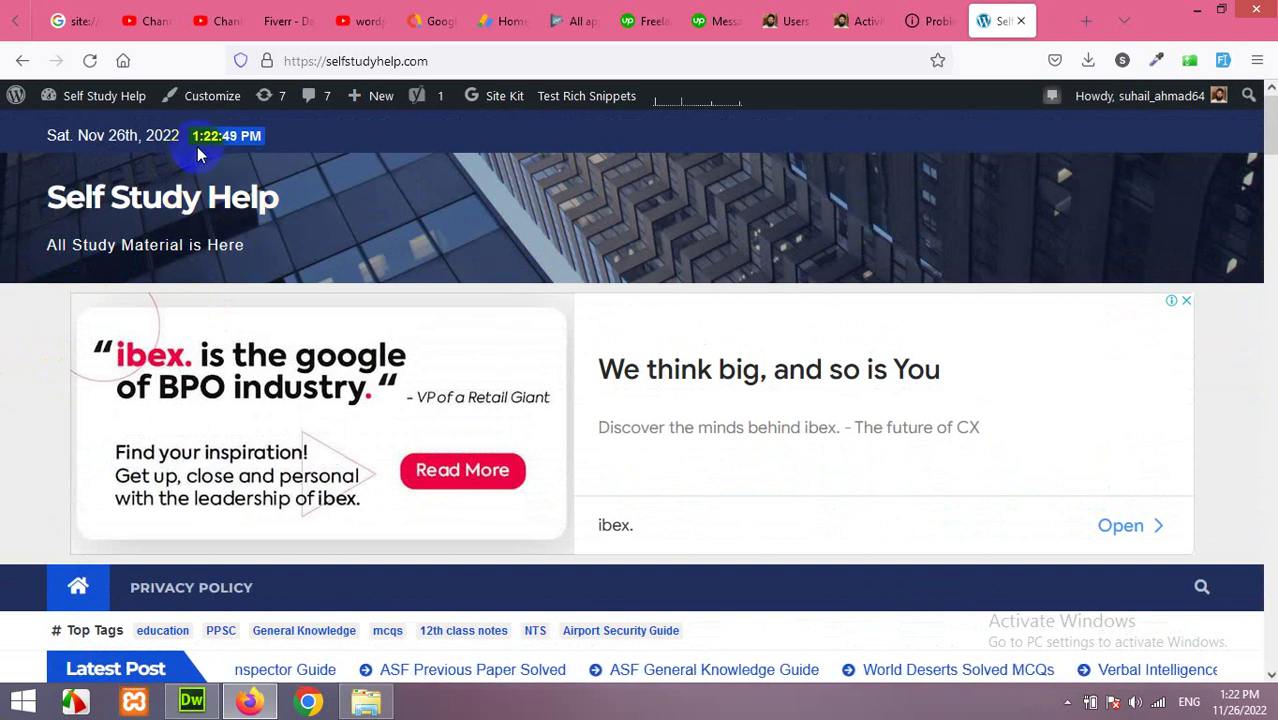
# Step: Open the site's admin dashboard at selfstudyhelp.com/wp-admin/ in a new browser tab
pyautogui.hotkey('ctrl', 't')
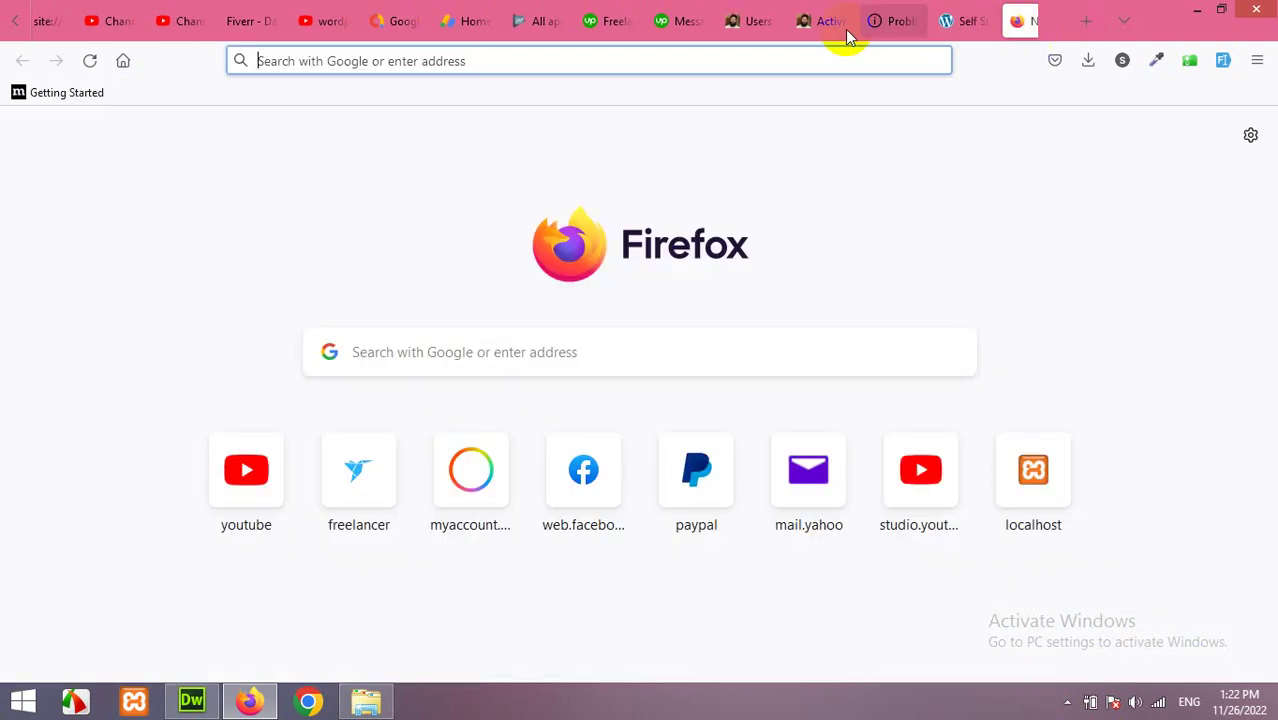
pyautogui.click(796, 58)
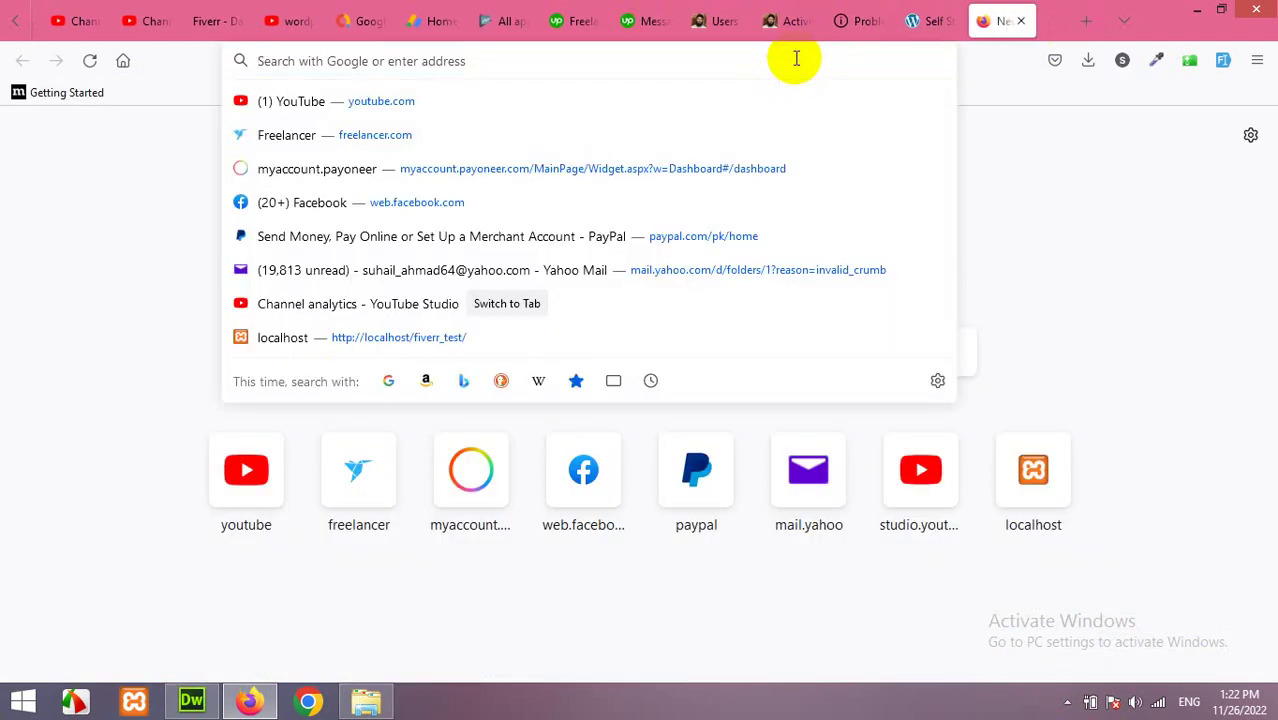
pyautogui.write('self love quotes')
pyautogui.press('Down')
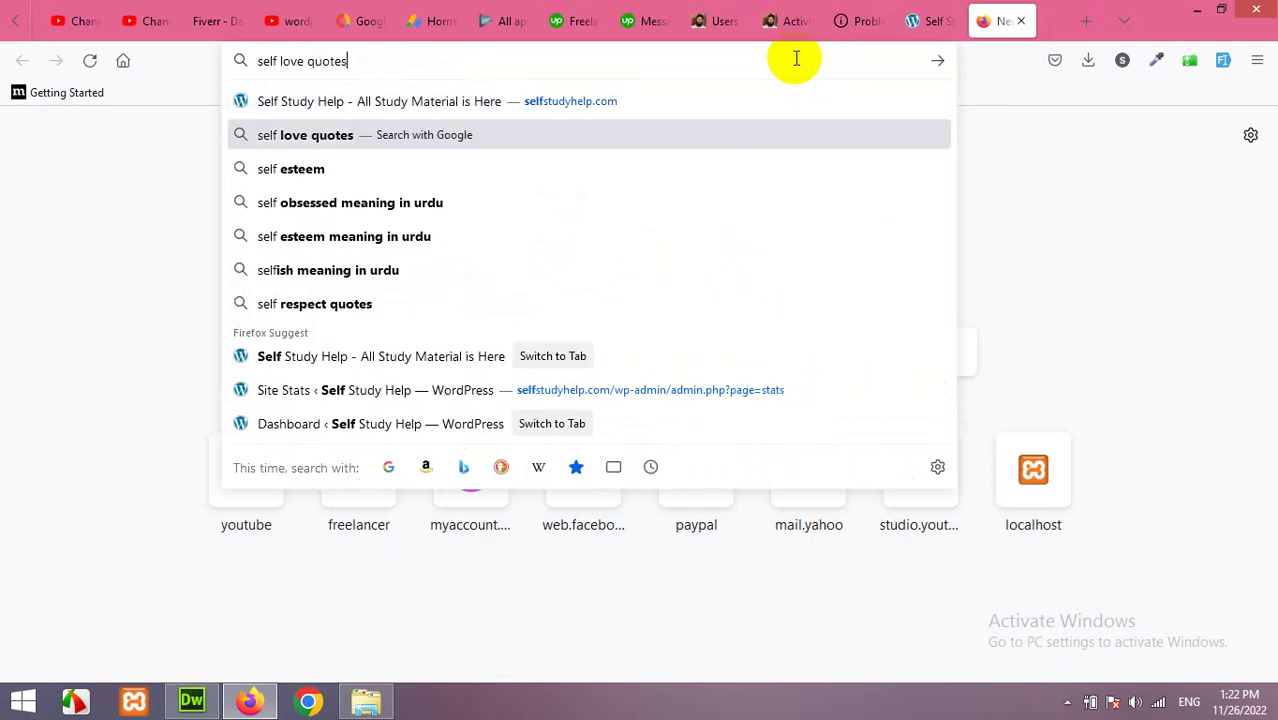
pyautogui.press('Up')
pyautogui.press('Right')
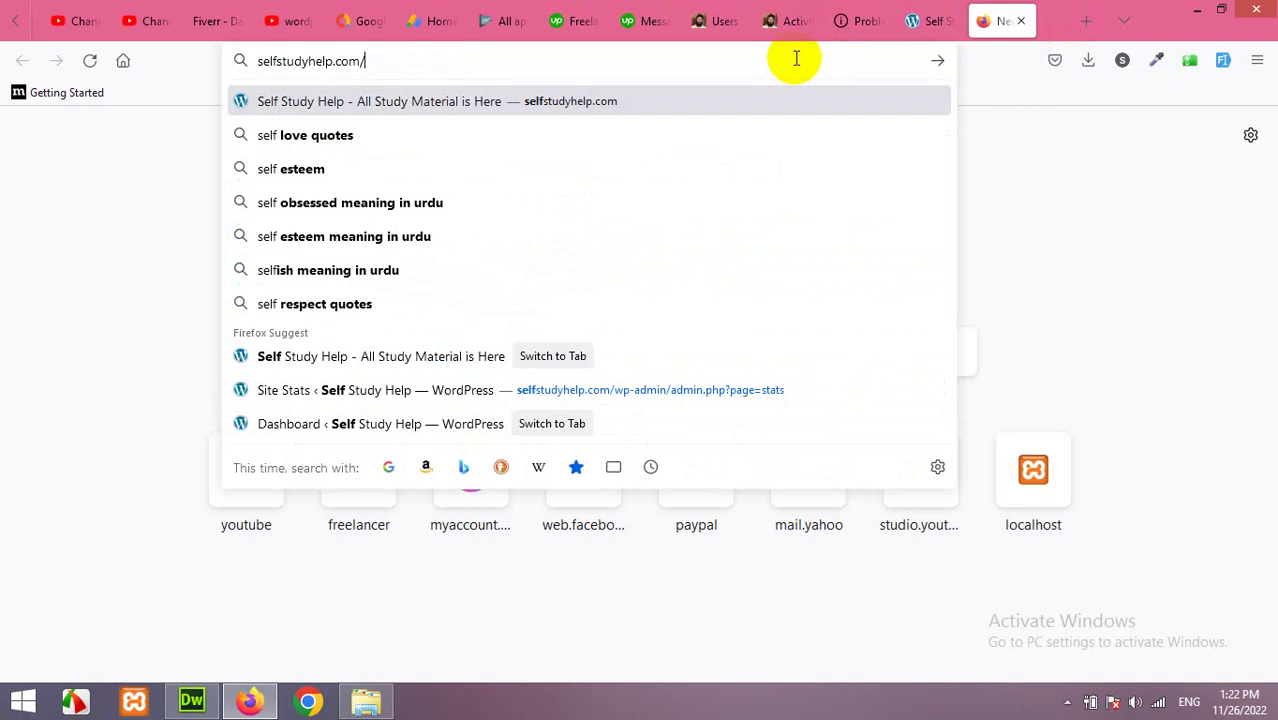
pyautogui.write('wp')
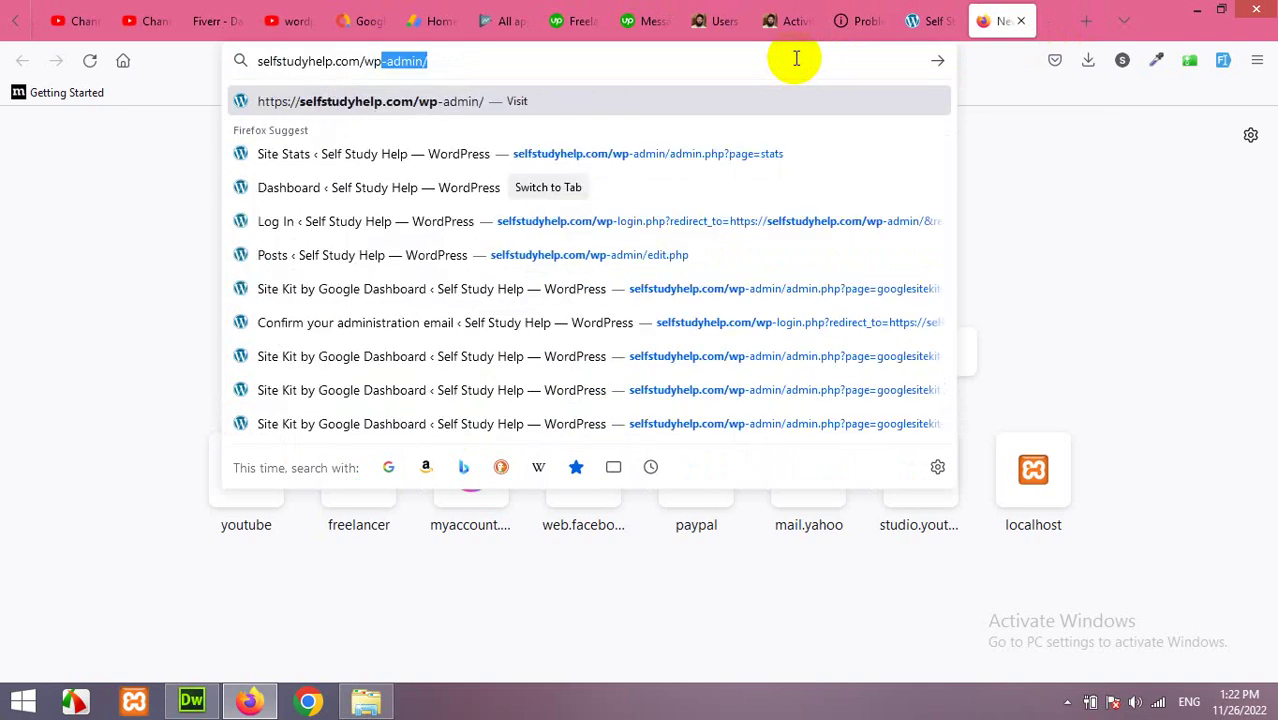
pyautogui.press('Return')
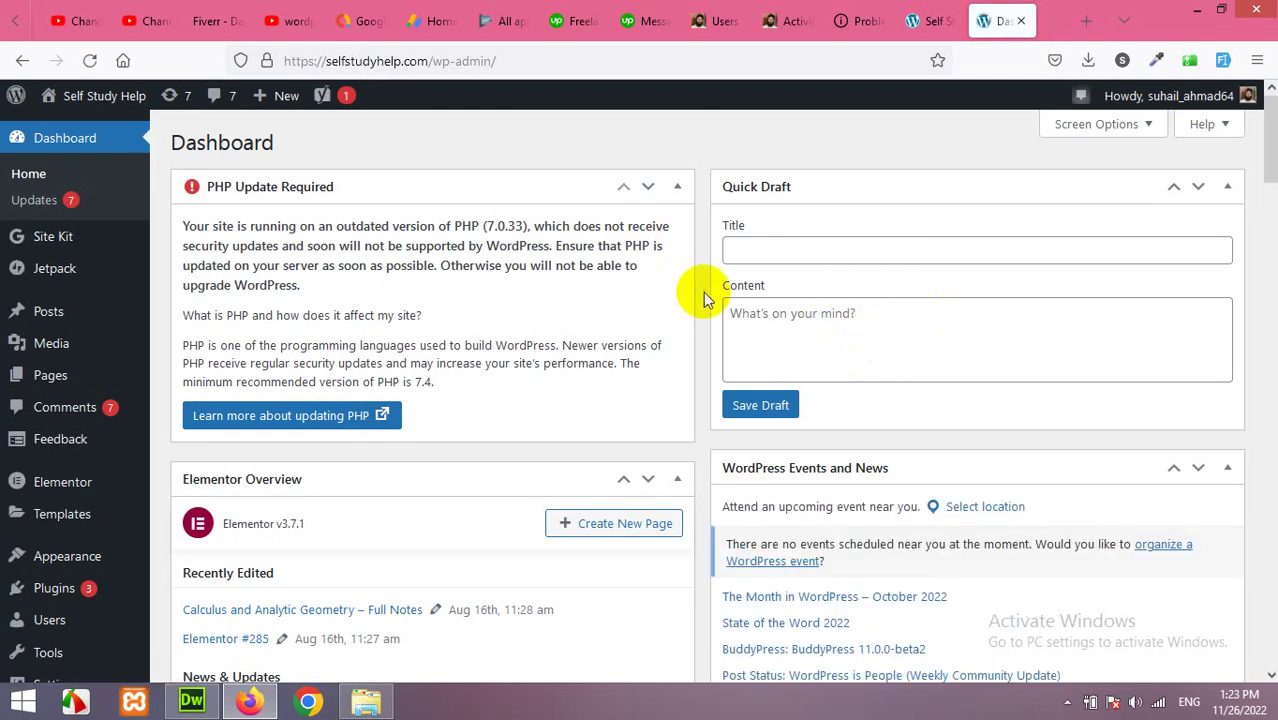
# Step: Find the Contact Form 7 plugin by searching the plugin directory for "contact form", and install and activate it
pyautogui.moveTo(126, 389)
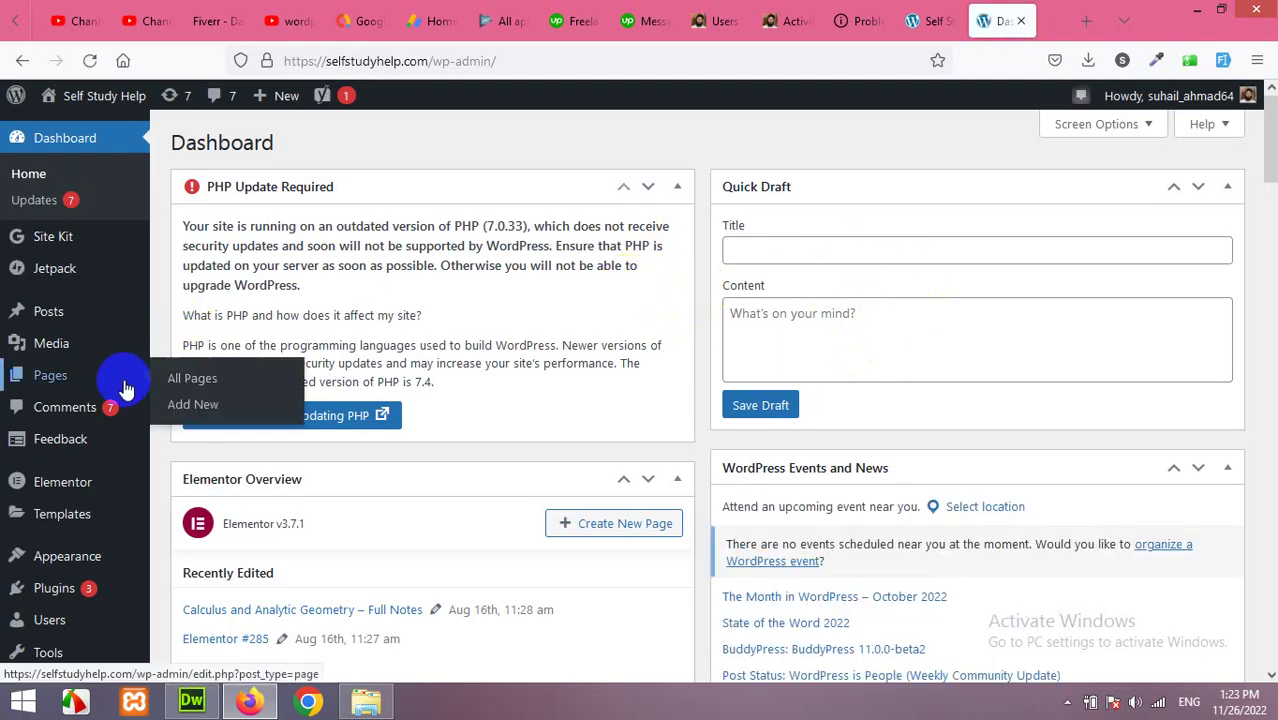
pyautogui.scroll(-2, 86, 486)
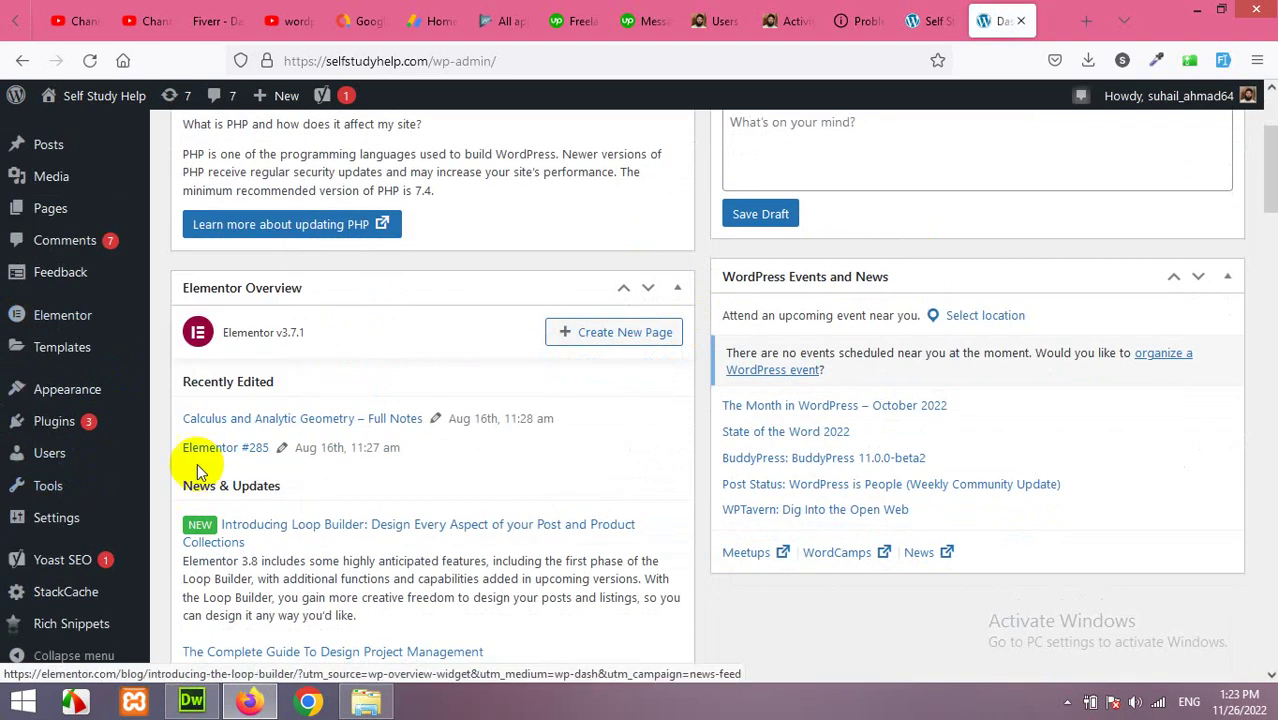
pyautogui.moveTo(52, 423)
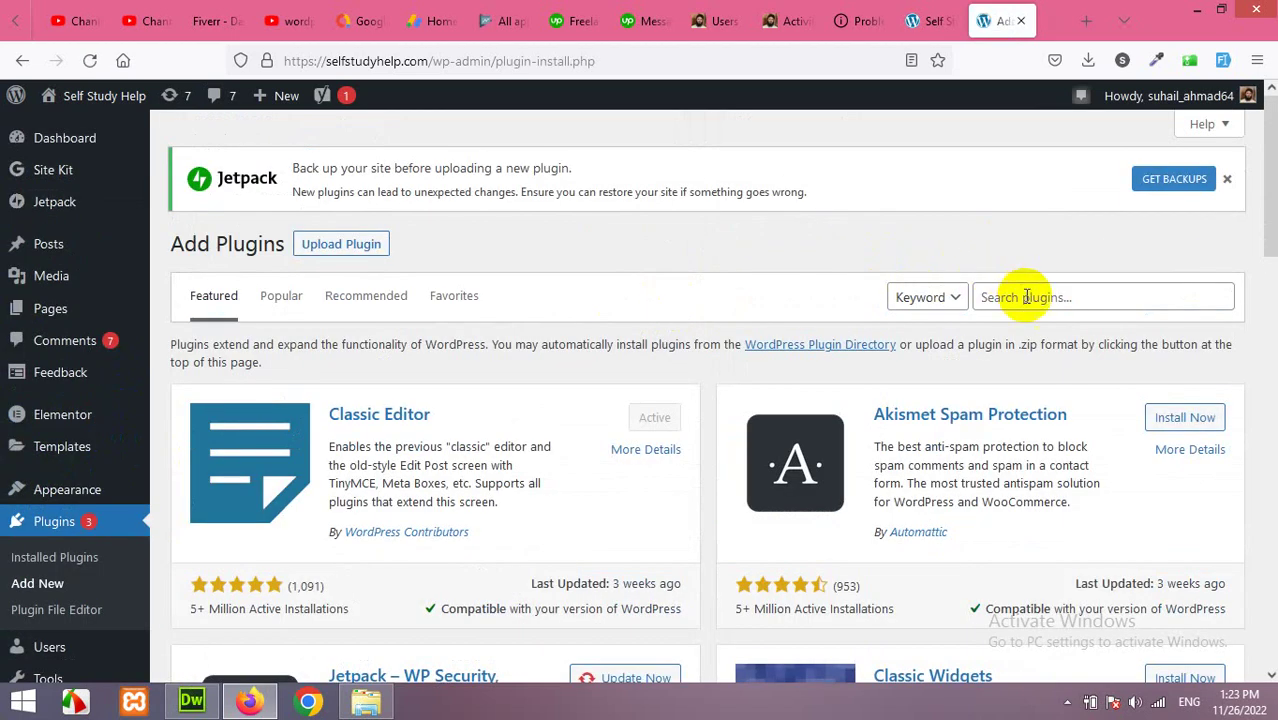
pyautogui.click(1025, 296)
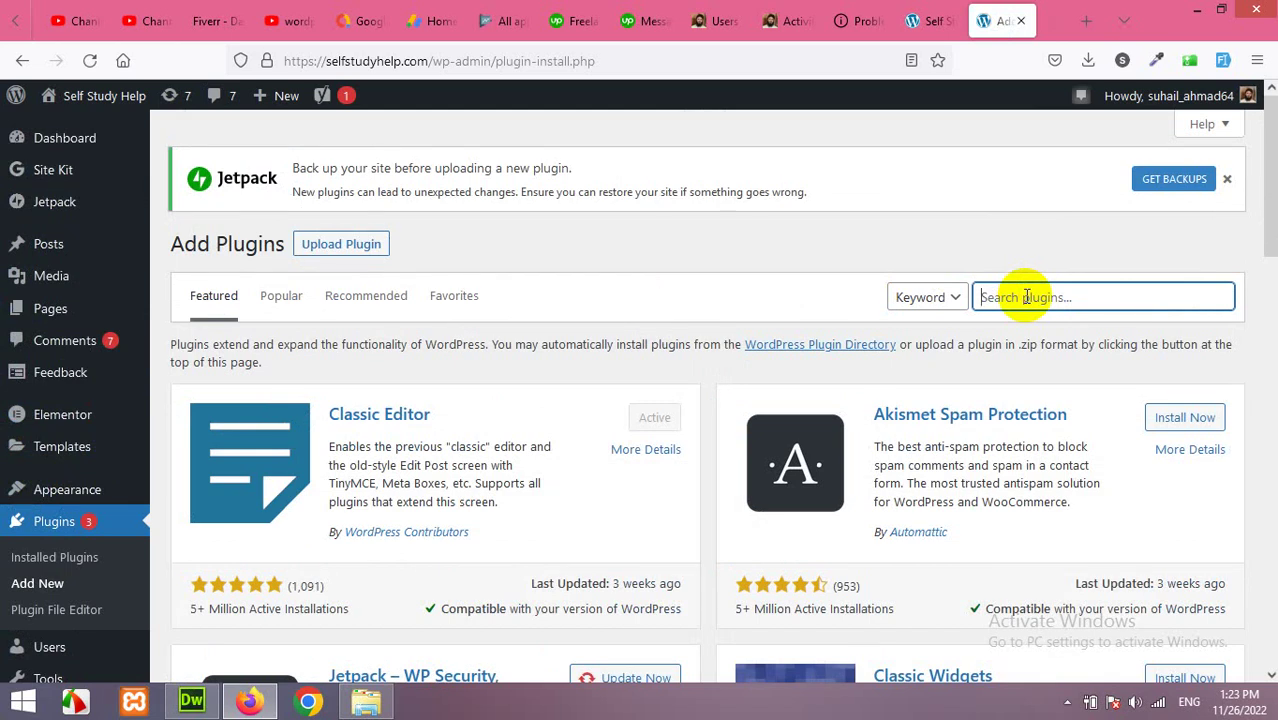
pyautogui.write('conta')
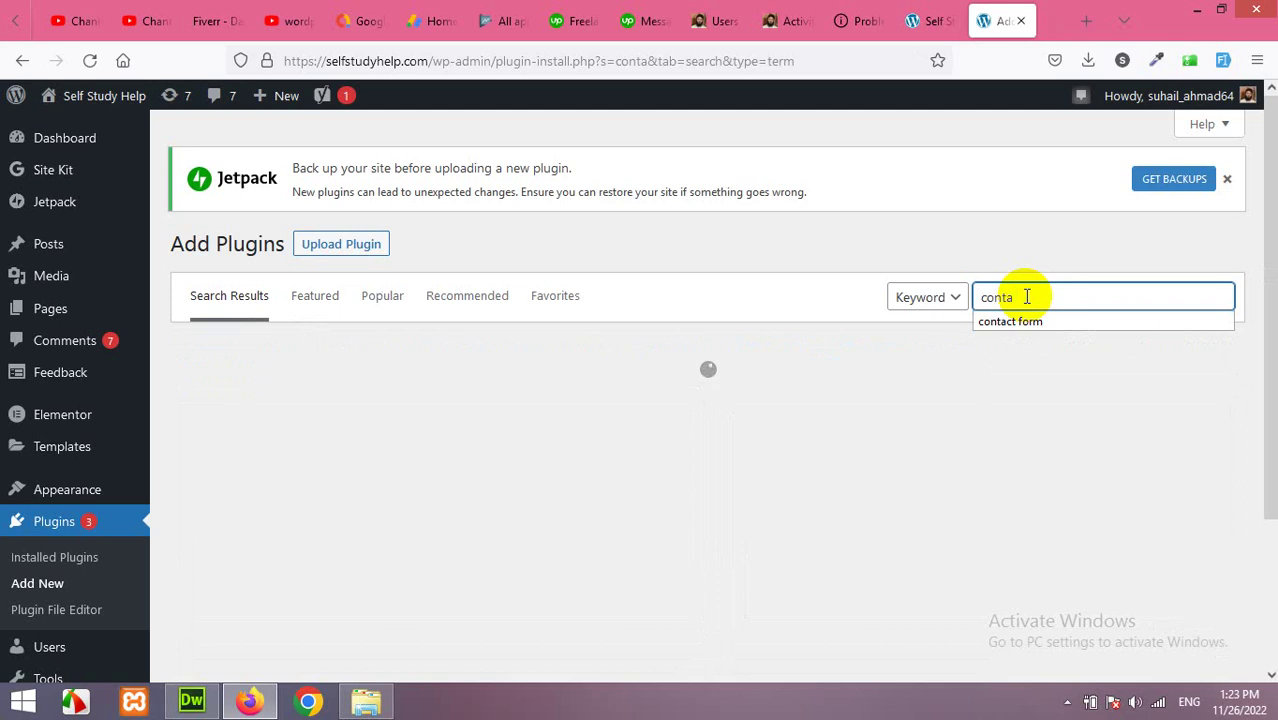
pyautogui.write(' ct')
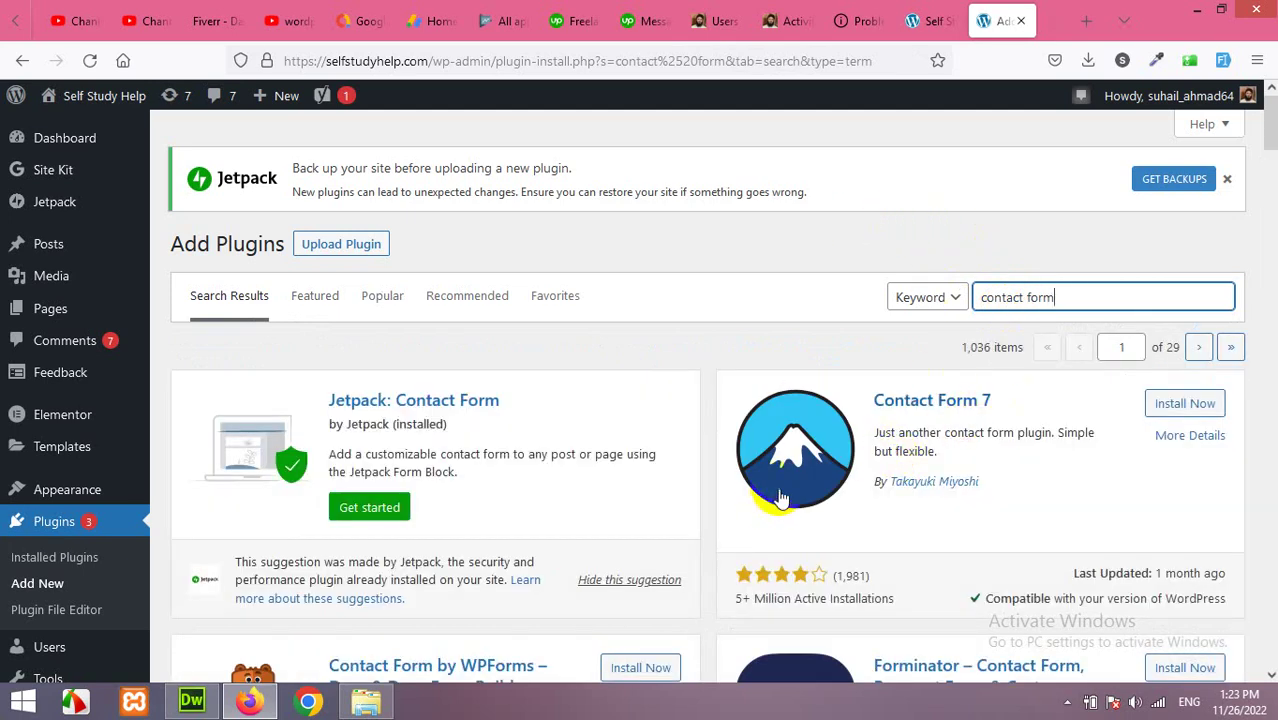
pyautogui.click(1188, 404)
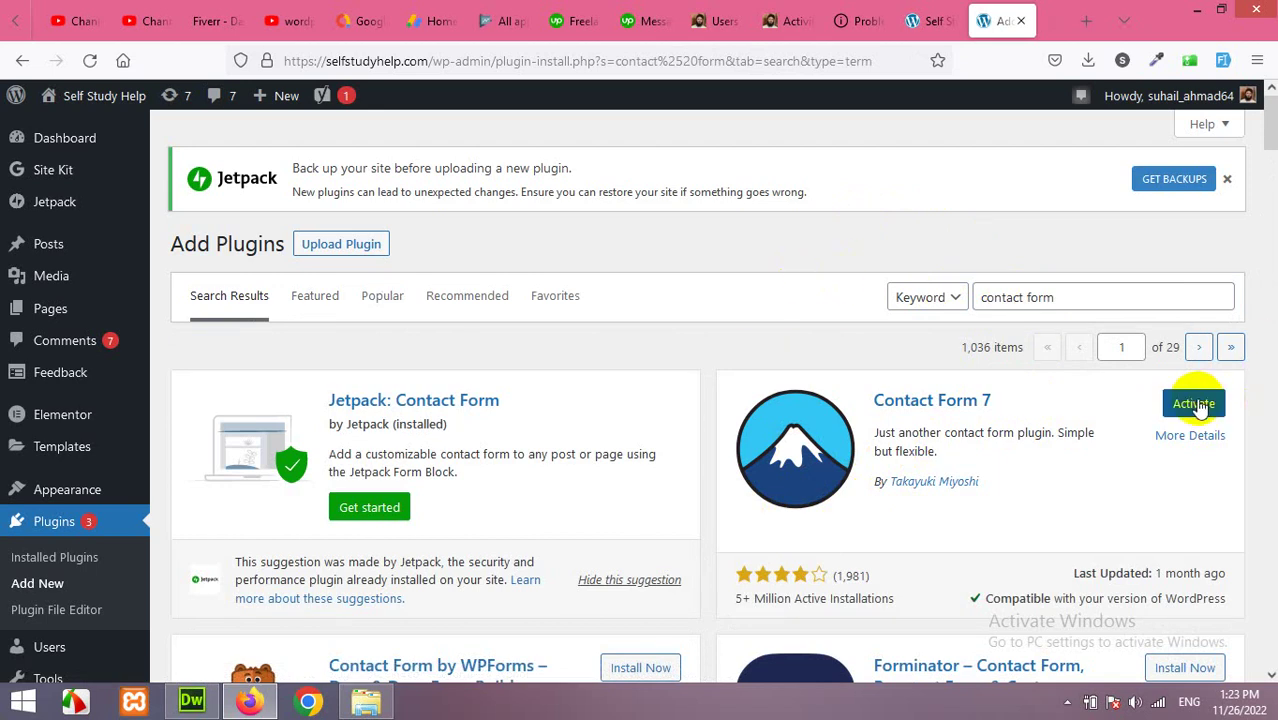
pyautogui.click(1196, 403)
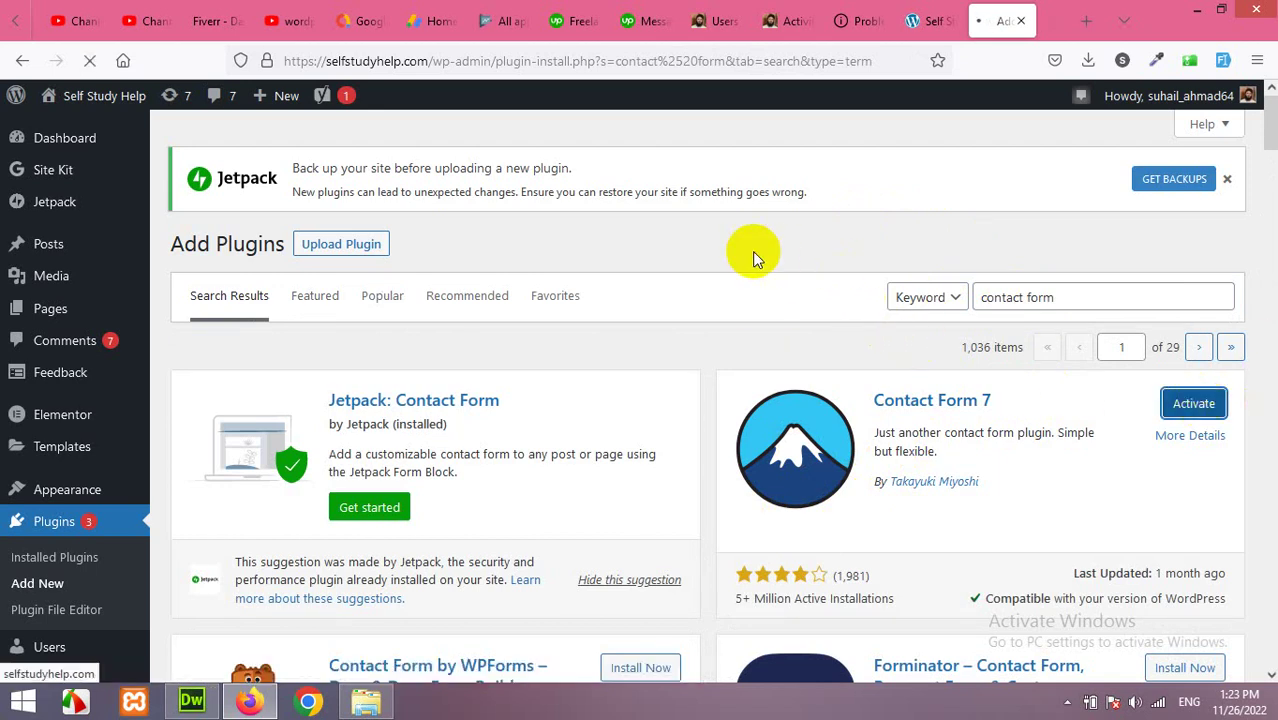
# Step: Create a new page titled "Contact Us"
pyautogui.moveTo(48, 312)
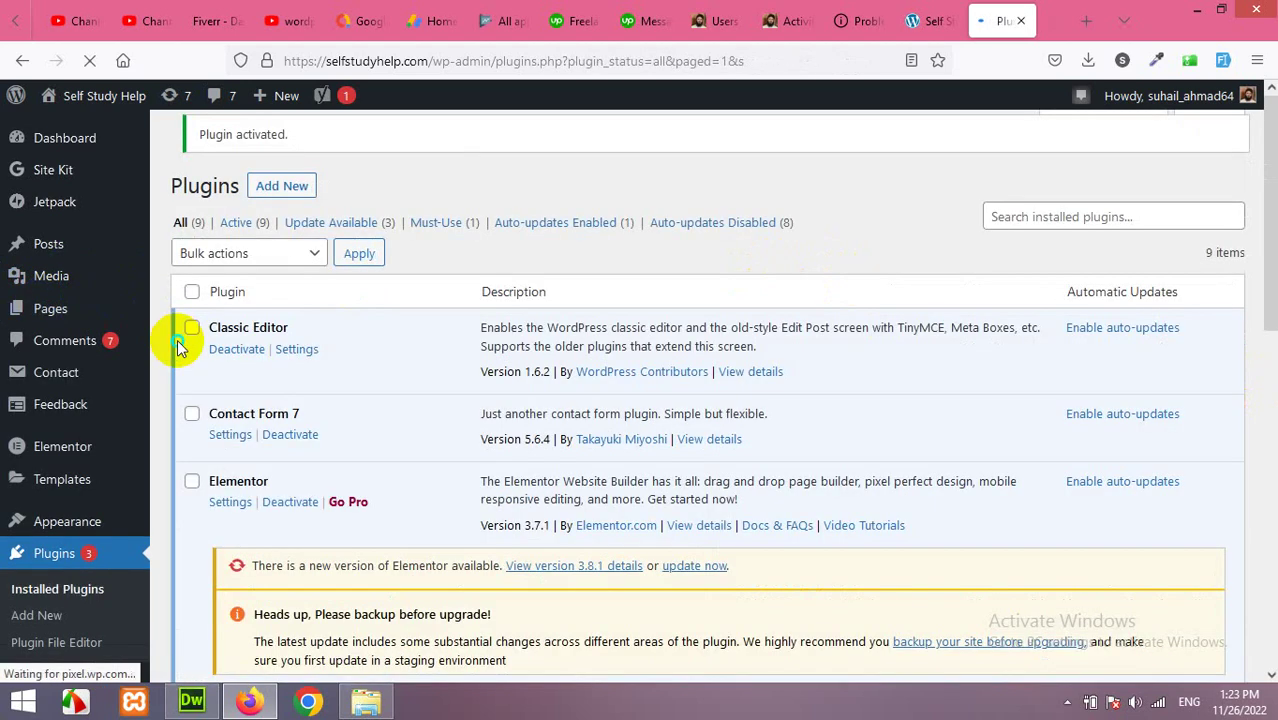
pyautogui.rightClick(179, 344)
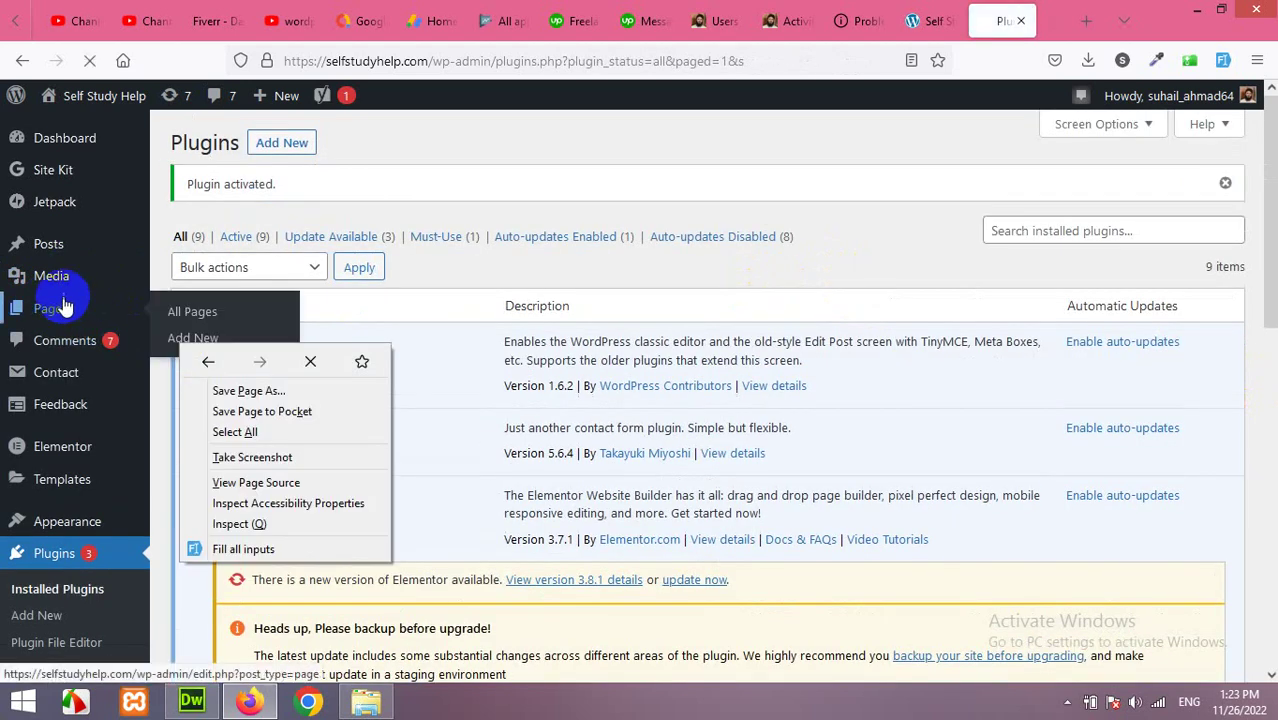
pyautogui.click(173, 342)
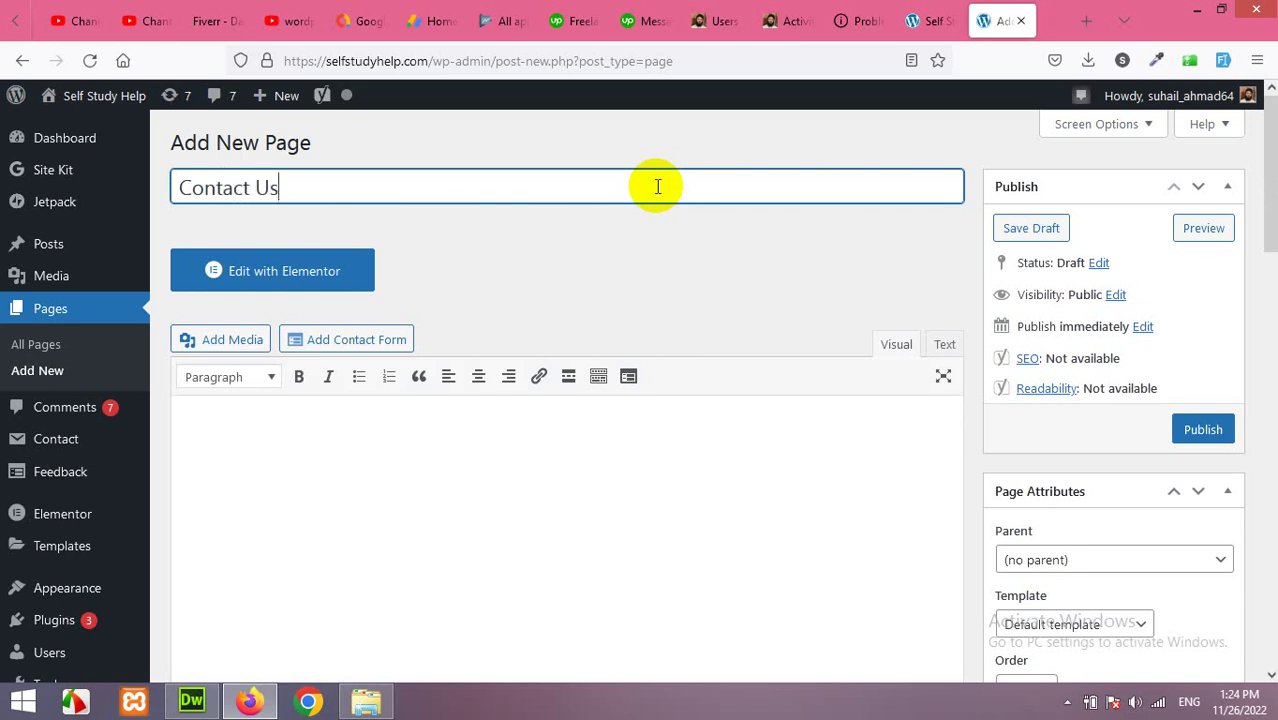
# Step: Choose Default template for the Contact Us page and publish it with an empty body
pyautogui.scroll(-2, 840, 450)
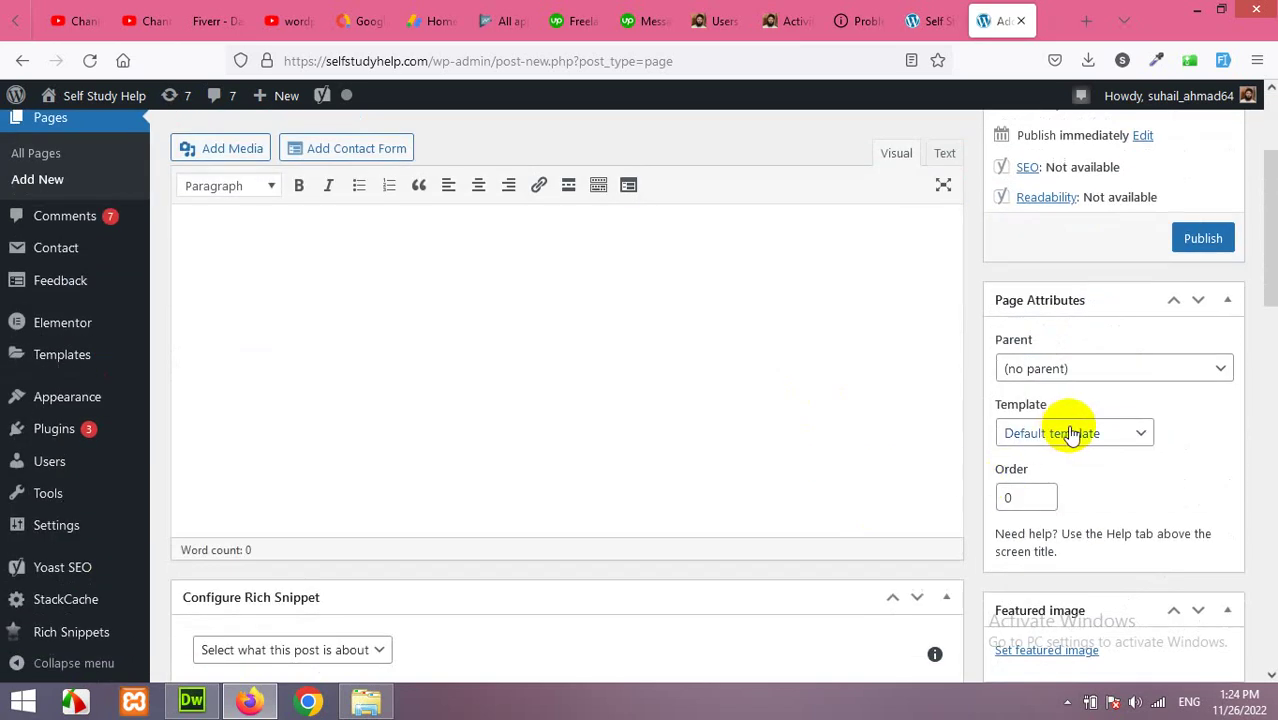
pyautogui.click(1071, 433)
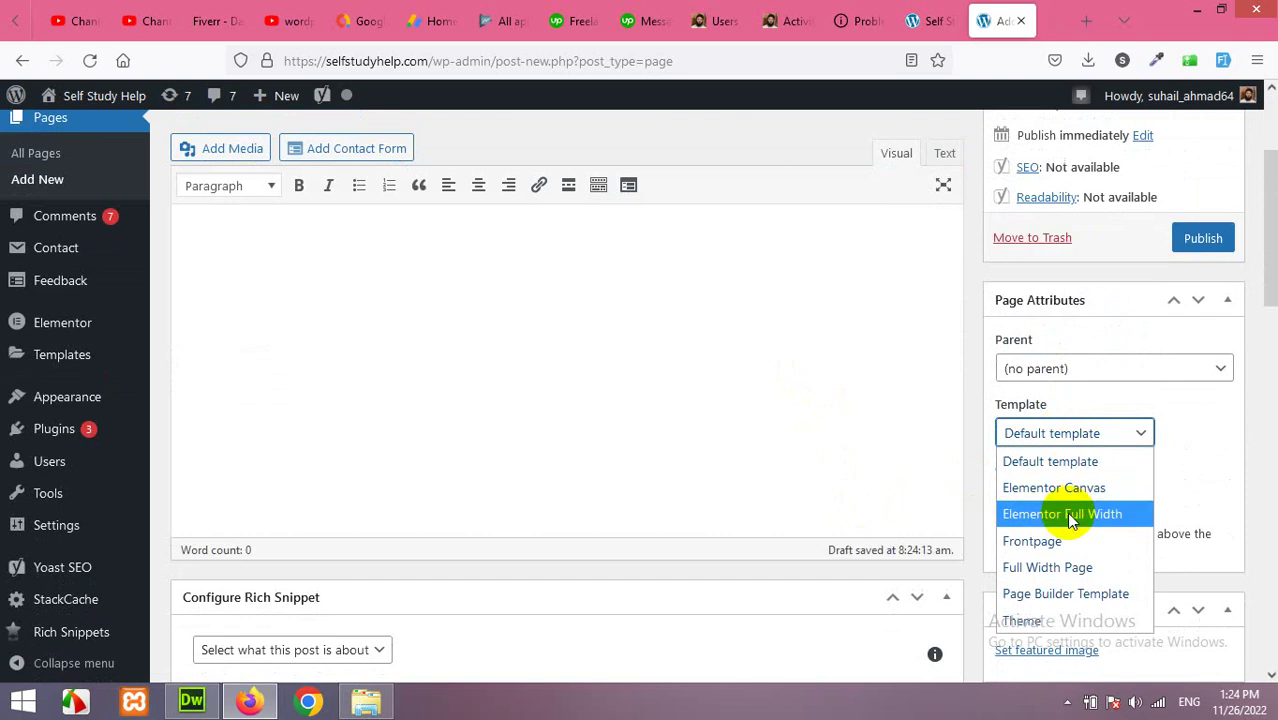
pyautogui.click(1070, 462)
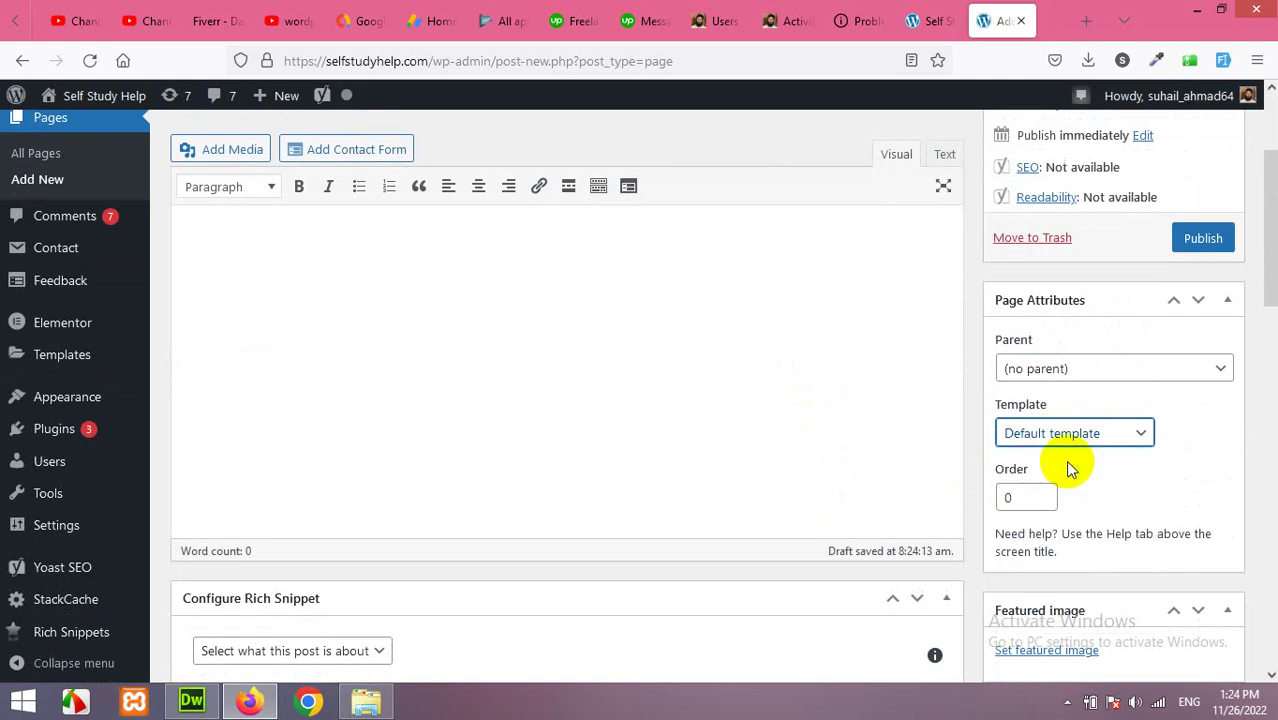
pyautogui.click(525, 258)
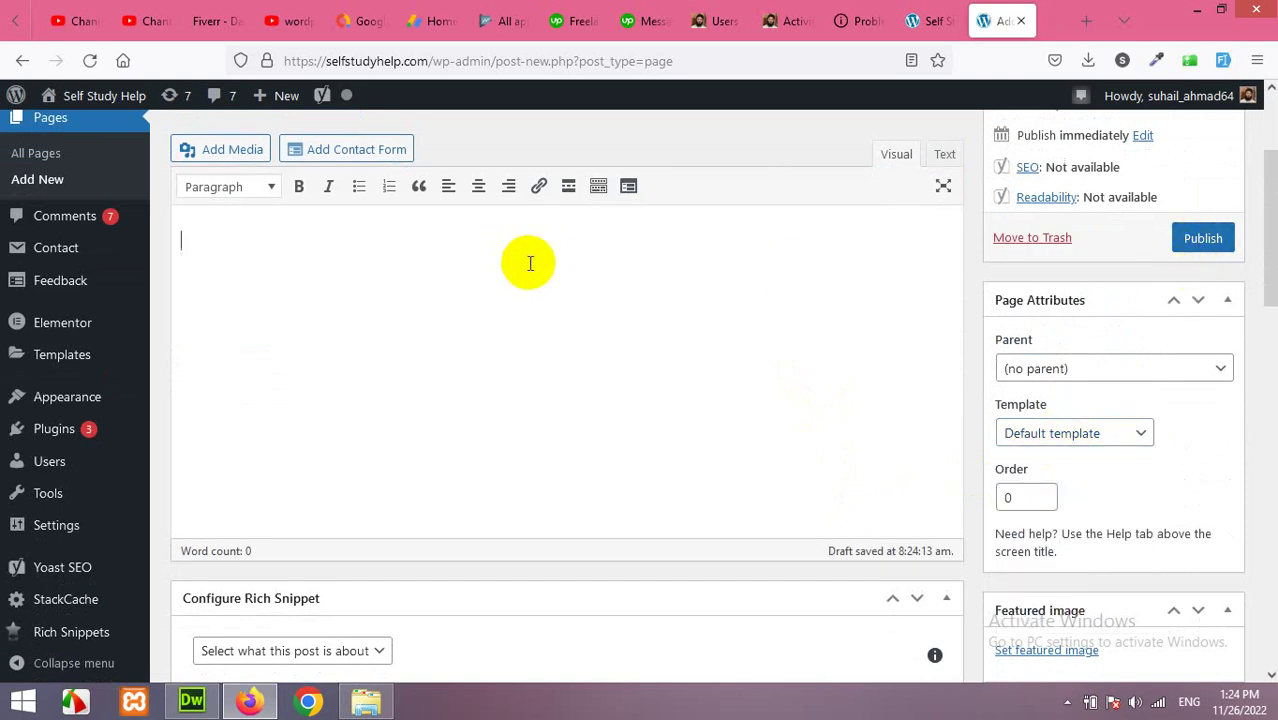
pyautogui.click(1201, 245)
pyautogui.scroll(3, 921, 269)
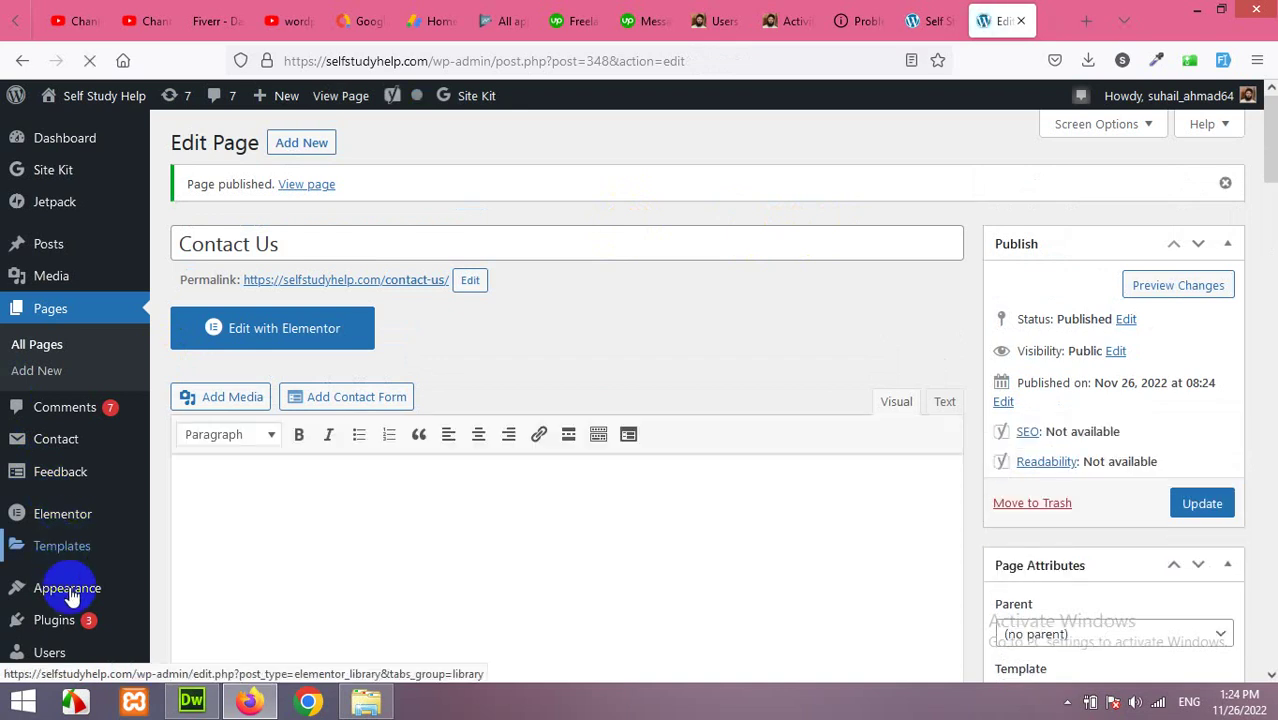
# Step: Add the Contact Us page to the Home navigation menu and save the menu
pyautogui.moveTo(72, 600)
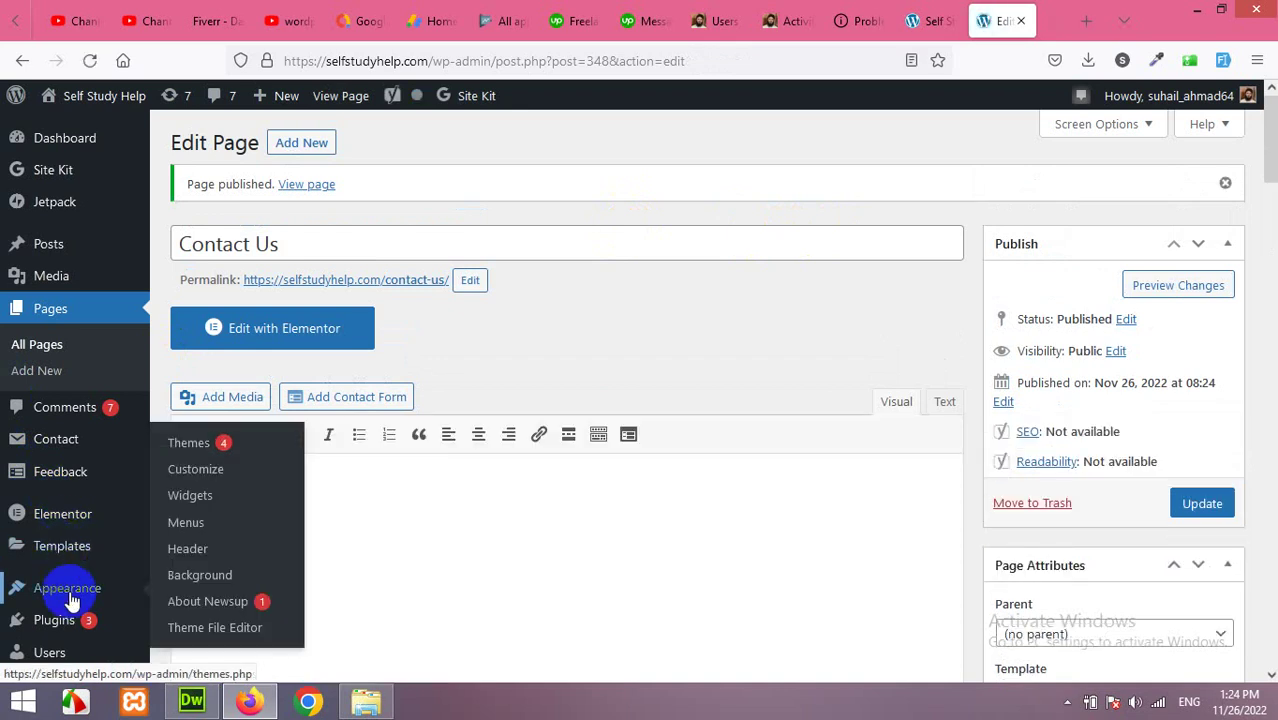
pyautogui.click(189, 533)
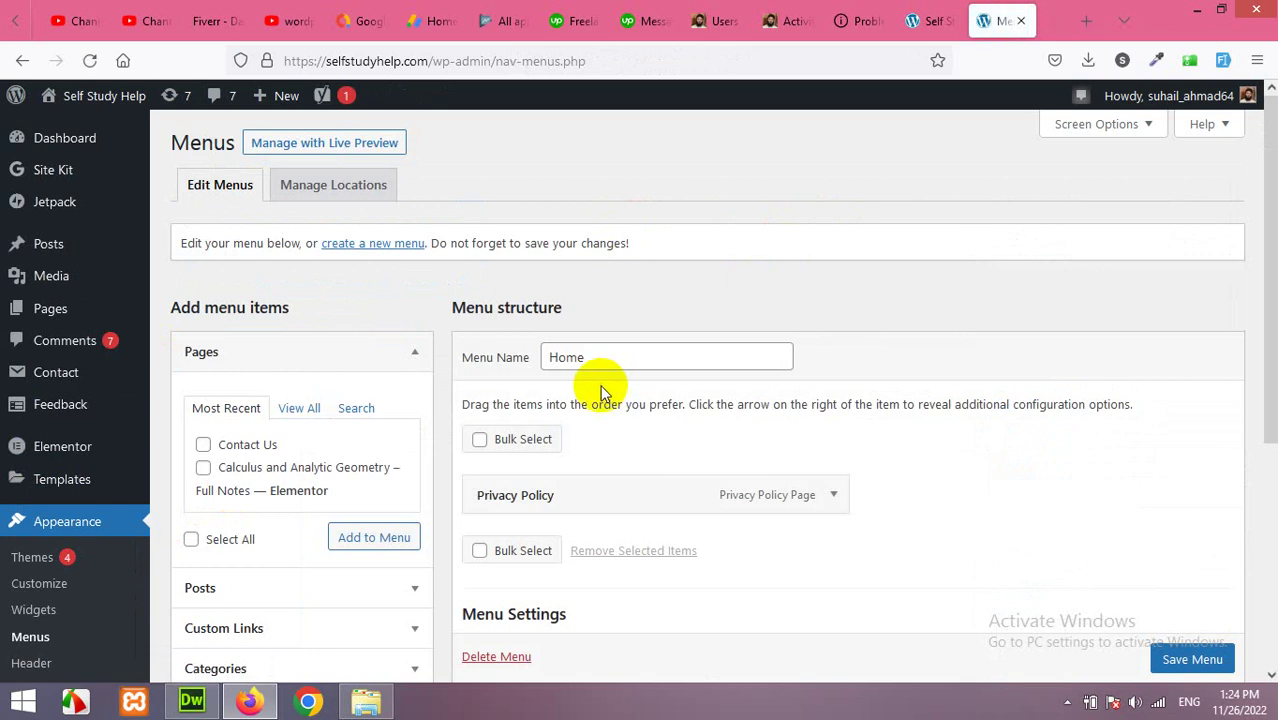
pyautogui.scroll(-2, 300, 390)
pyautogui.click(203, 349)
pyautogui.click(372, 441)
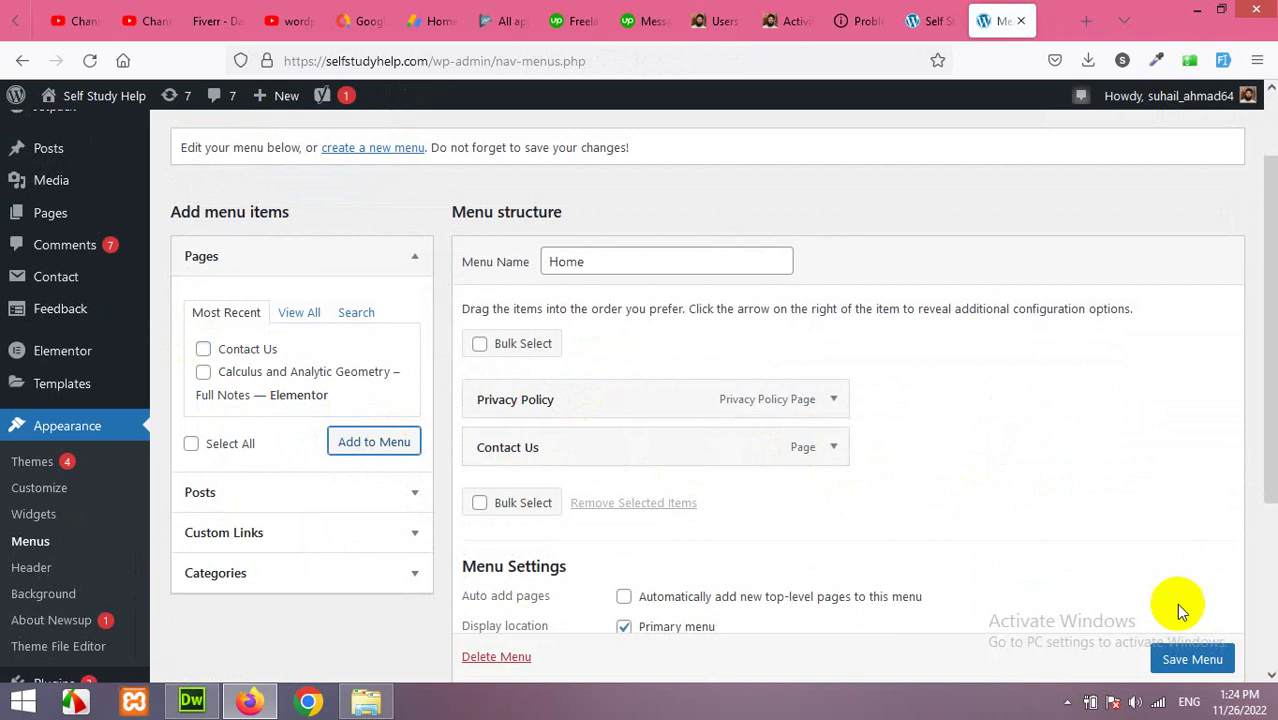
pyautogui.scroll(-1, 1195, 662)
pyautogui.click(1194, 660)
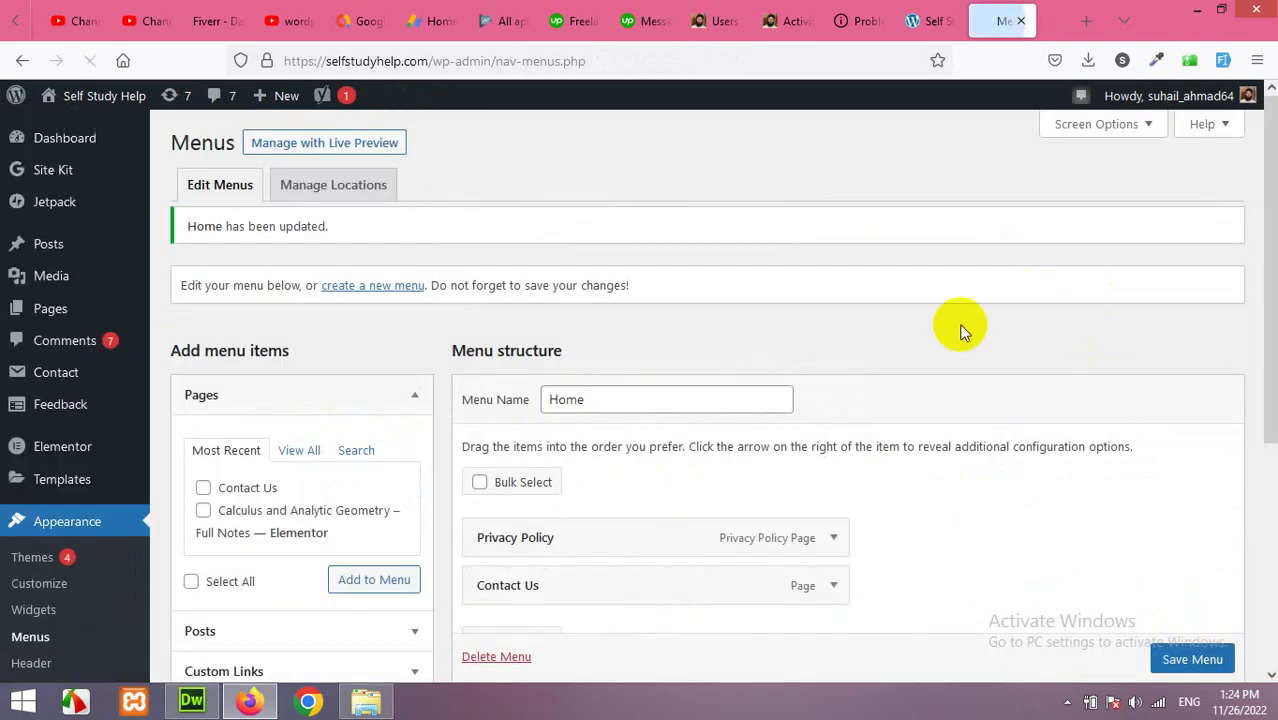
# Step: Reload the live site and follow its Contact Us navigation link to check the page
pyautogui.click(925, 20)
pyautogui.click(56, 60)
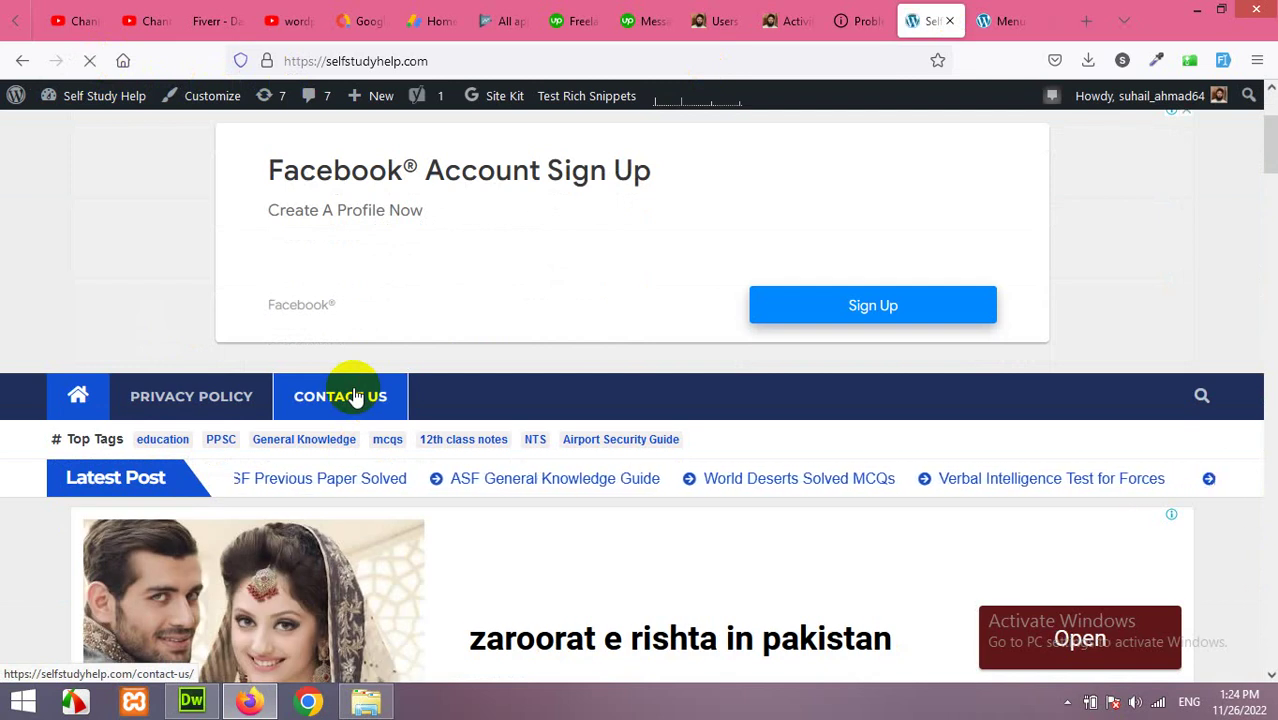
pyautogui.click(355, 396)
pyautogui.scroll(-4, 730, 419)
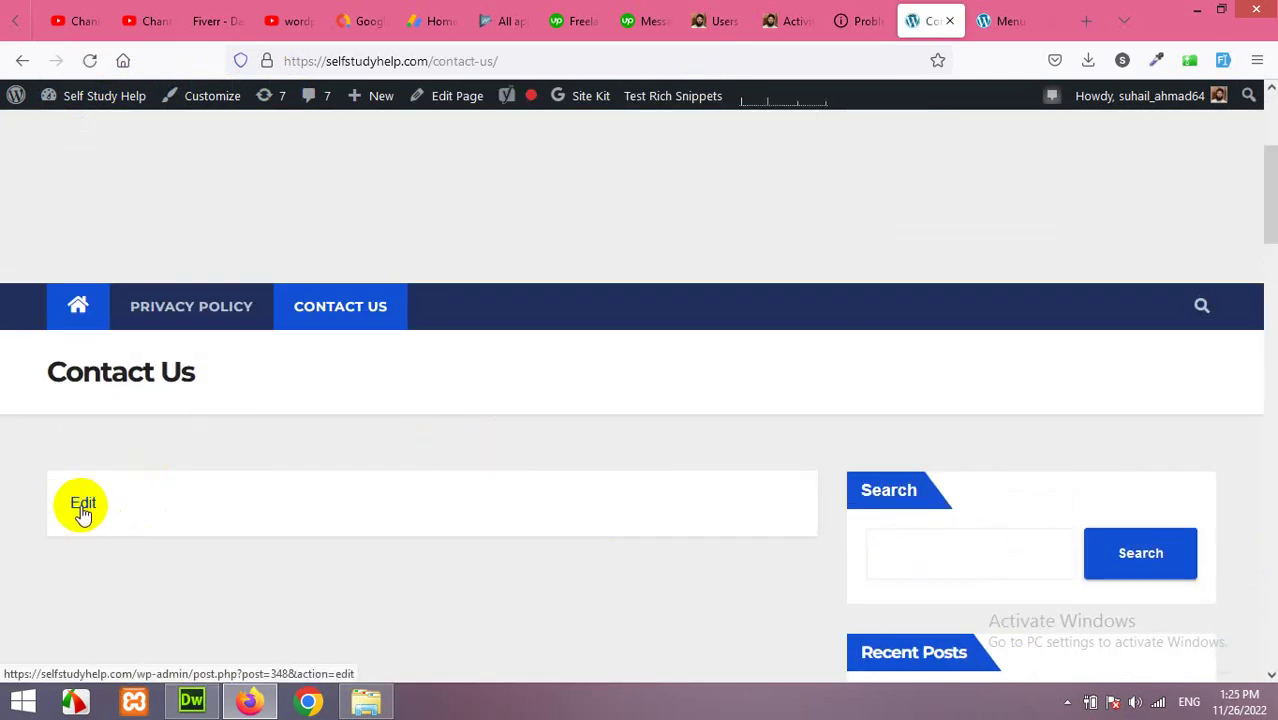
# Step: Return to the site's admin area and open the list of Contact Form 7 forms
pyautogui.click(995, 18)
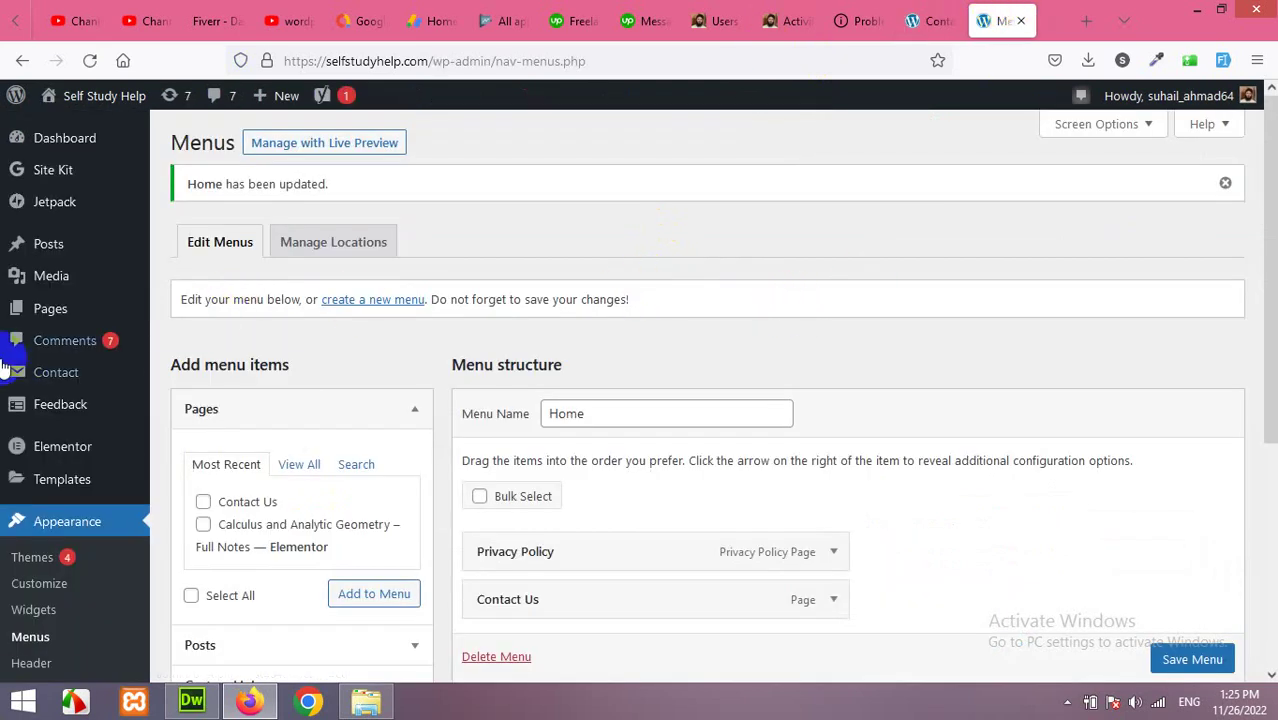
pyautogui.moveTo(17, 380)
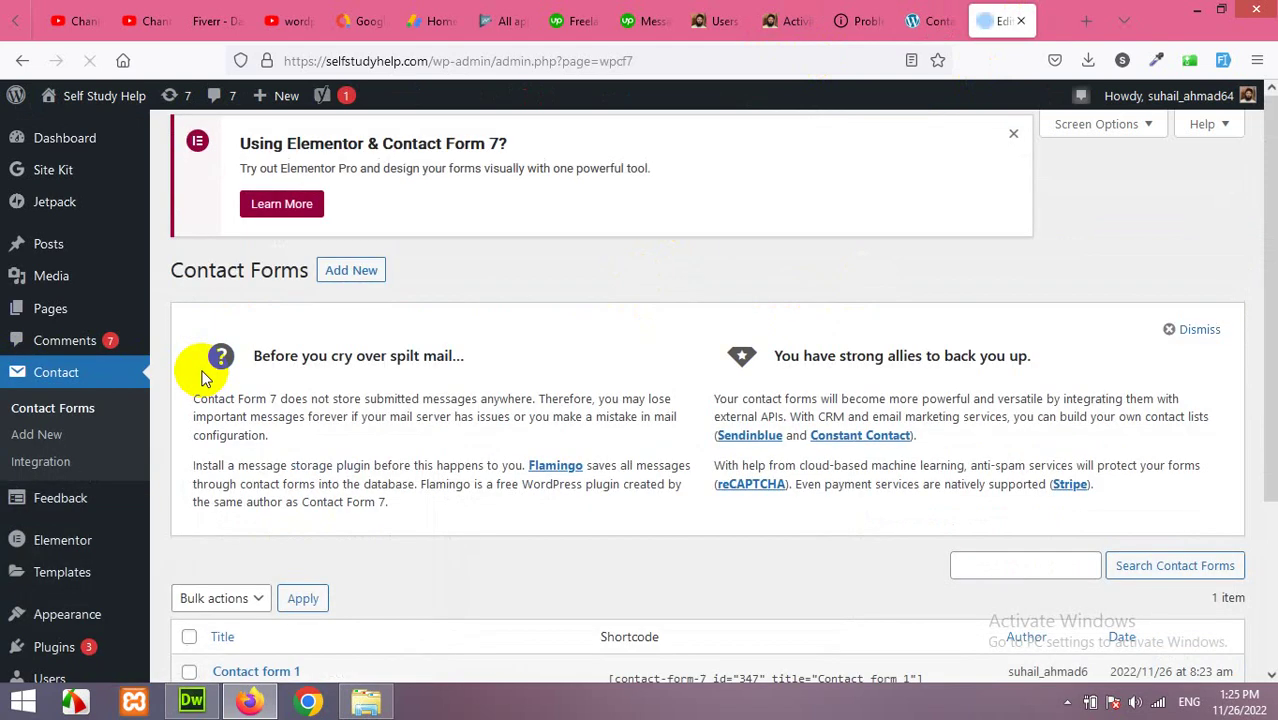
# Step: Start a new contact form and title it Contact
pyautogui.scroll(-3, 486, 425)
pyautogui.scroll(-1, 486, 425)
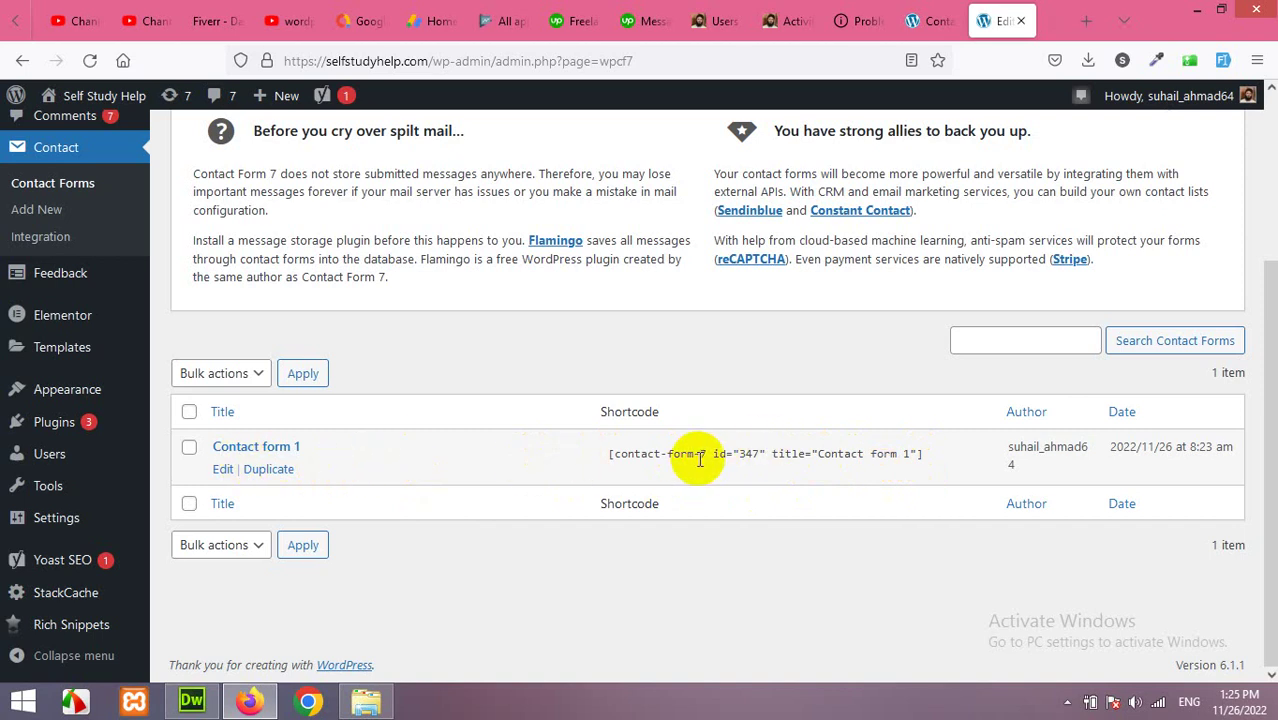
pyautogui.scroll(3, 422, 451)
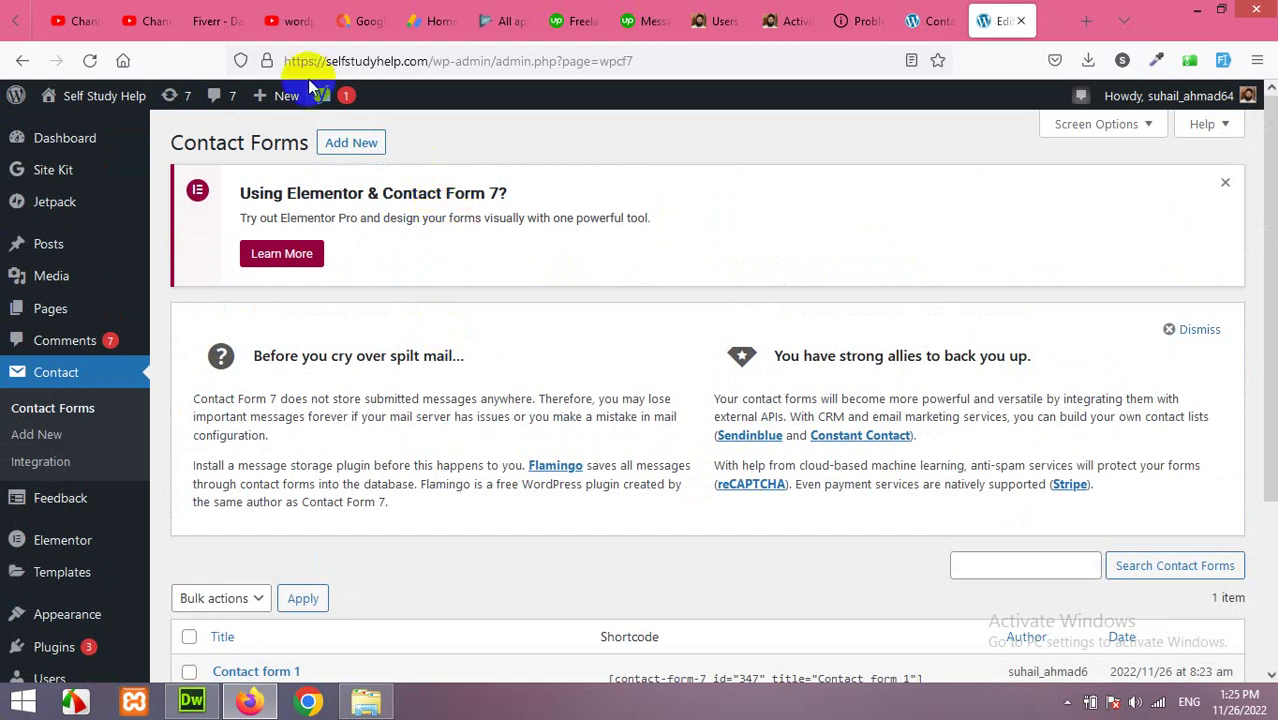
pyautogui.click(352, 145)
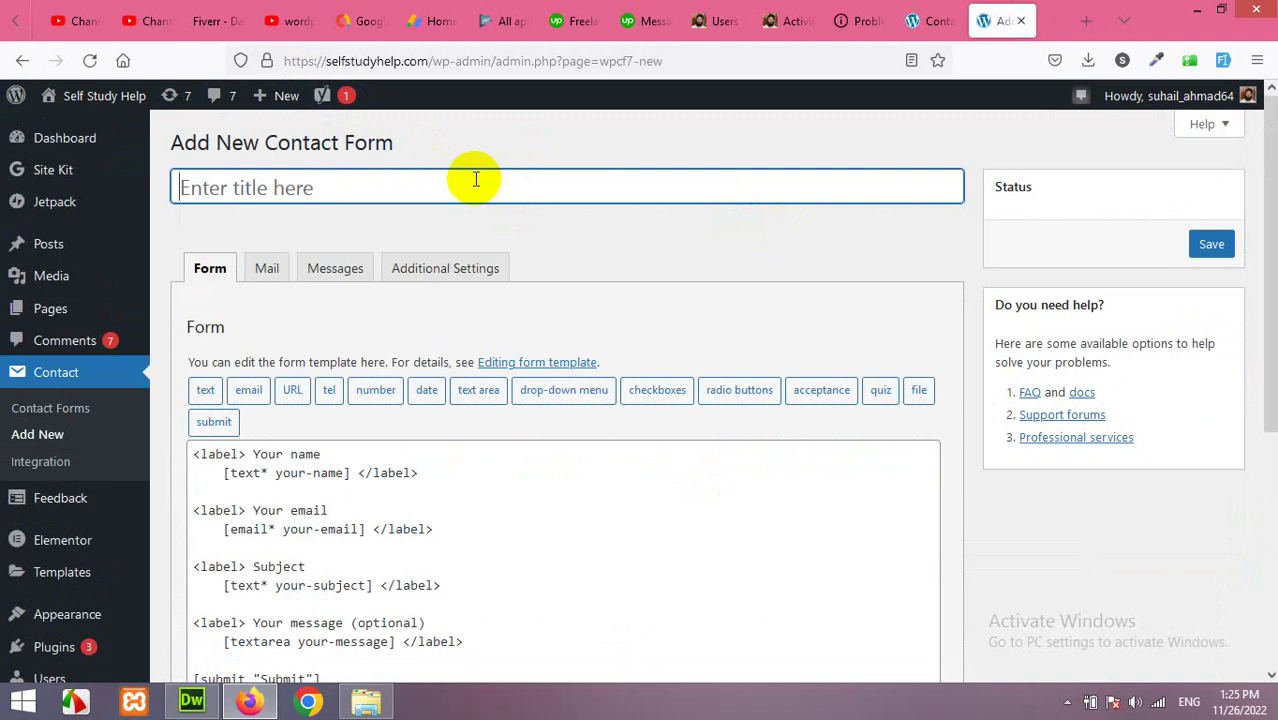
pyautogui.press('shift')
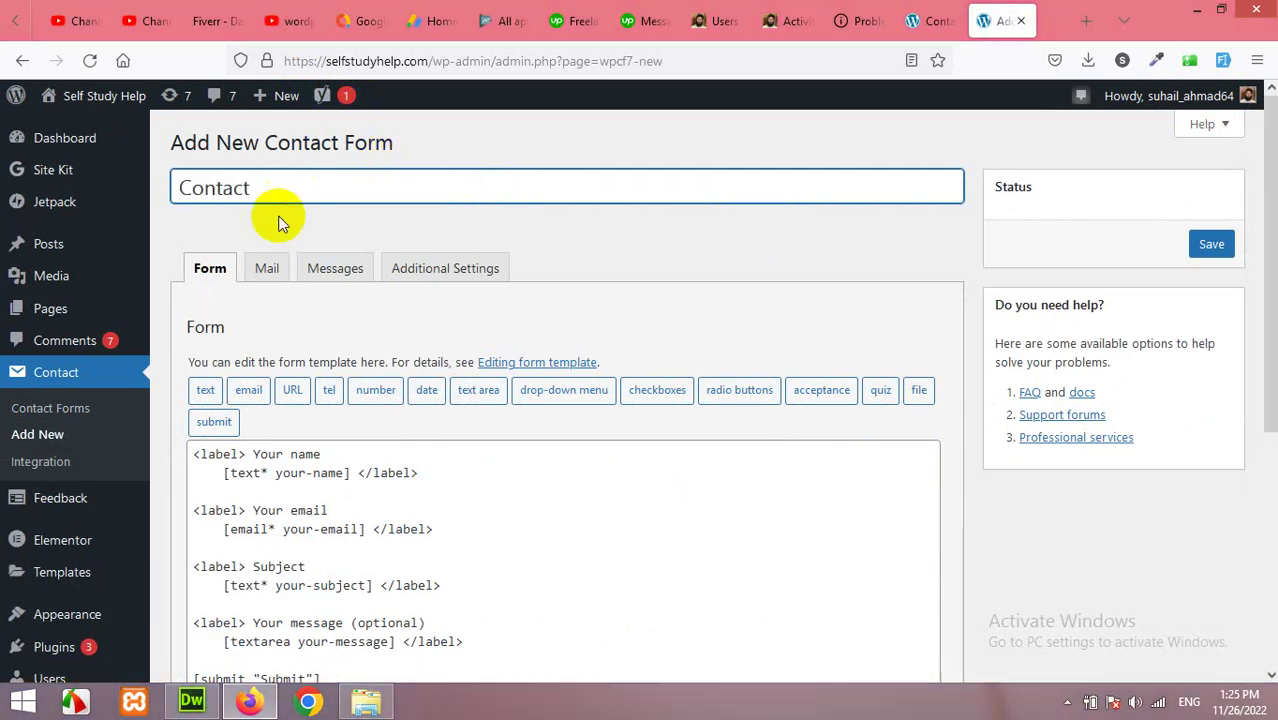
# Step: Examine the default form template's tags for name, email, subject, message and submit
pyautogui.scroll(-1, 385, 382)
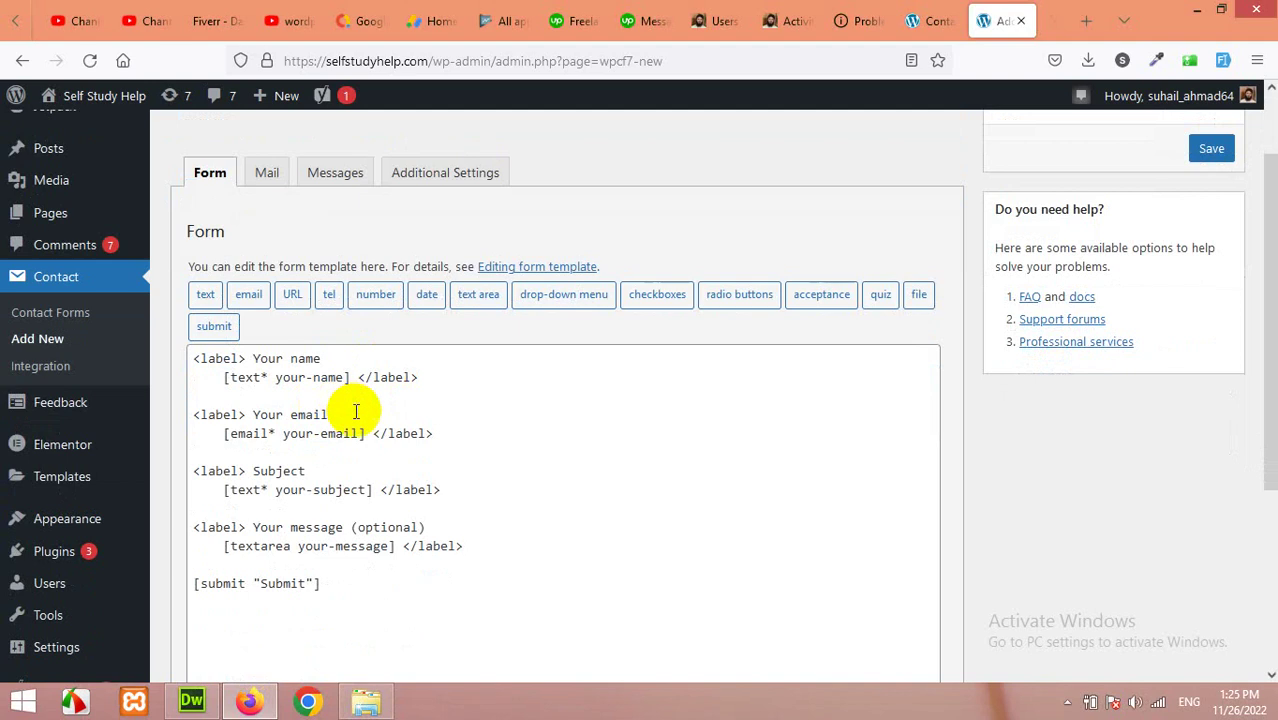
pyautogui.moveTo(349, 377); pyautogui.dragTo(214, 379)
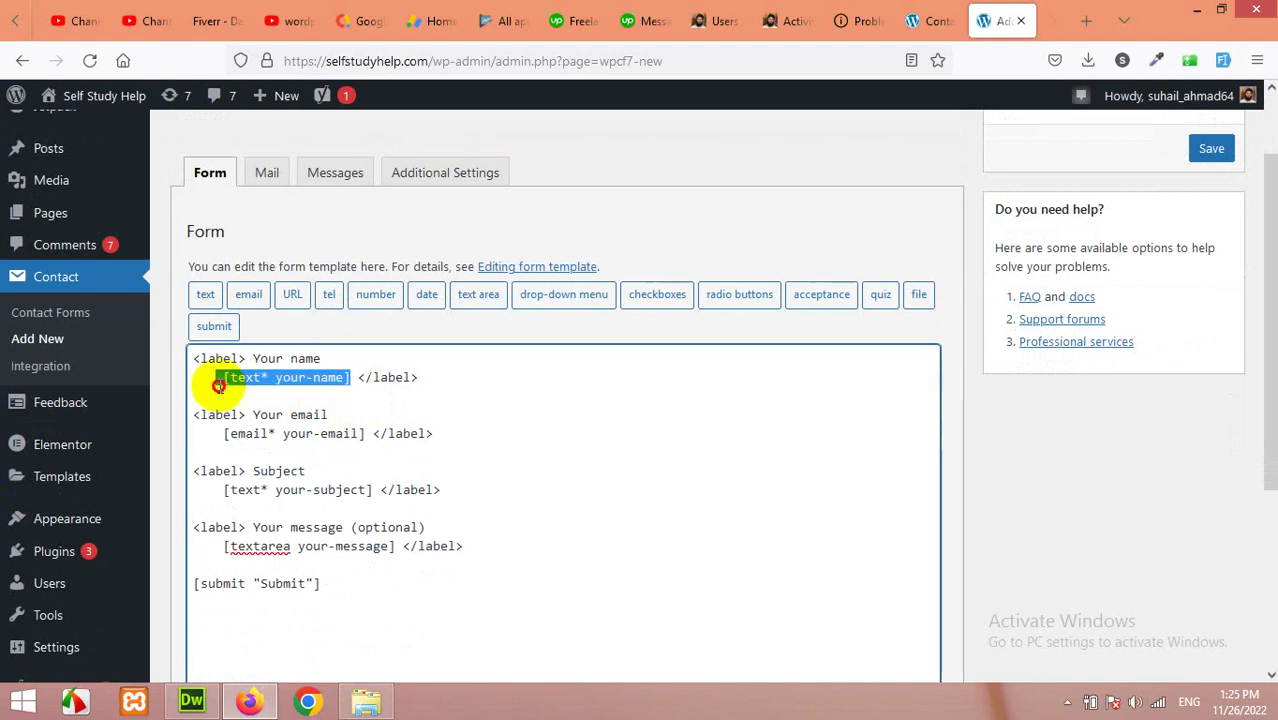
pyautogui.moveTo(365, 433); pyautogui.dragTo(216, 433)
pyautogui.moveTo(372, 489); pyautogui.dragTo(222, 489)
pyautogui.moveTo(396, 546); pyautogui.dragTo(194, 545)
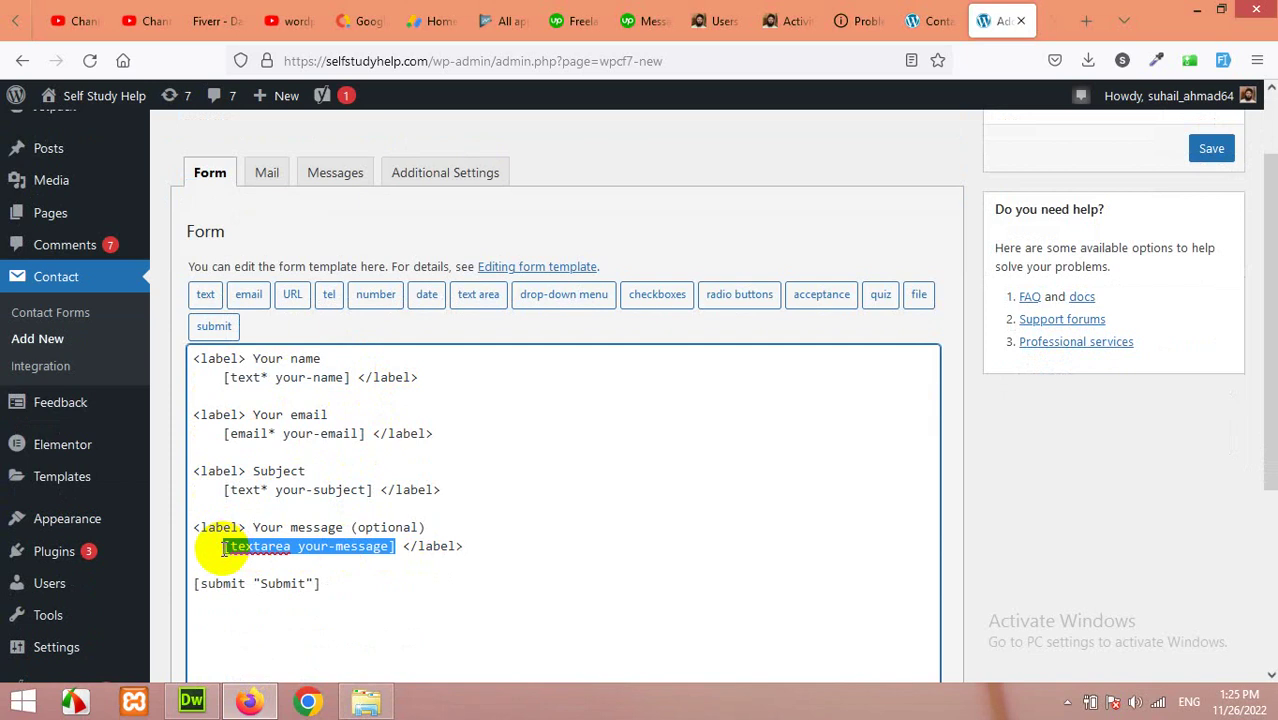
pyautogui.moveTo(320, 583); pyautogui.dragTo(195, 584)
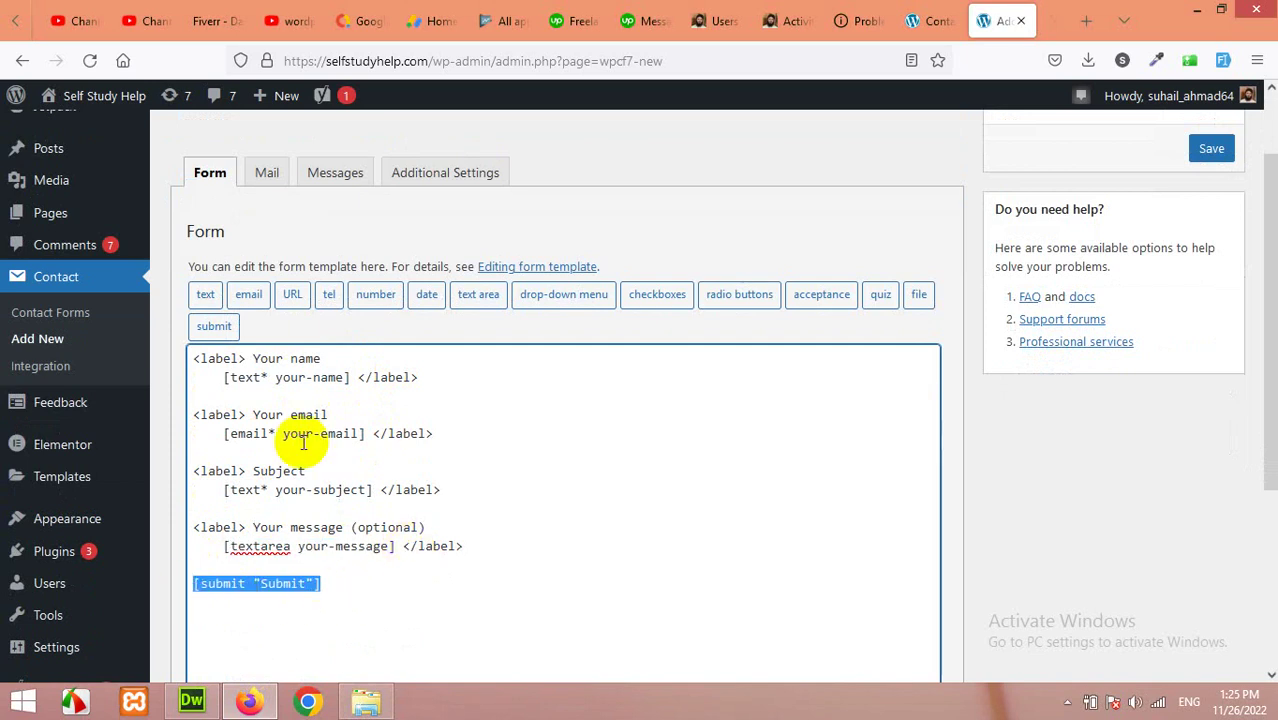
pyautogui.moveTo(223, 378); pyautogui.dragTo(343, 382)
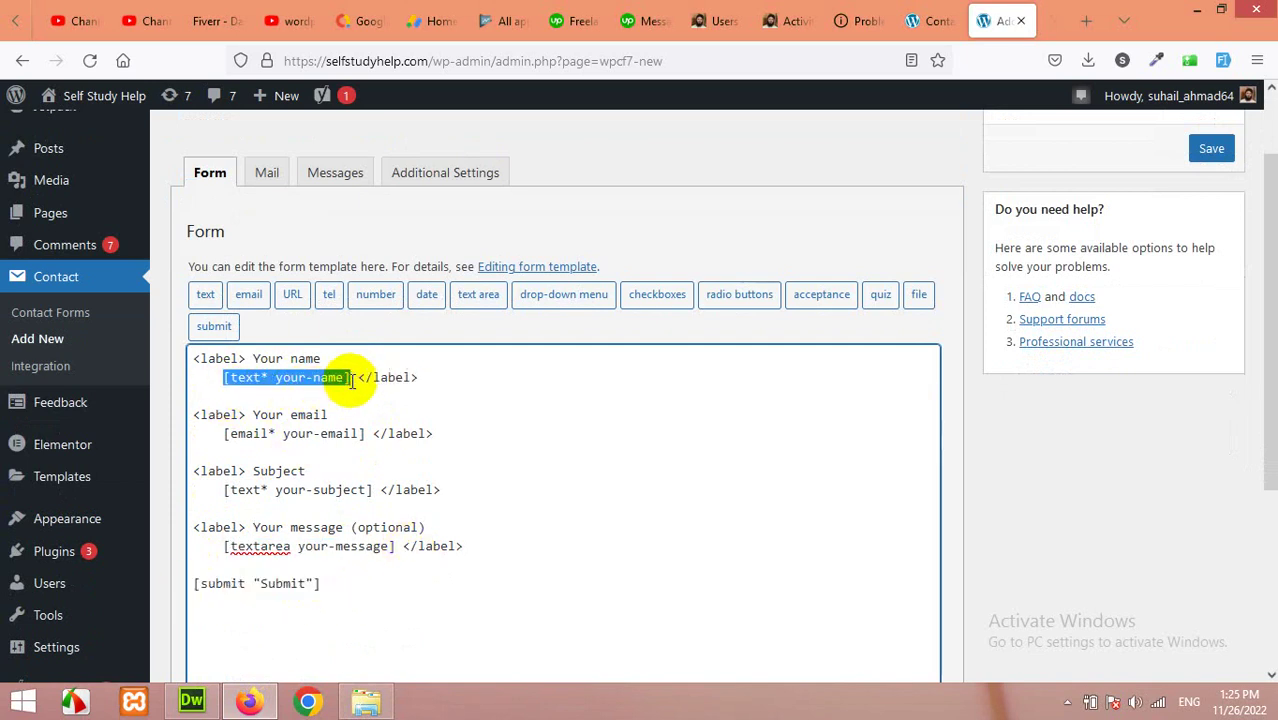
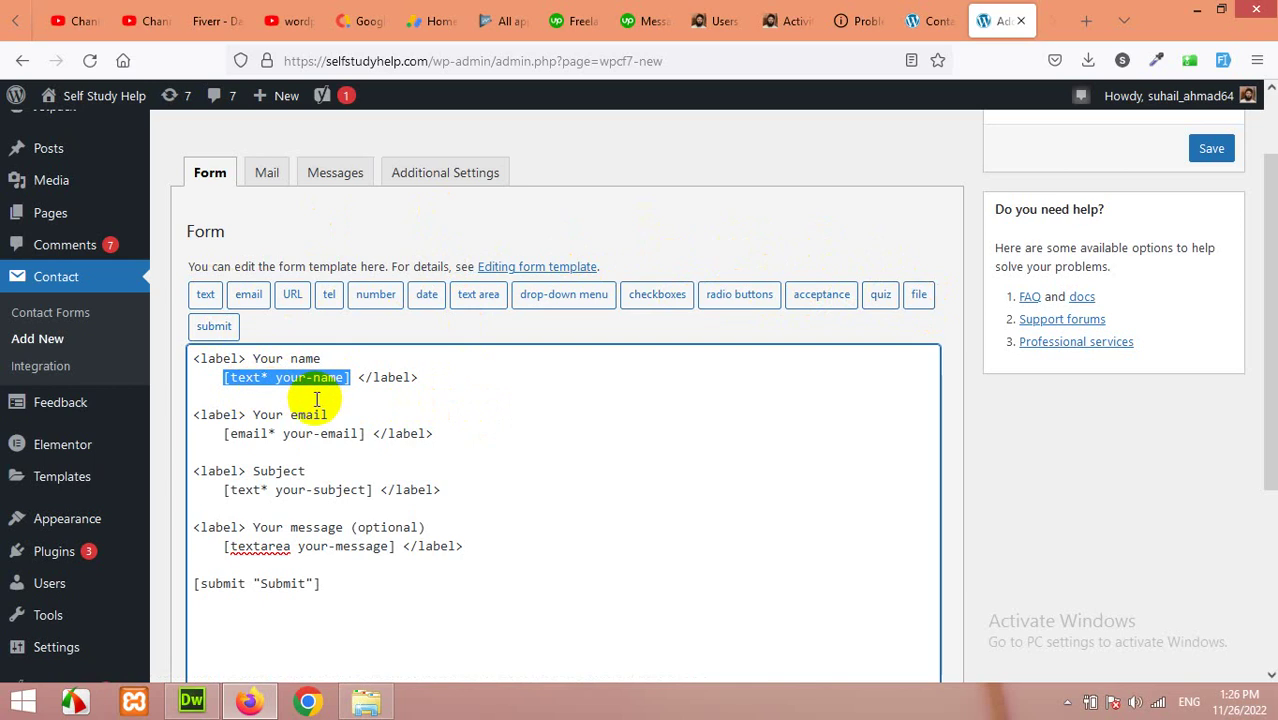
# Step: Duplicate the Your name label block directly below the original in the form template
pyautogui.click(470, 392)
pyautogui.click(441, 382)
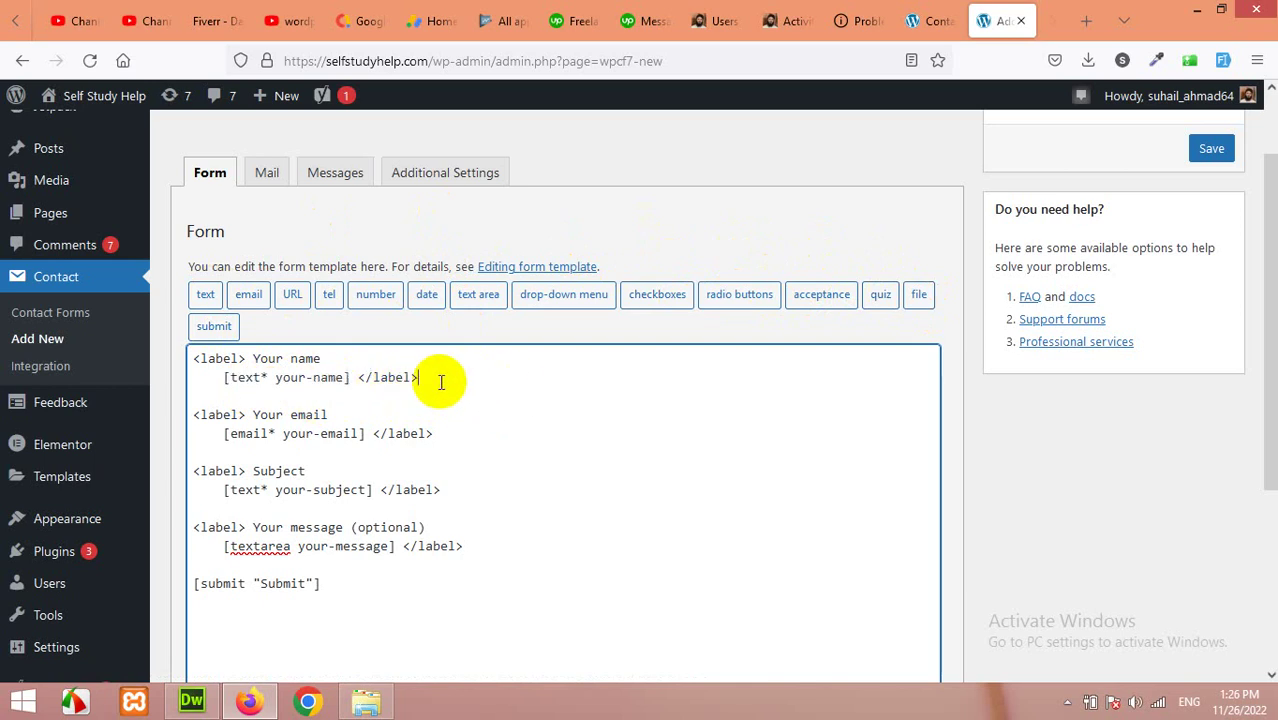
pyautogui.moveTo(439, 379); pyautogui.dragTo(196, 357)
pyautogui.hotkey('ctrl', 'c')
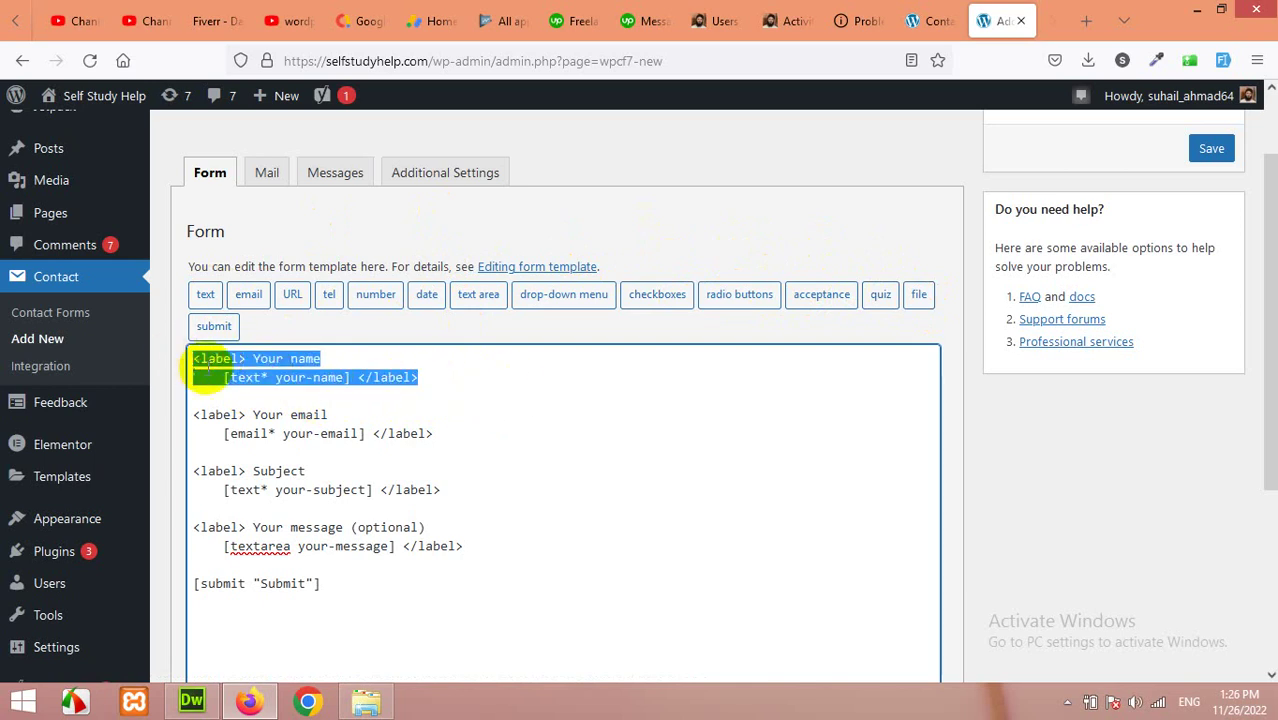
pyautogui.click(443, 388)
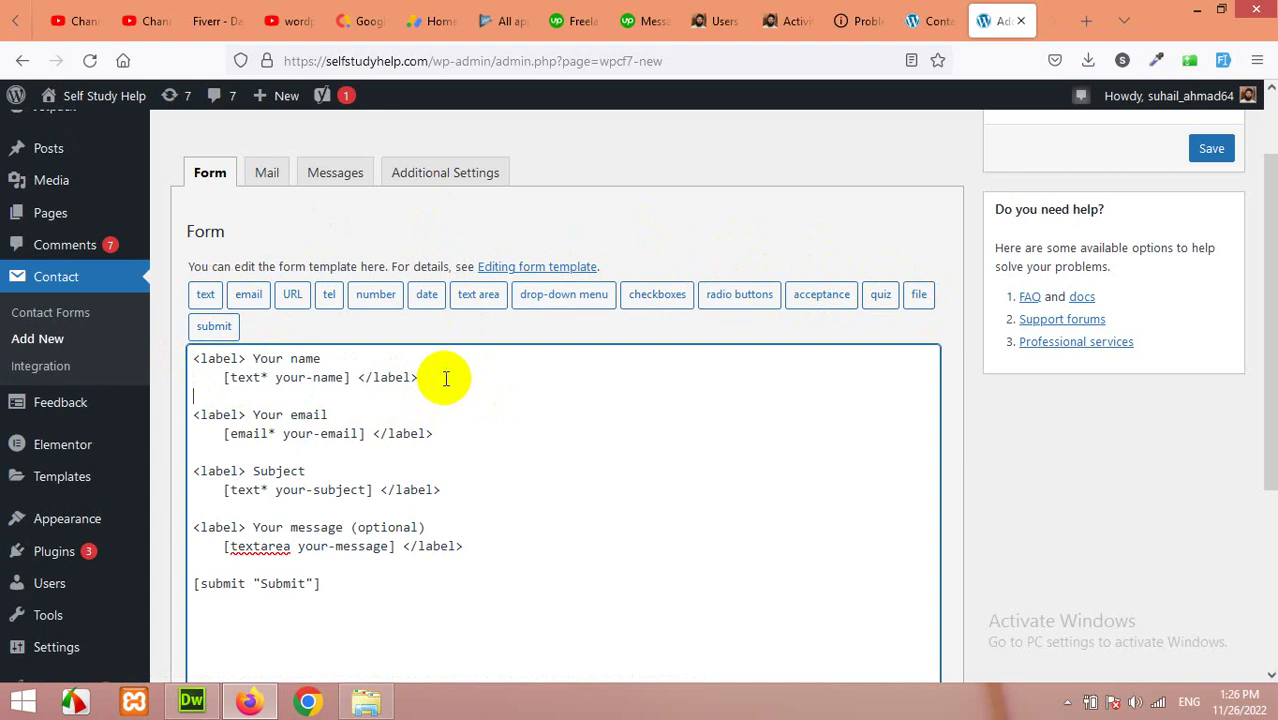
pyautogui.press('Return')
pyautogui.hotkey('ctrl', 'v')
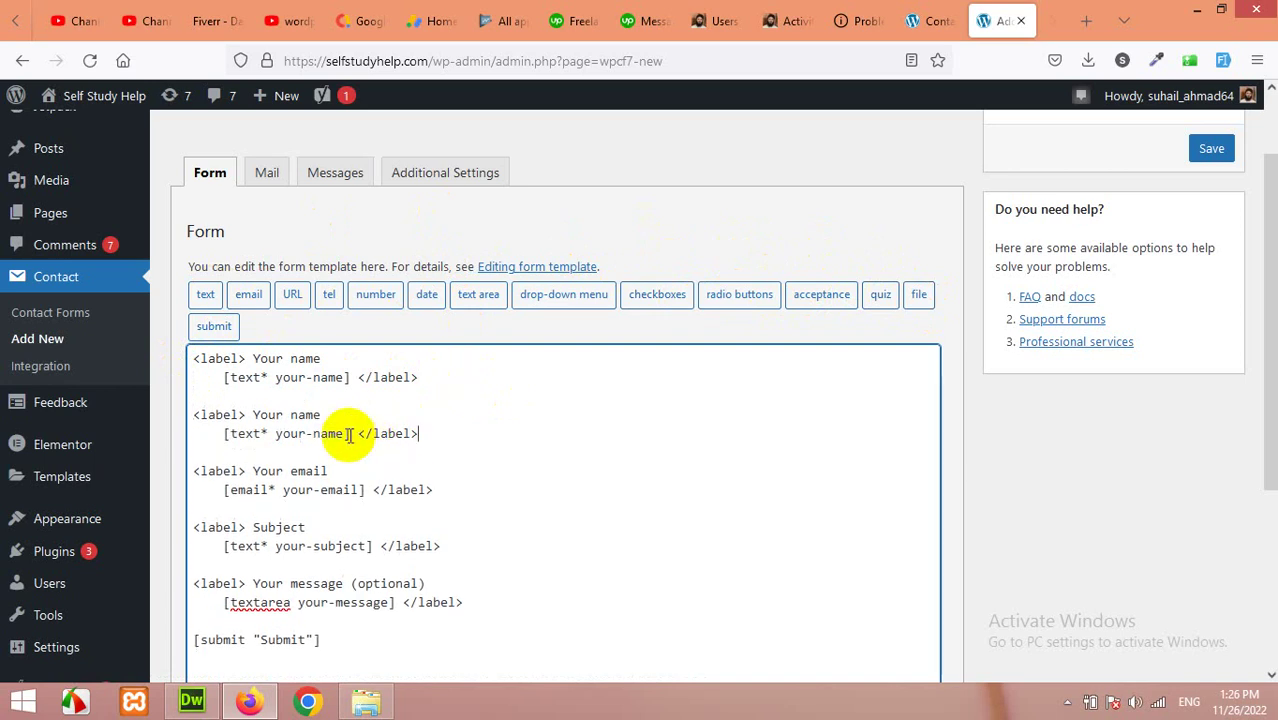
# Step: Remove the text tag from the duplicated block and change its label to Your Phone
pyautogui.moveTo(356, 433); pyautogui.dragTo(220, 440)
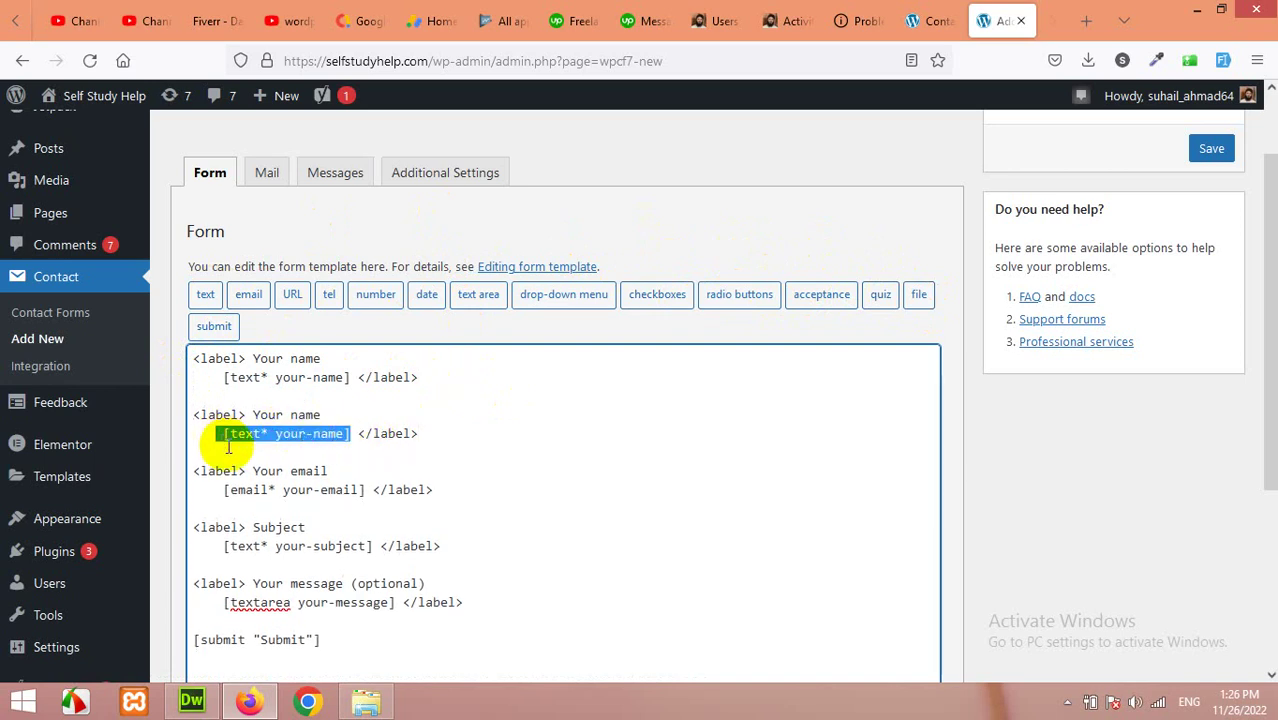
pyautogui.press('BackSpace')
pyautogui.doubleClick(305, 414)
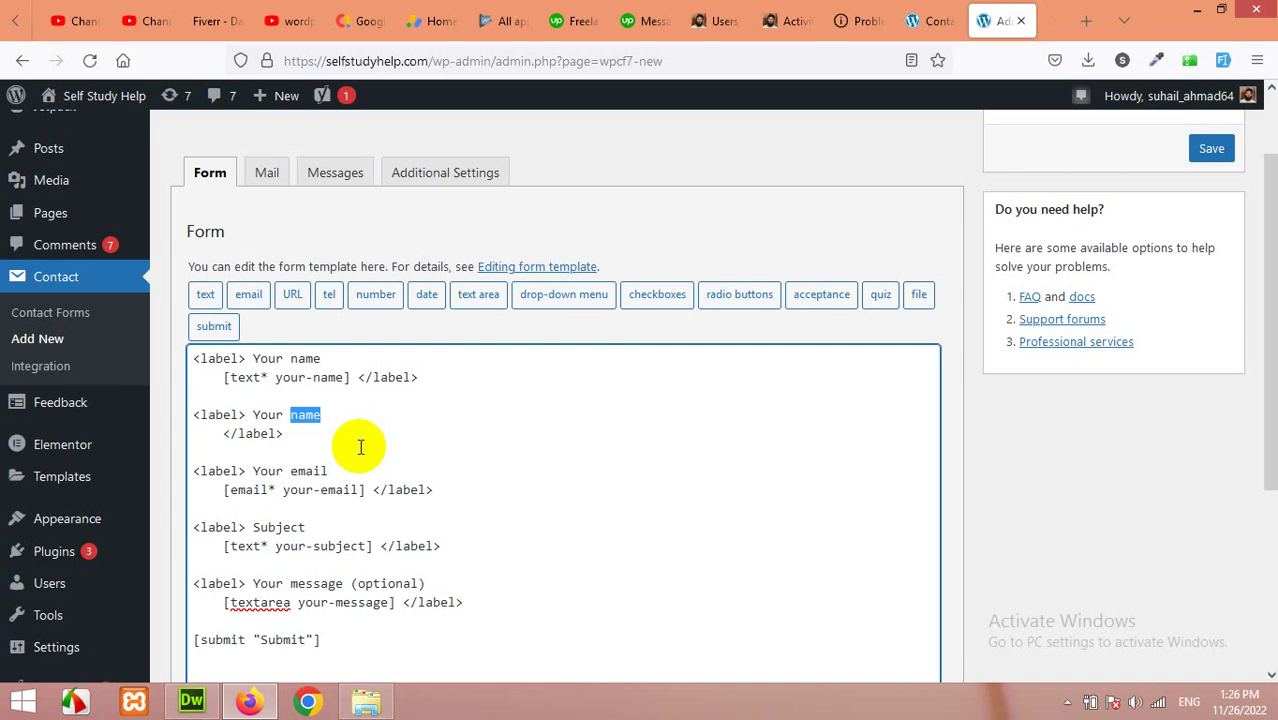
pyautogui.write('Phone')
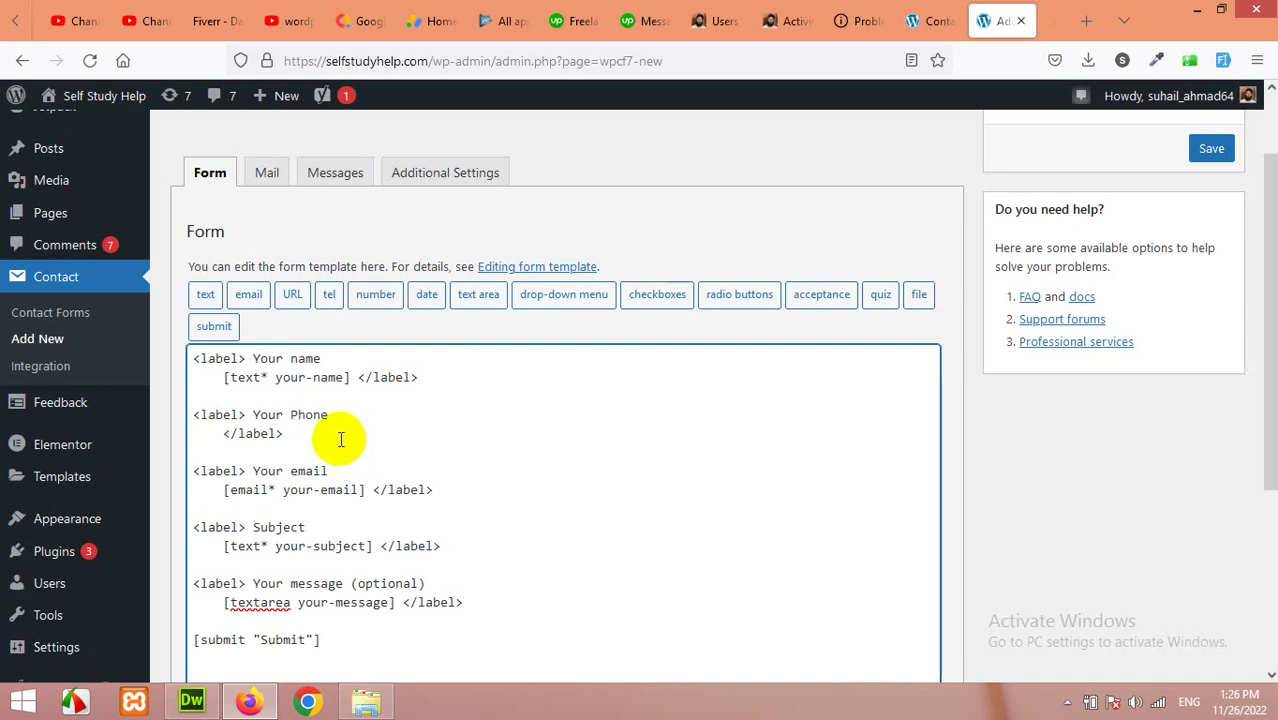
# Step: Start a tel form tag inside the Your Phone label, make it not required, and name it phone-number
pyautogui.click(217, 434)
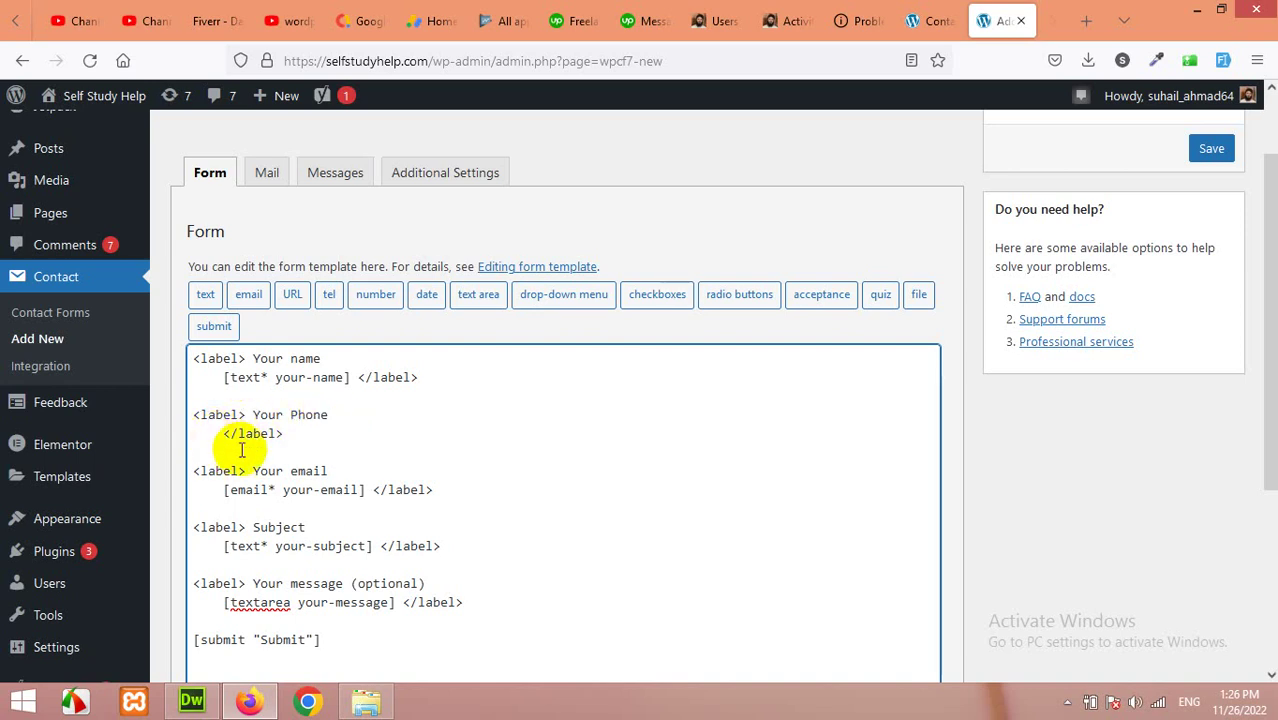
pyautogui.click(329, 296)
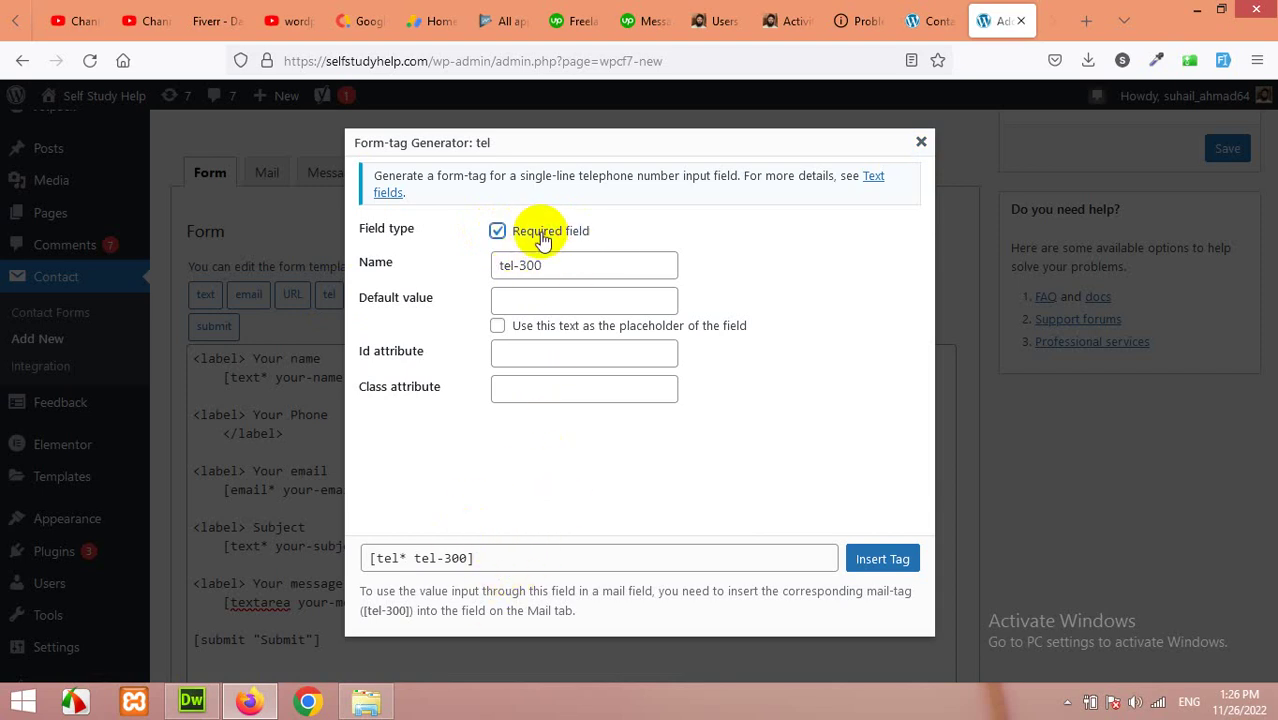
pyautogui.moveTo(370, 558); pyautogui.dragTo(403, 558)
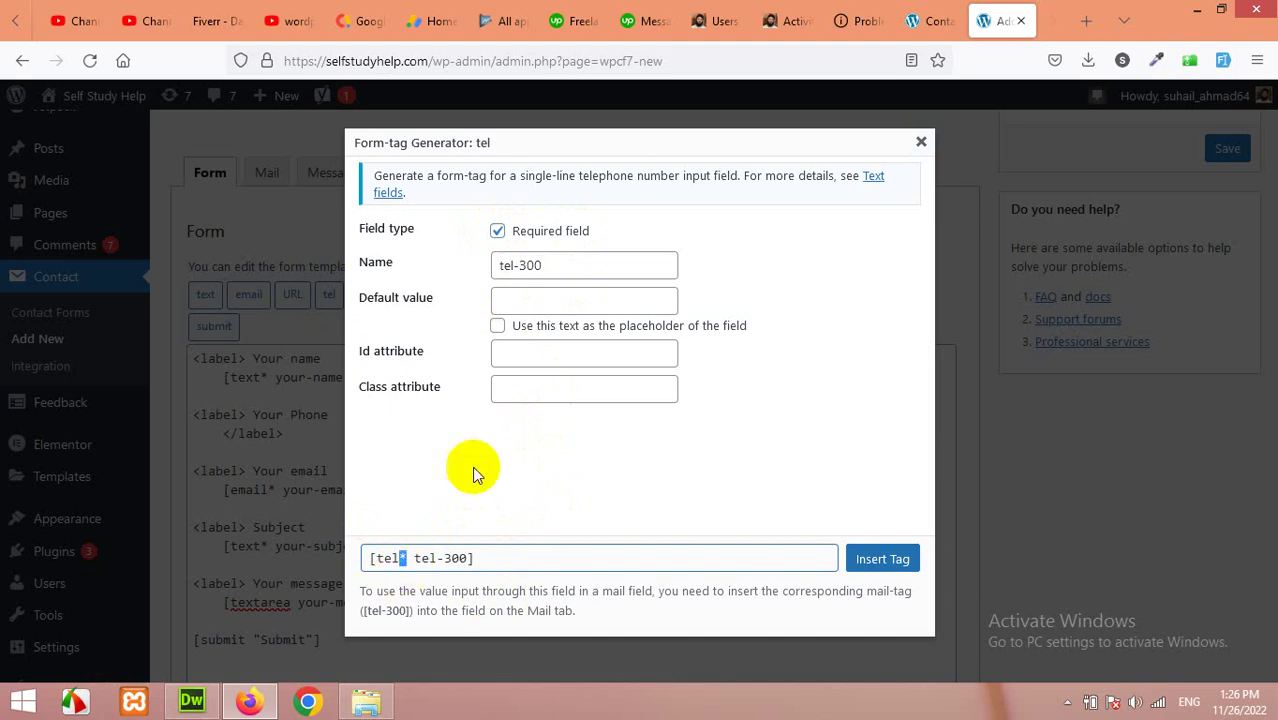
pyautogui.click(498, 233)
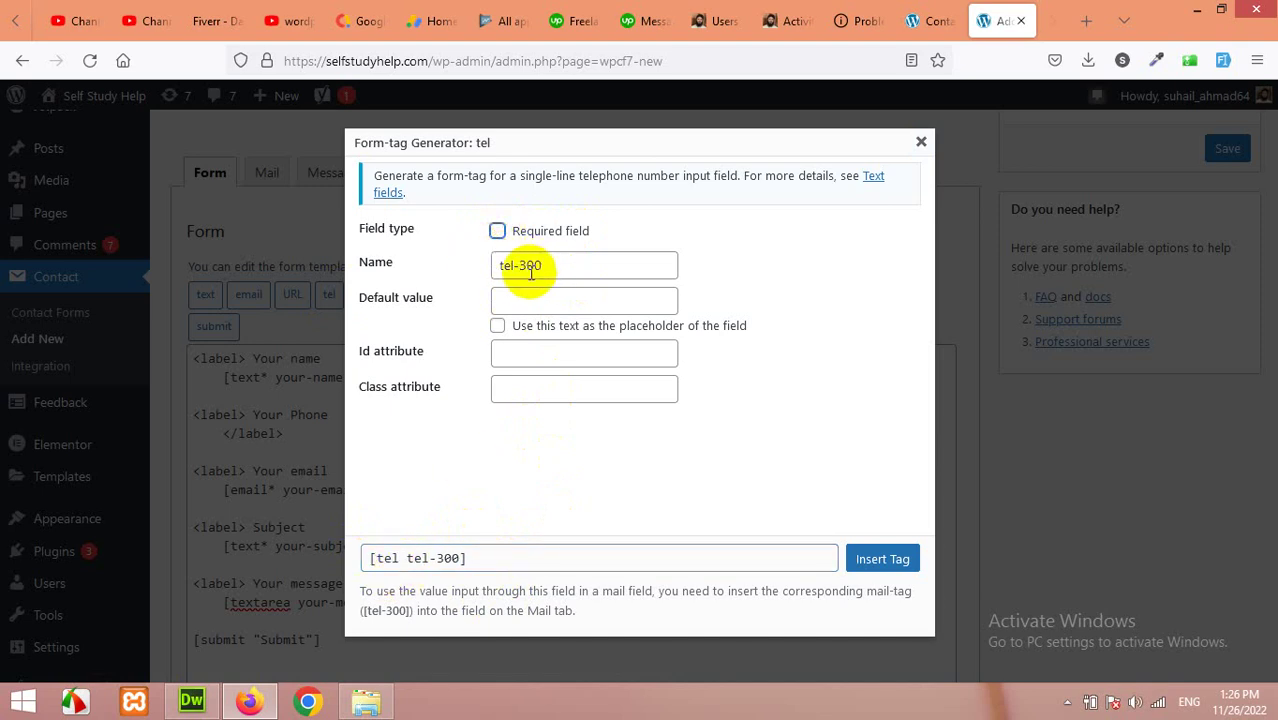
pyautogui.moveTo(542, 264); pyautogui.dragTo(477, 268)
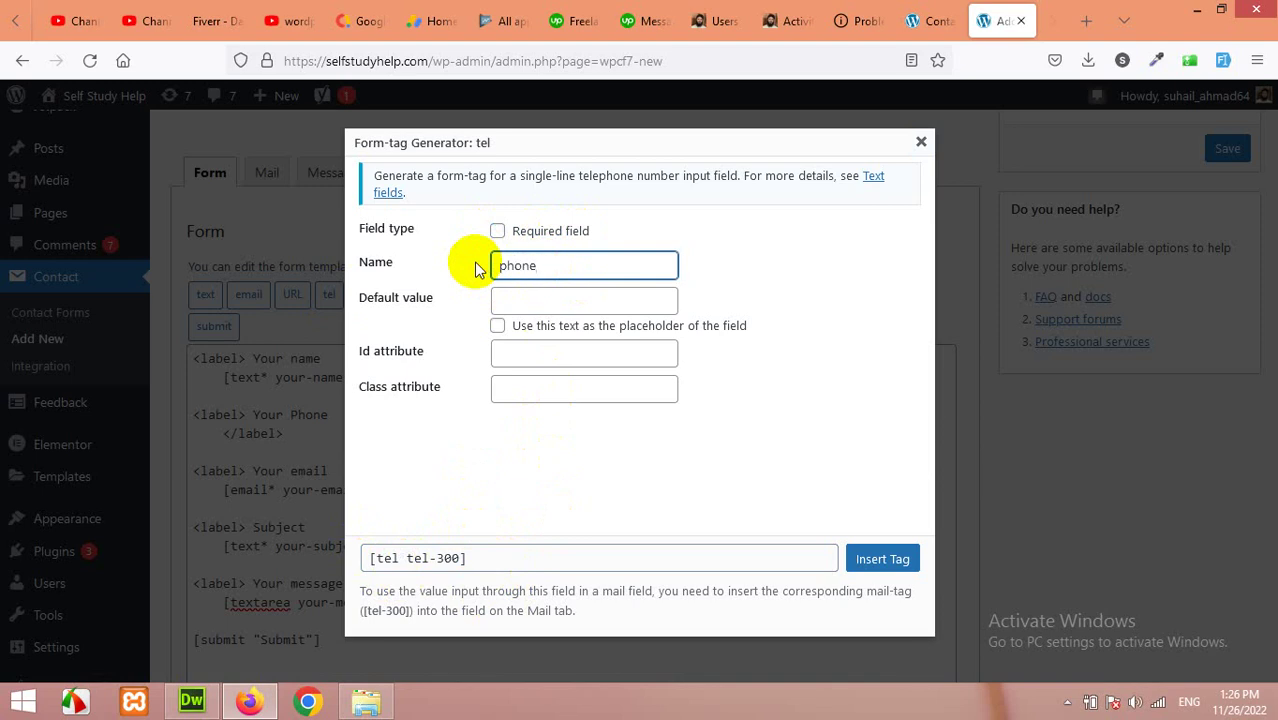
pyautogui.write('phone-number')
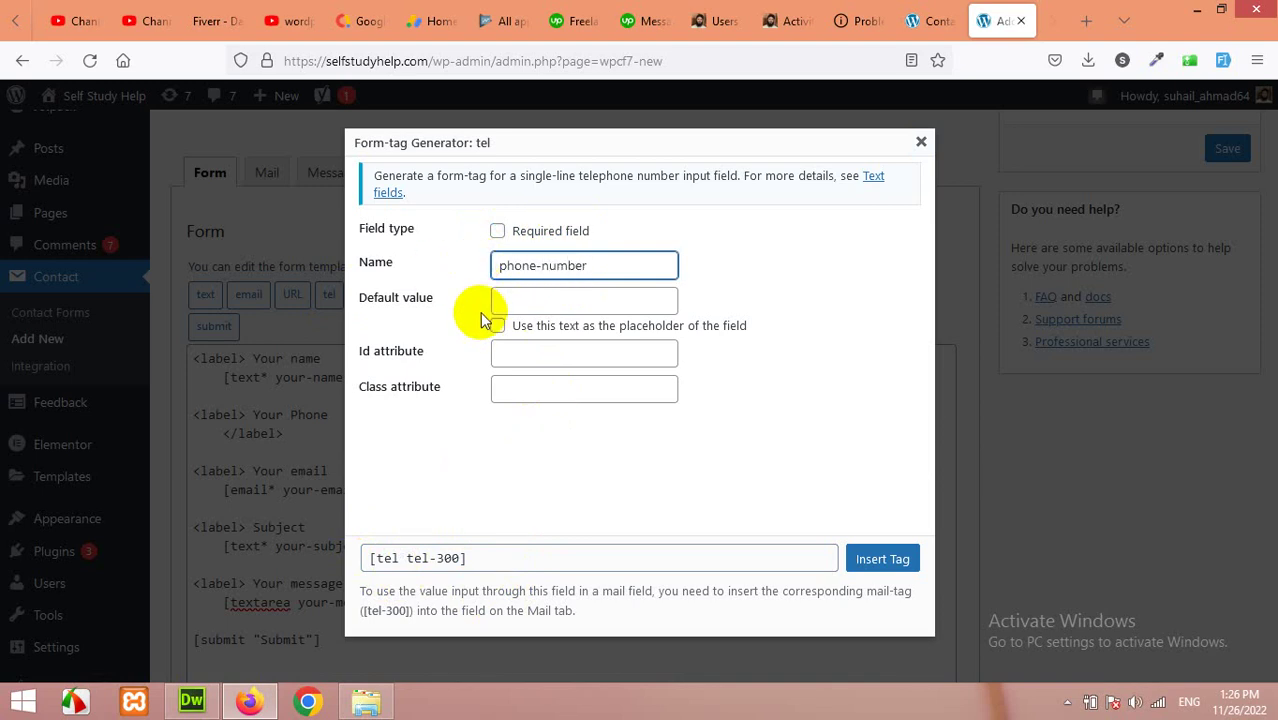
pyautogui.click(520, 298)
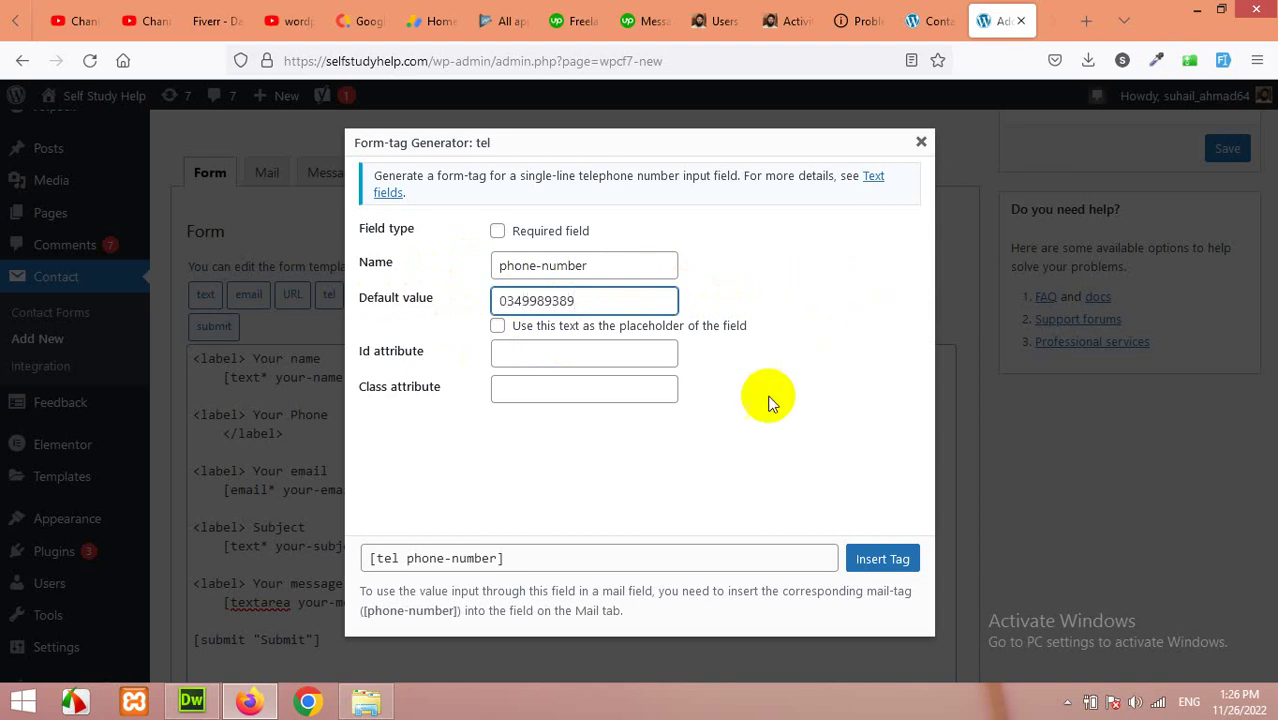
pyautogui.click(712, 388)
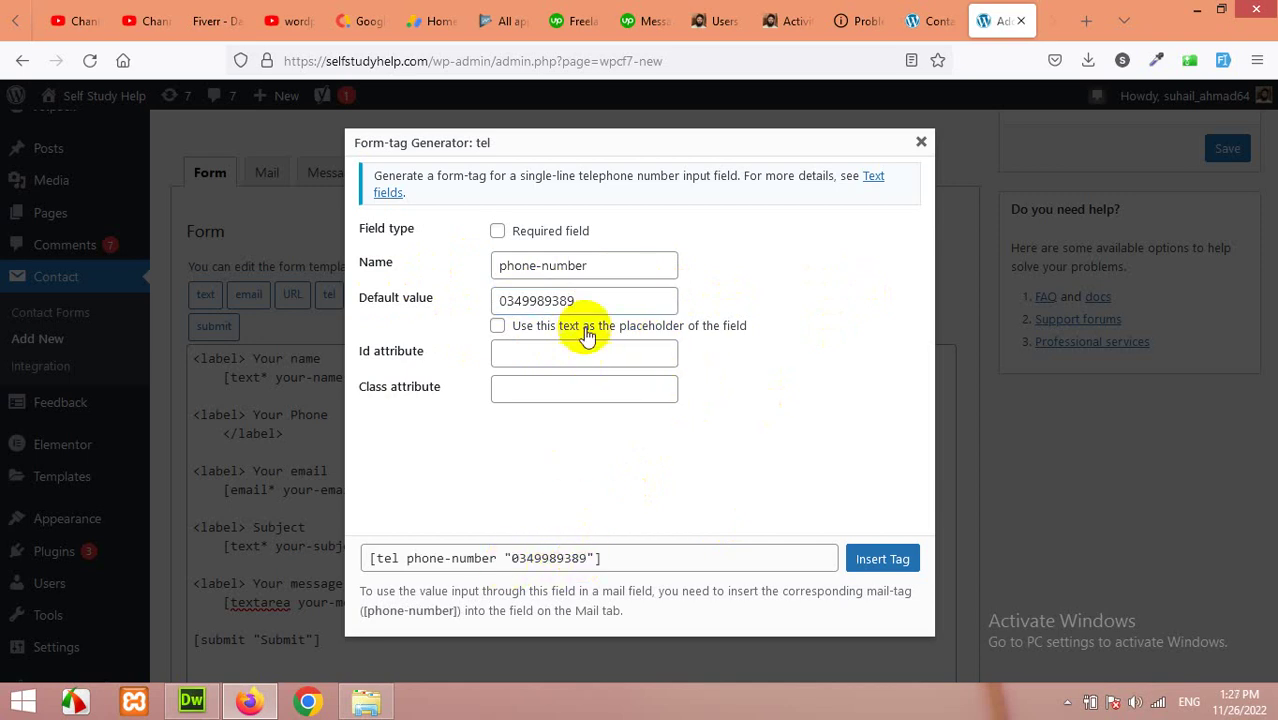
pyautogui.moveTo(578, 301); pyautogui.dragTo(474, 303)
pyautogui.press('BackSpace')
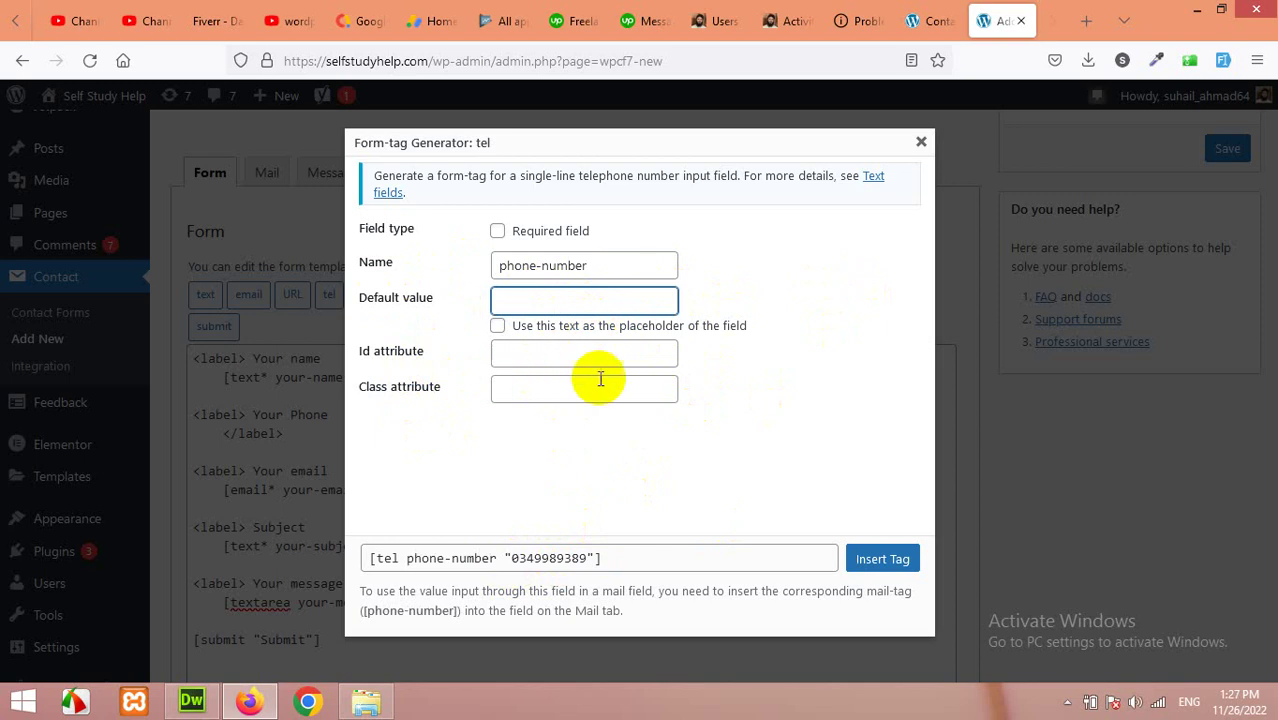
# Step: Set "Enter your phone number" as the tel field's placeholder text and insert the tag into the Your Phone label
pyautogui.click(498, 328)
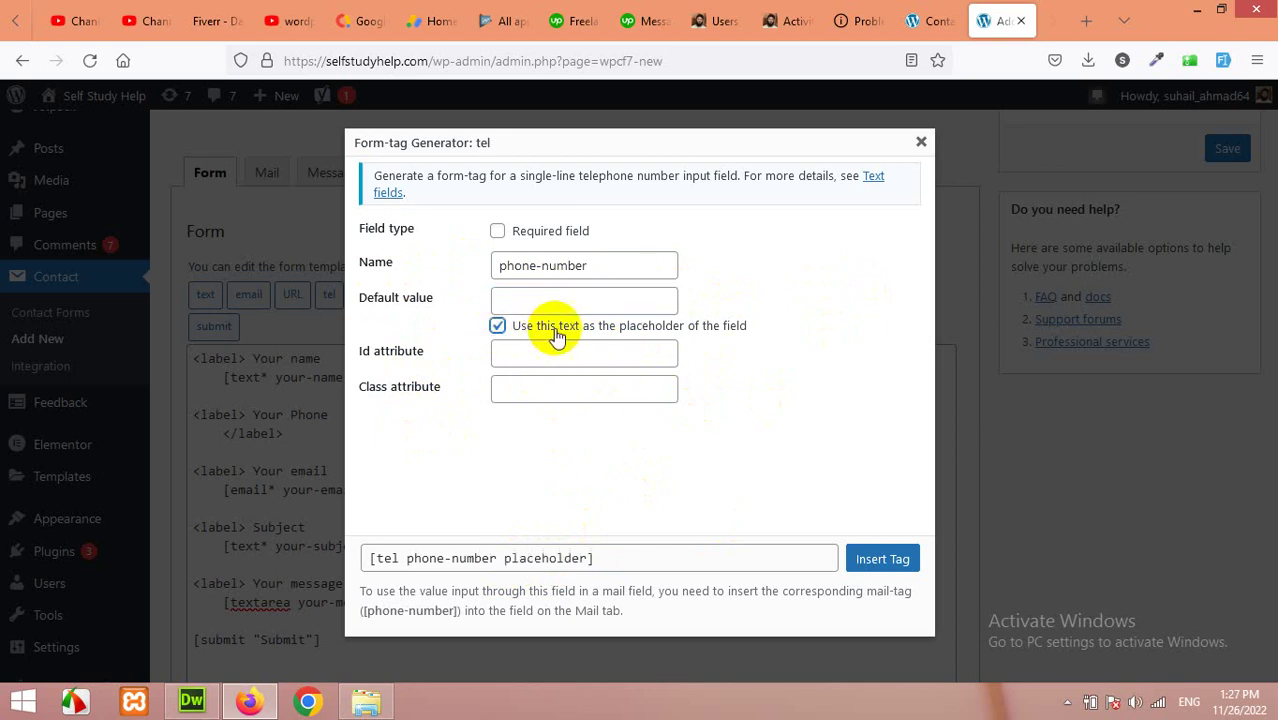
pyautogui.click(554, 296)
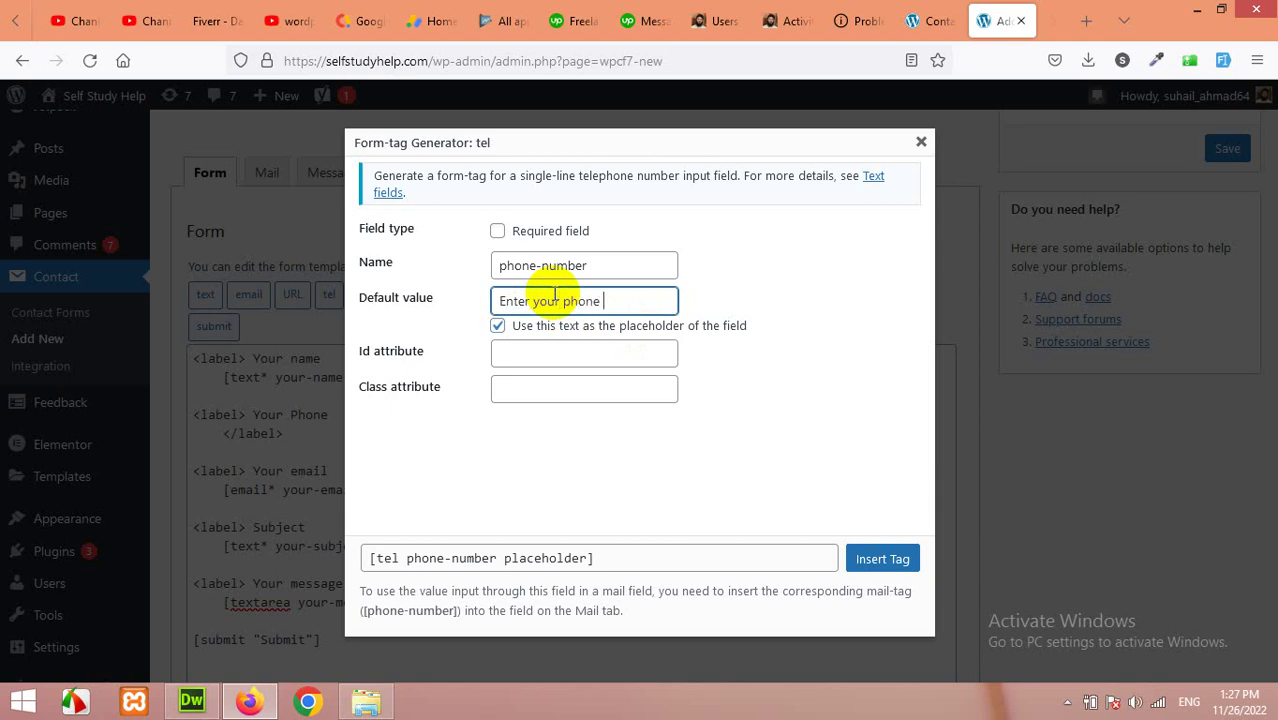
pyautogui.write('Enter your phone number')
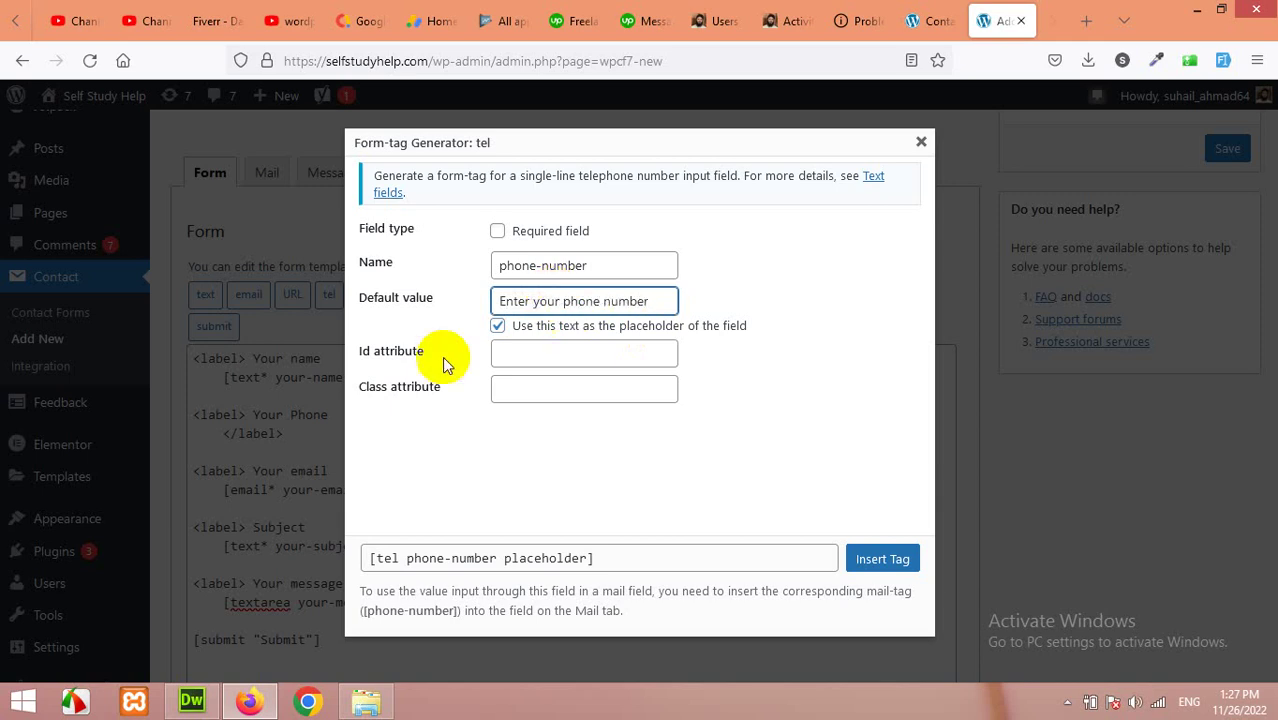
pyautogui.click(521, 353)
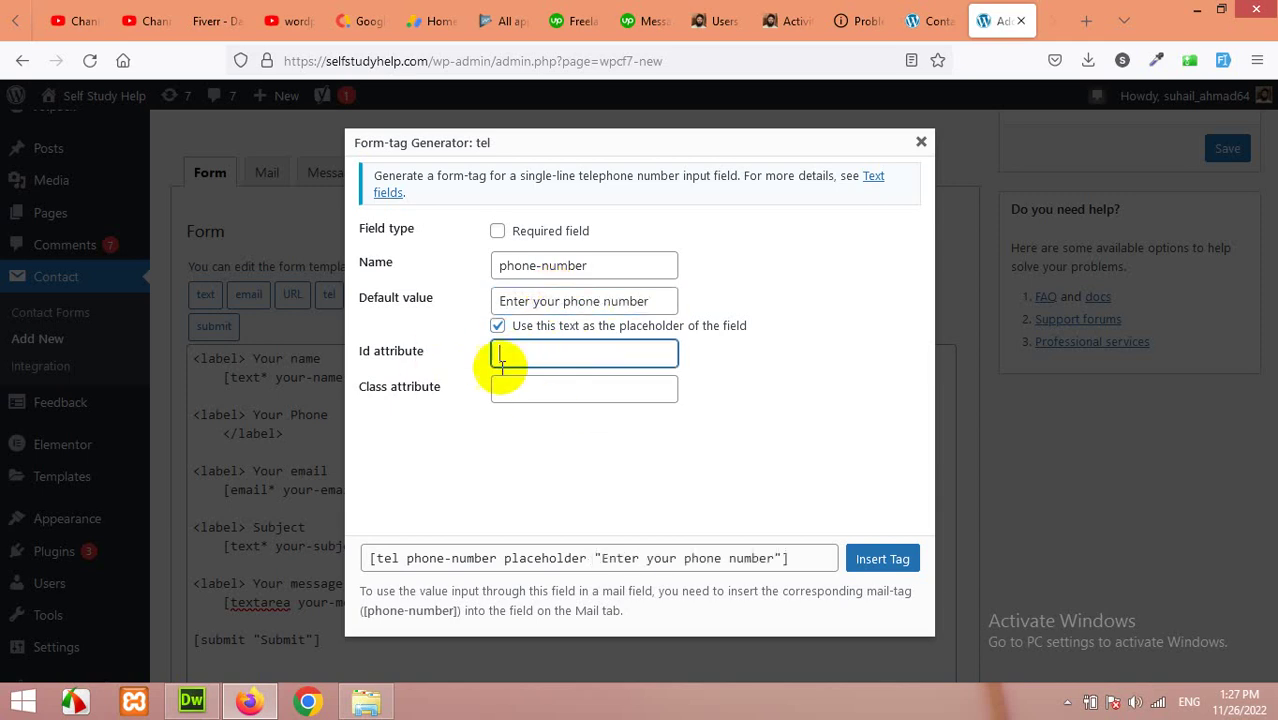
pyautogui.click(548, 388)
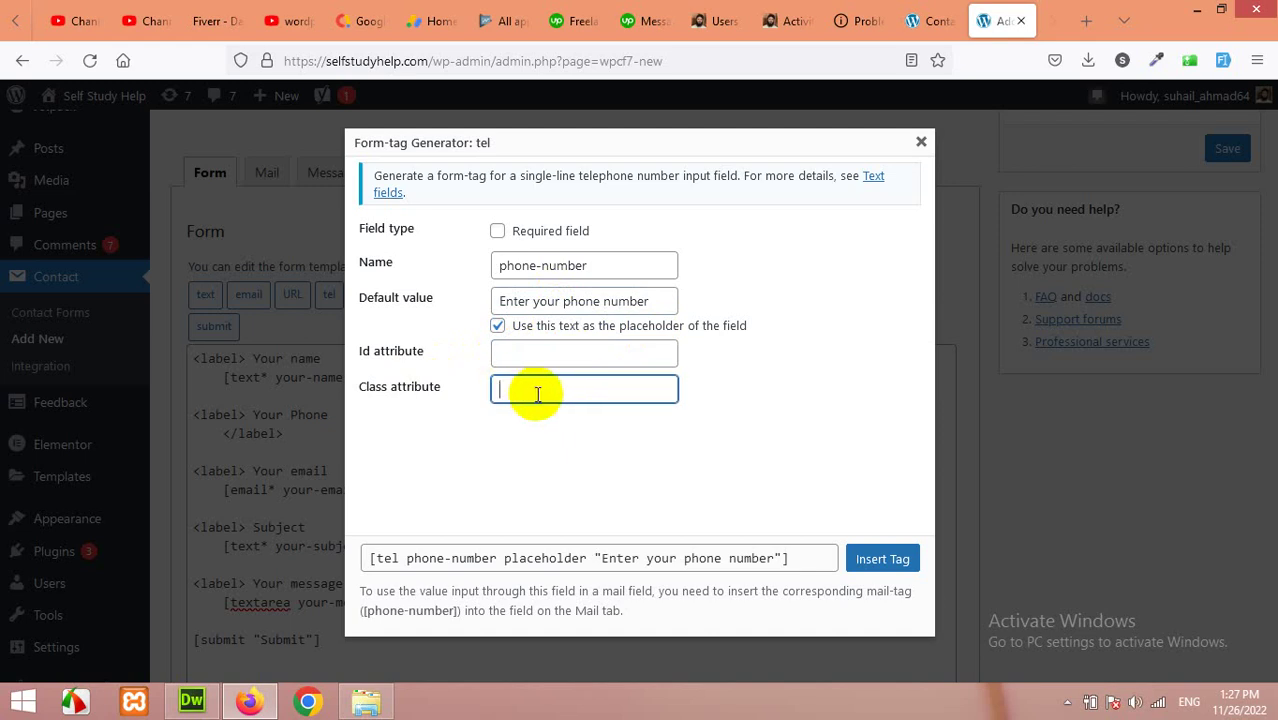
pyautogui.click(530, 354)
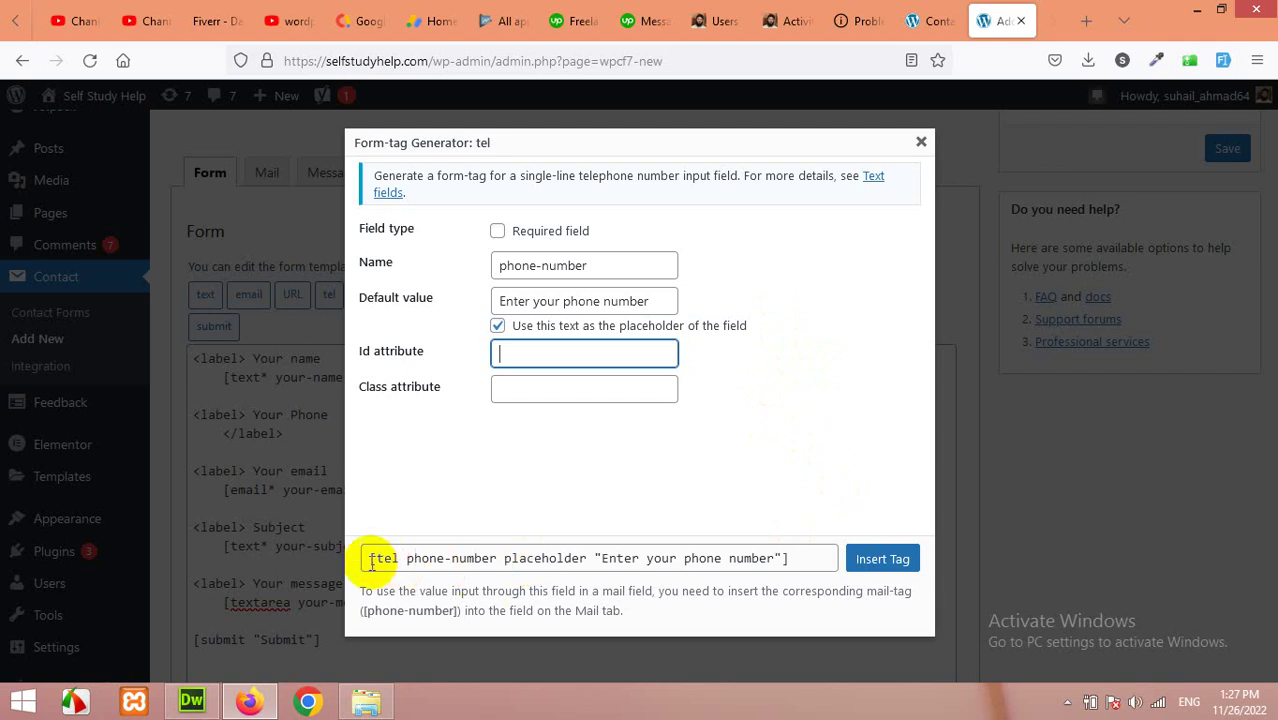
pyautogui.moveTo(371, 557); pyautogui.dragTo(804, 560)
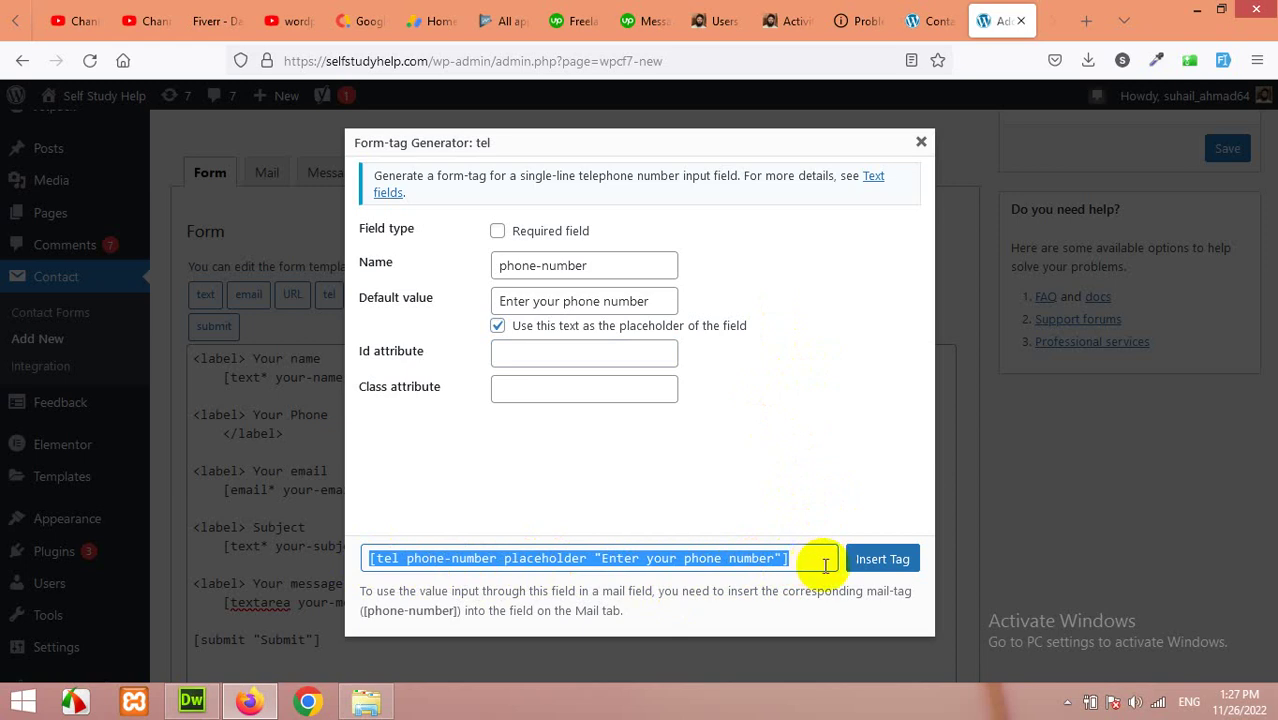
pyautogui.click(412, 558)
pyautogui.click(868, 563)
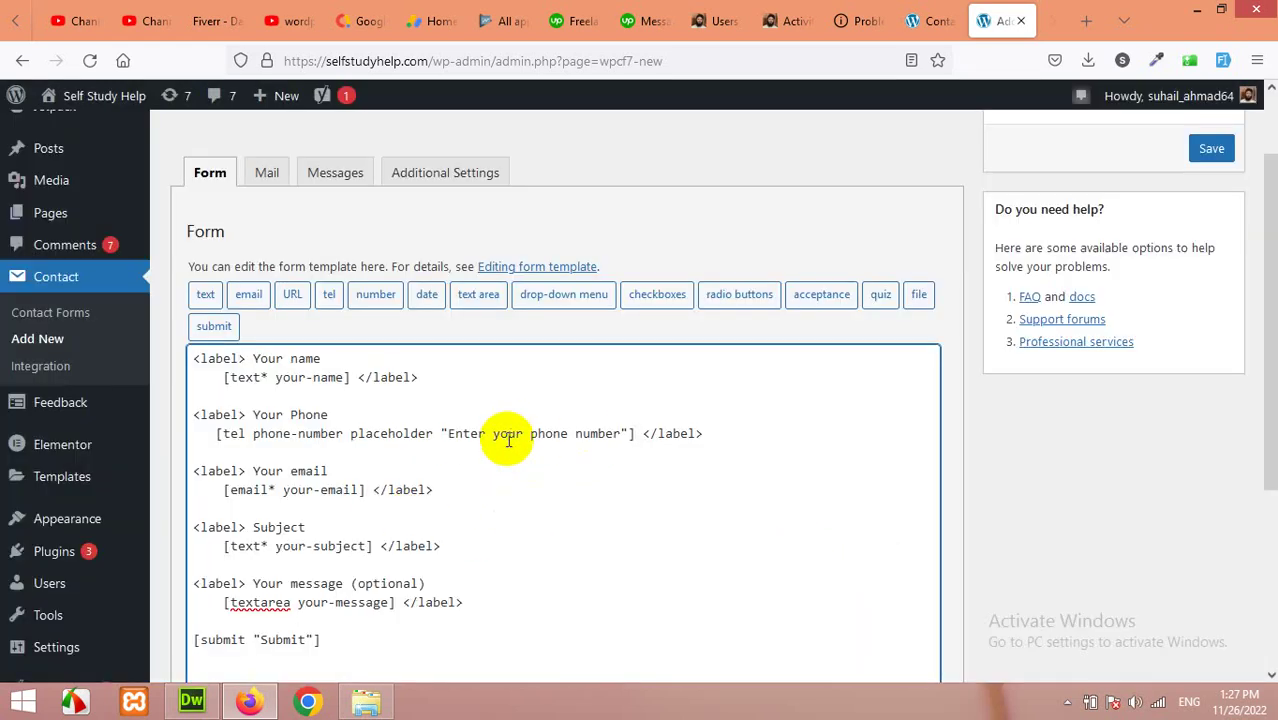
# Step: Copy the phone tag's placeholder option into the your-name tag and change its text to "Enter your Name"
pyautogui.moveTo(254, 433); pyautogui.dragTo(318, 433)
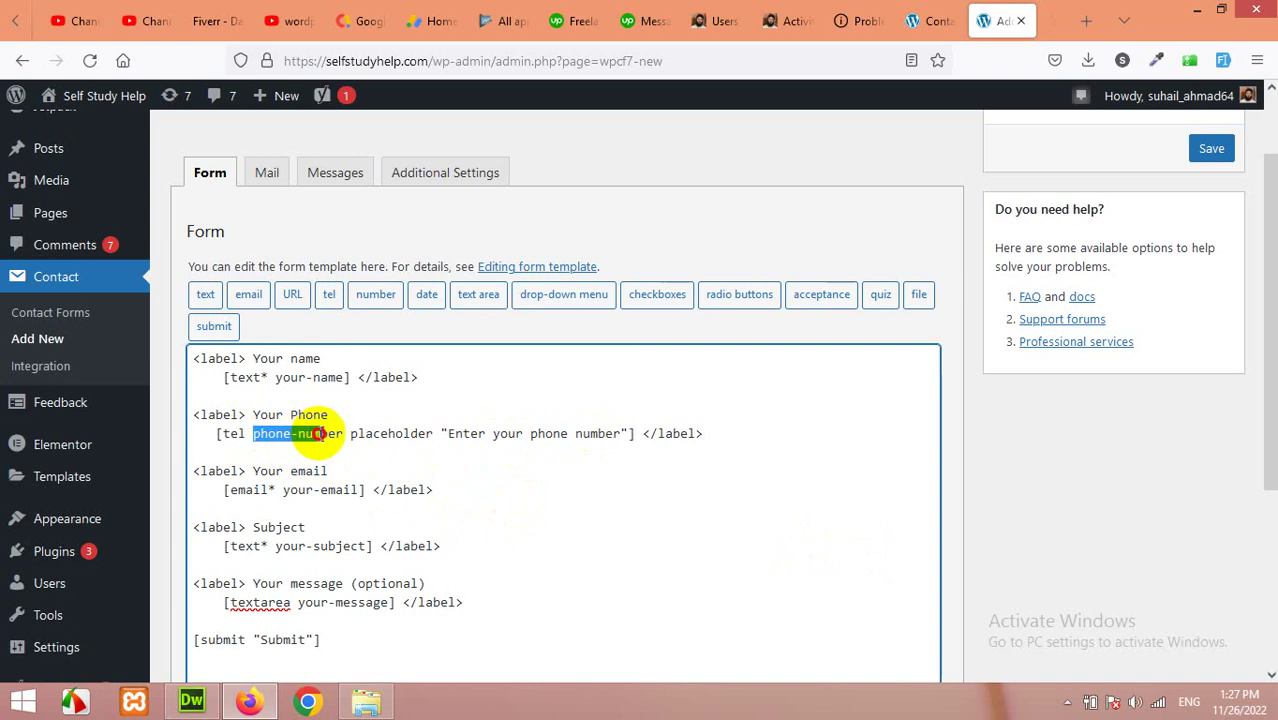
pyautogui.moveTo(276, 377)
pyautogui.mouseDown()
pyautogui.moveTo(330, 377)
pyautogui.moveTo(261, 377)
pyautogui.mouseUp()
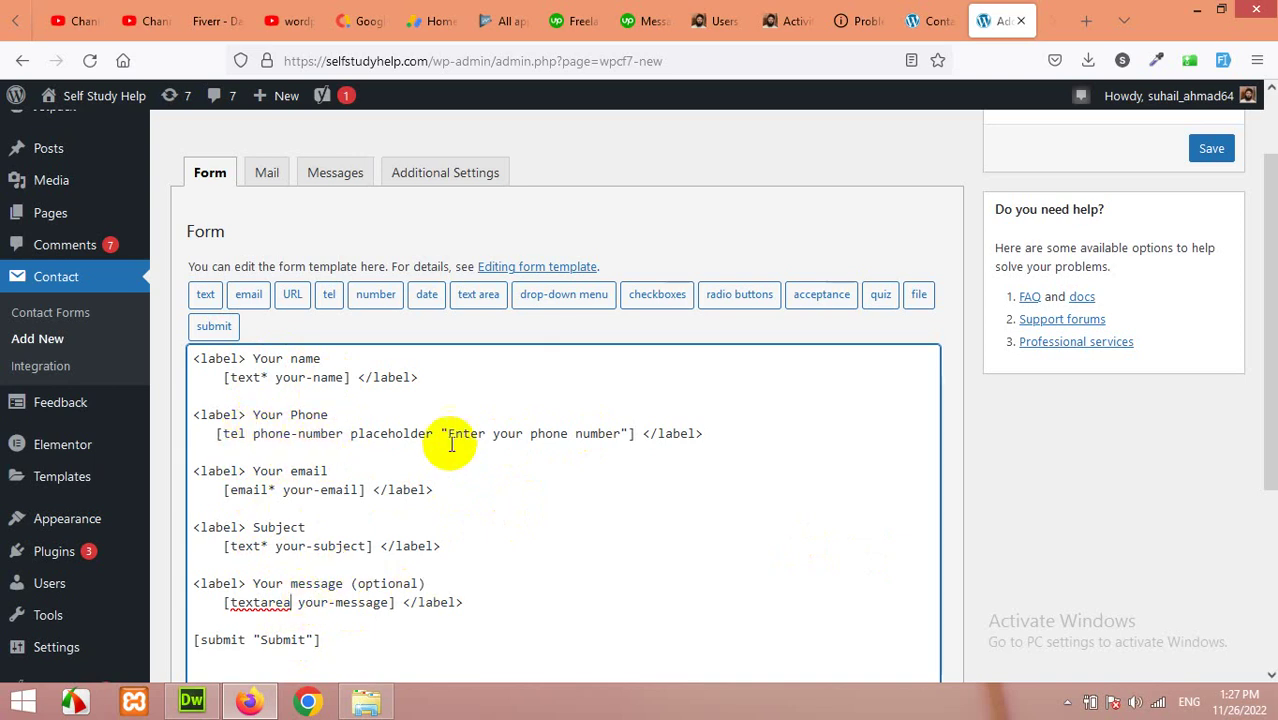
pyautogui.moveTo(347, 433); pyautogui.dragTo(630, 438)
pyautogui.hotkey('ctrl', 'c')
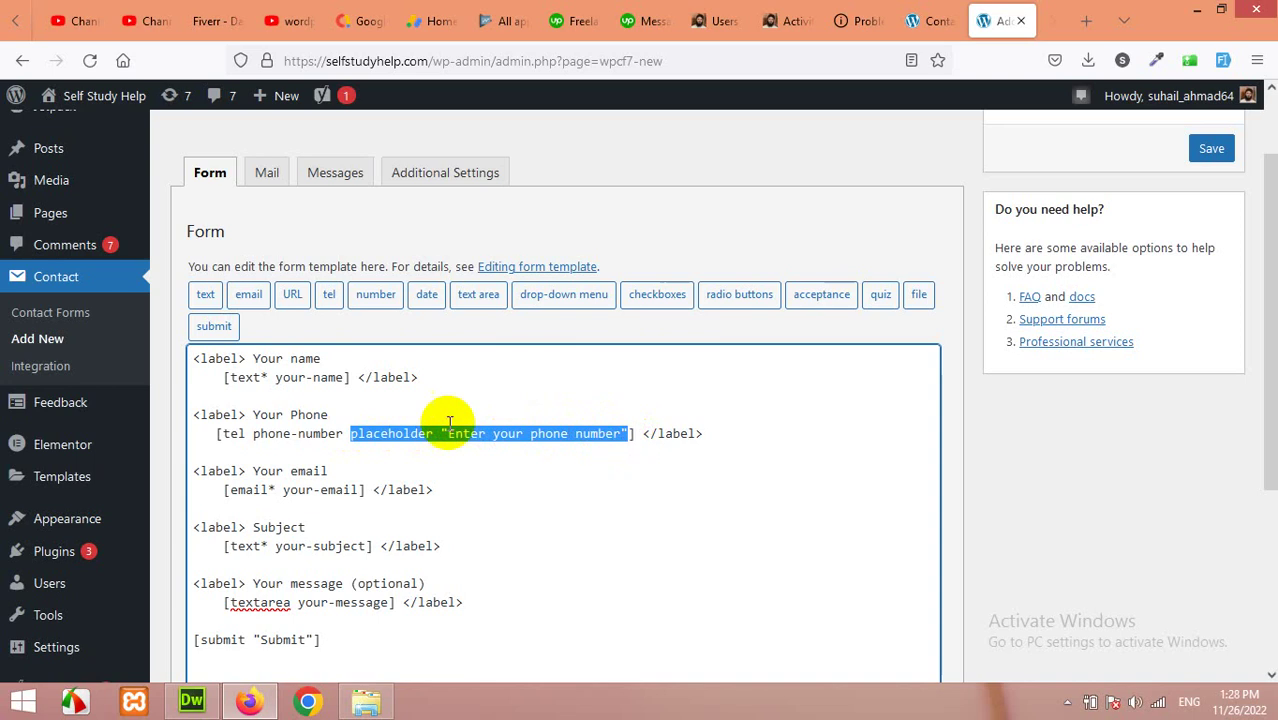
pyautogui.click(349, 377)
pyautogui.hotkey('ctrl', 'v')
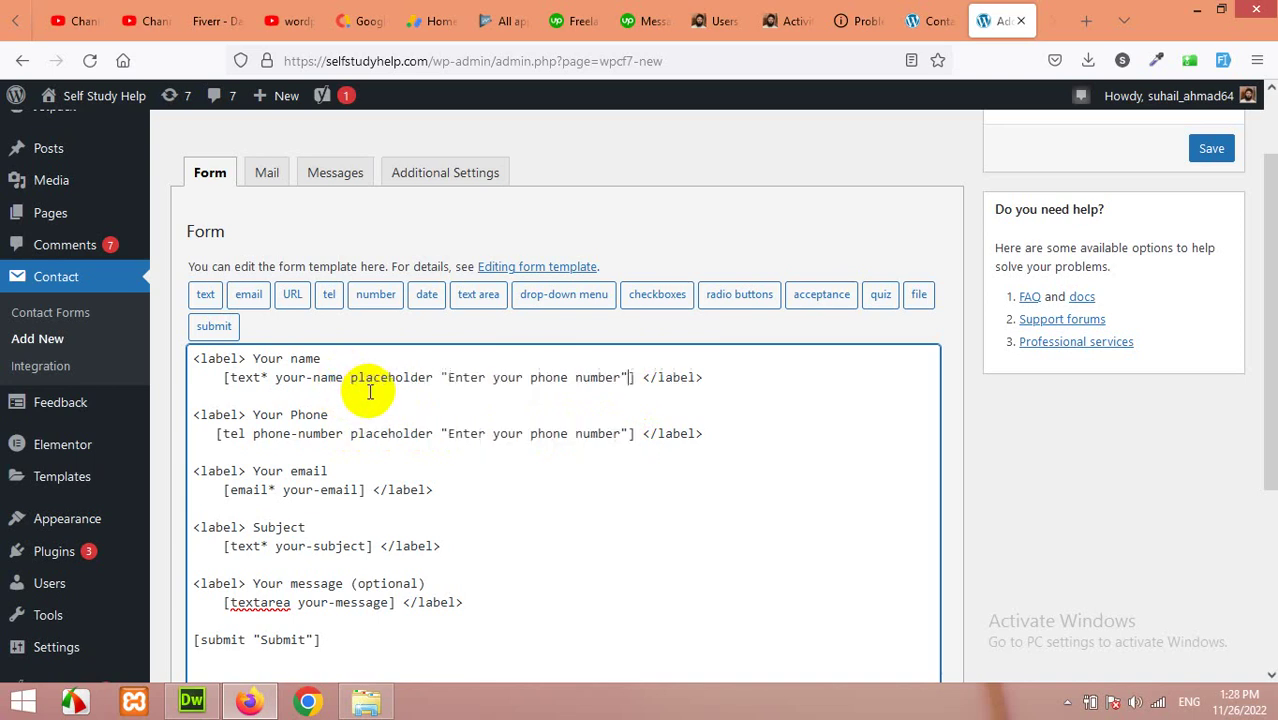
pyautogui.moveTo(452, 378); pyautogui.dragTo(626, 378)
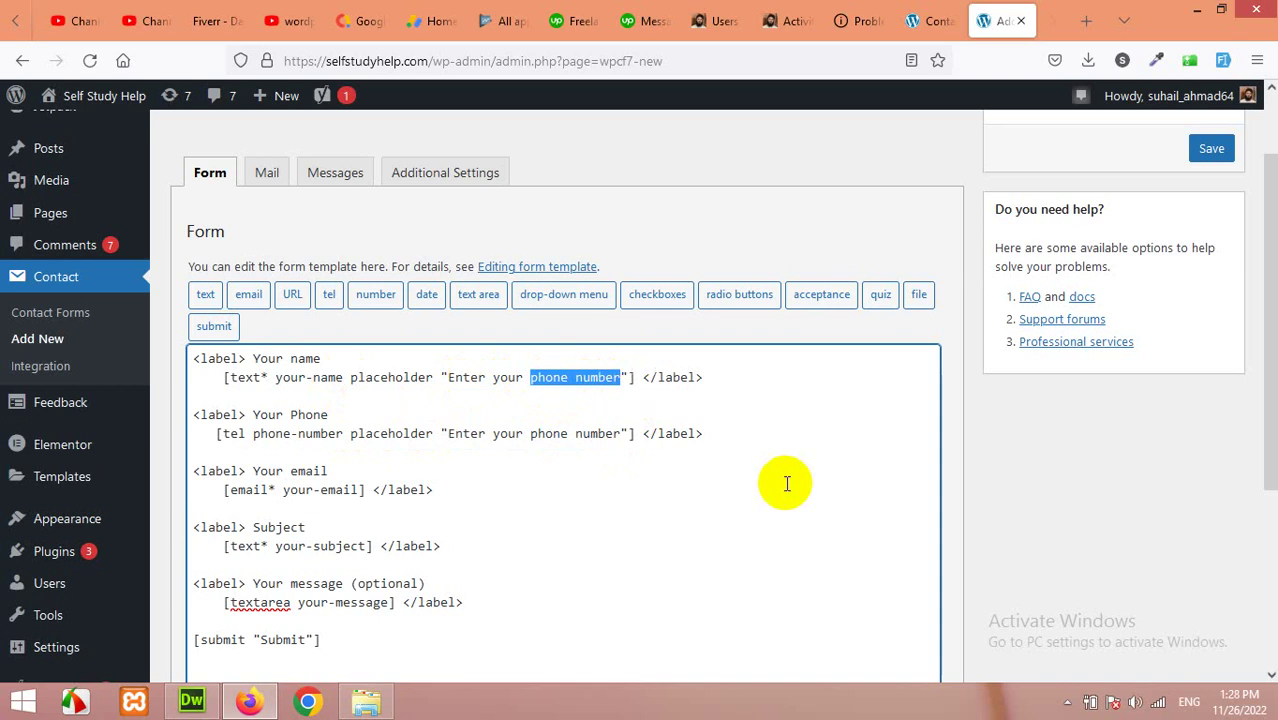
pyautogui.write('Name')
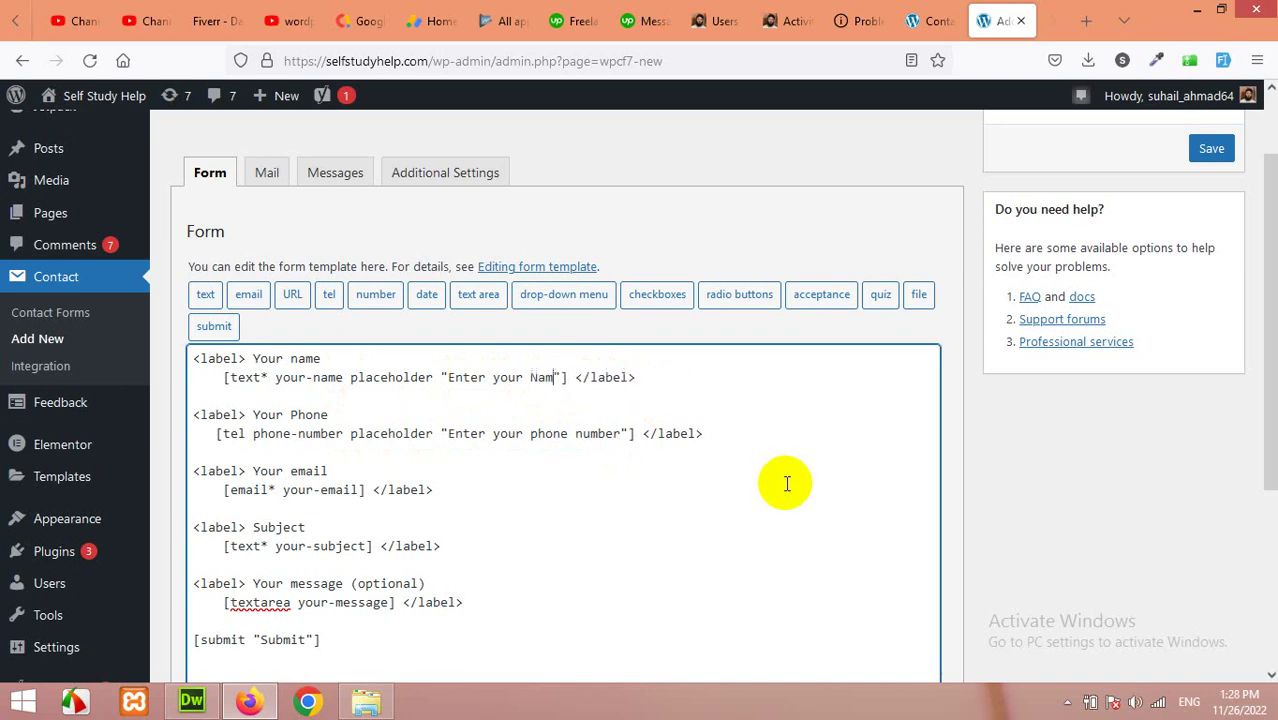
# Step: Add the copied placeholder option to the your-email tag and change its text to "Enter your Email Address"
pyautogui.click(361, 492)
pyautogui.hotkey('ctrl', 'v')
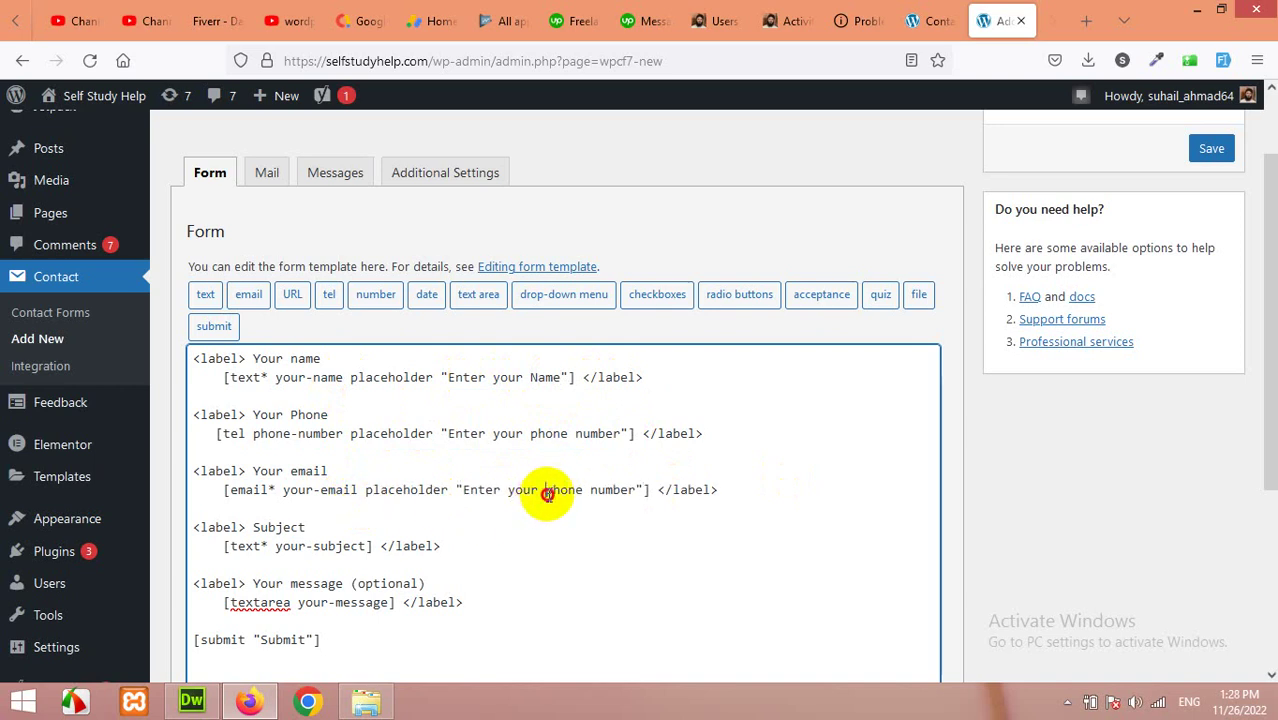
pyautogui.moveTo(546, 492); pyautogui.dragTo(622, 494)
pyautogui.write('ema')
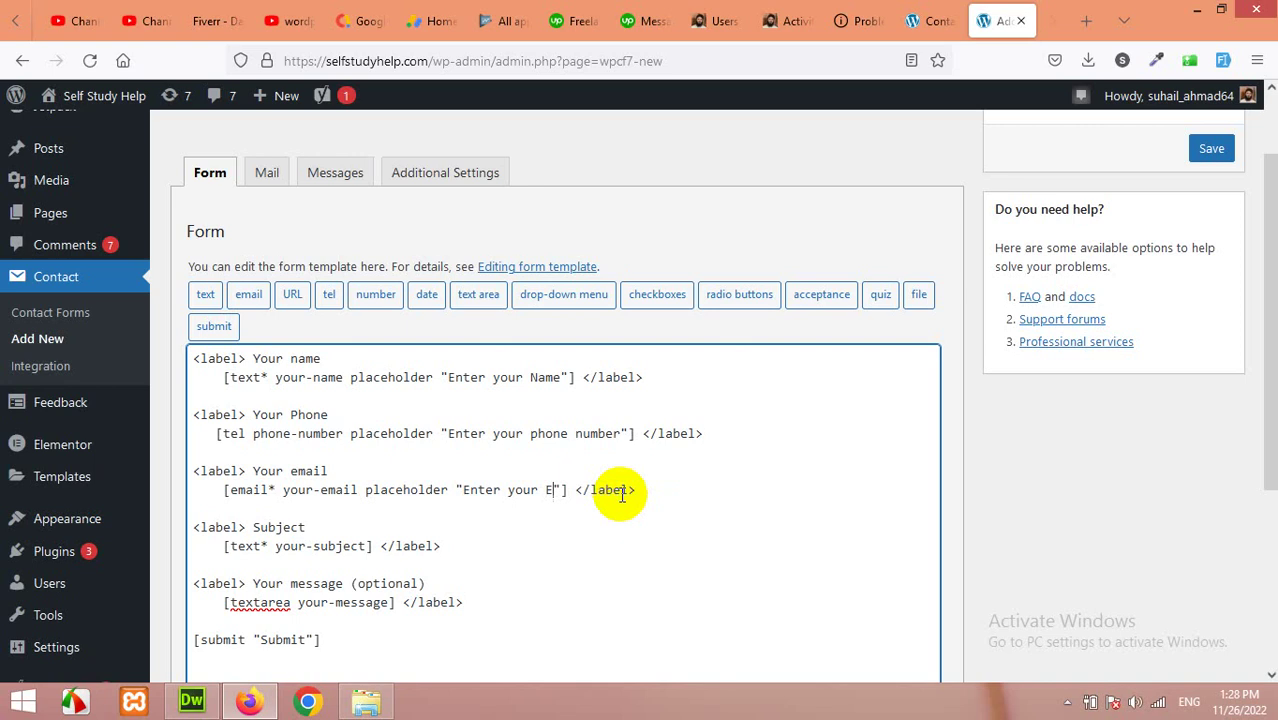
pyautogui.write('mail Address')
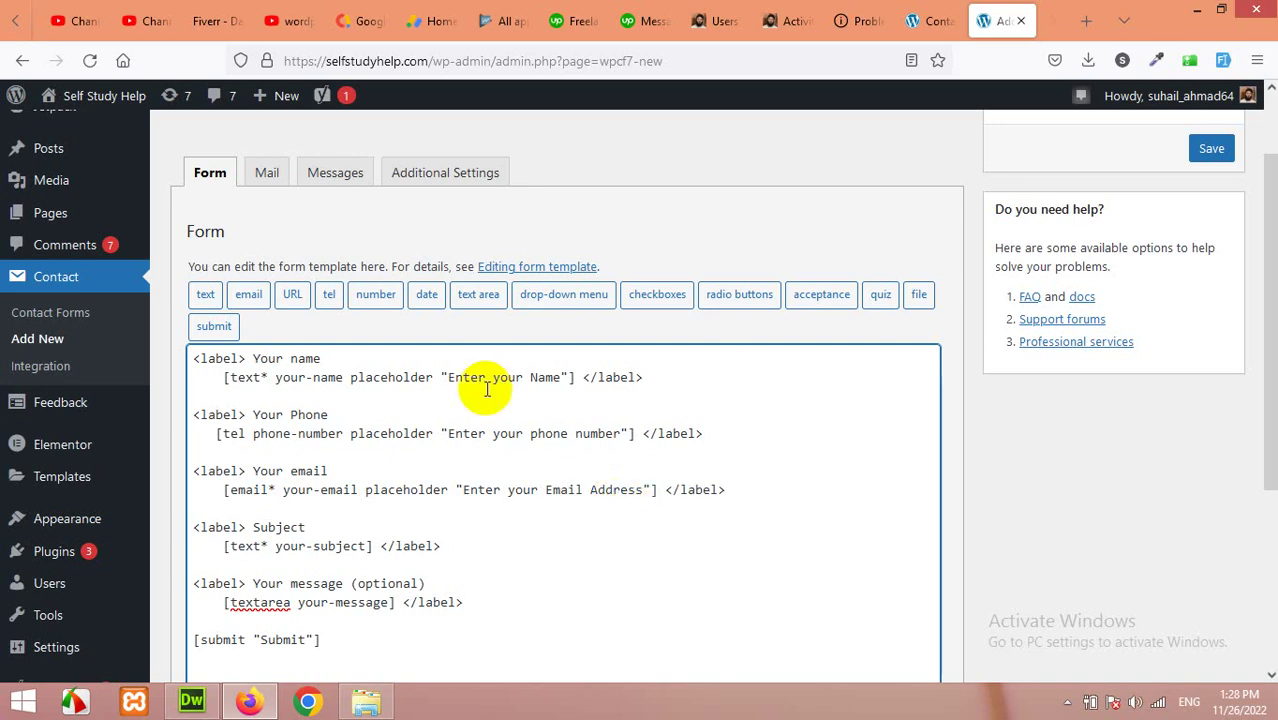
# Step: Add the copied placeholder option to the your-subject tag and change its text to "Enter your Subject"
pyautogui.click(369, 546)
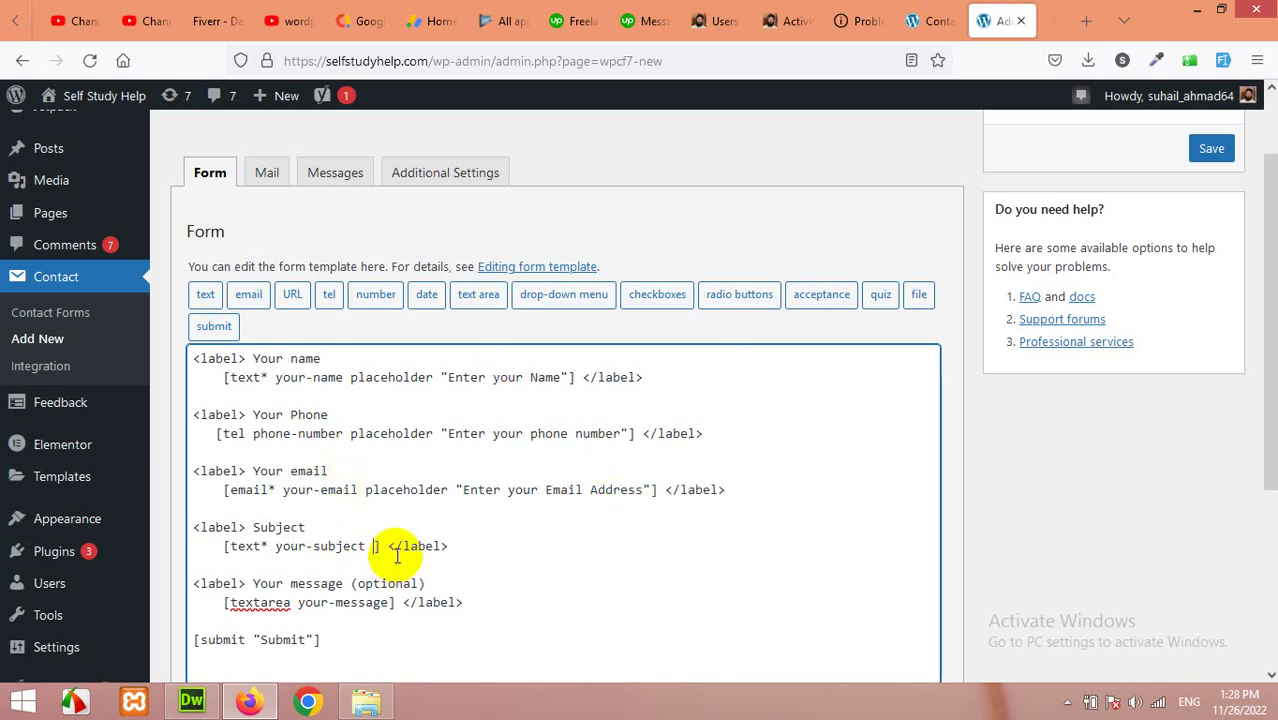
pyautogui.hotkey('ctrl', 'v')
pyautogui.moveTo(554, 546); pyautogui.dragTo(638, 550)
pyautogui.write('Subj')
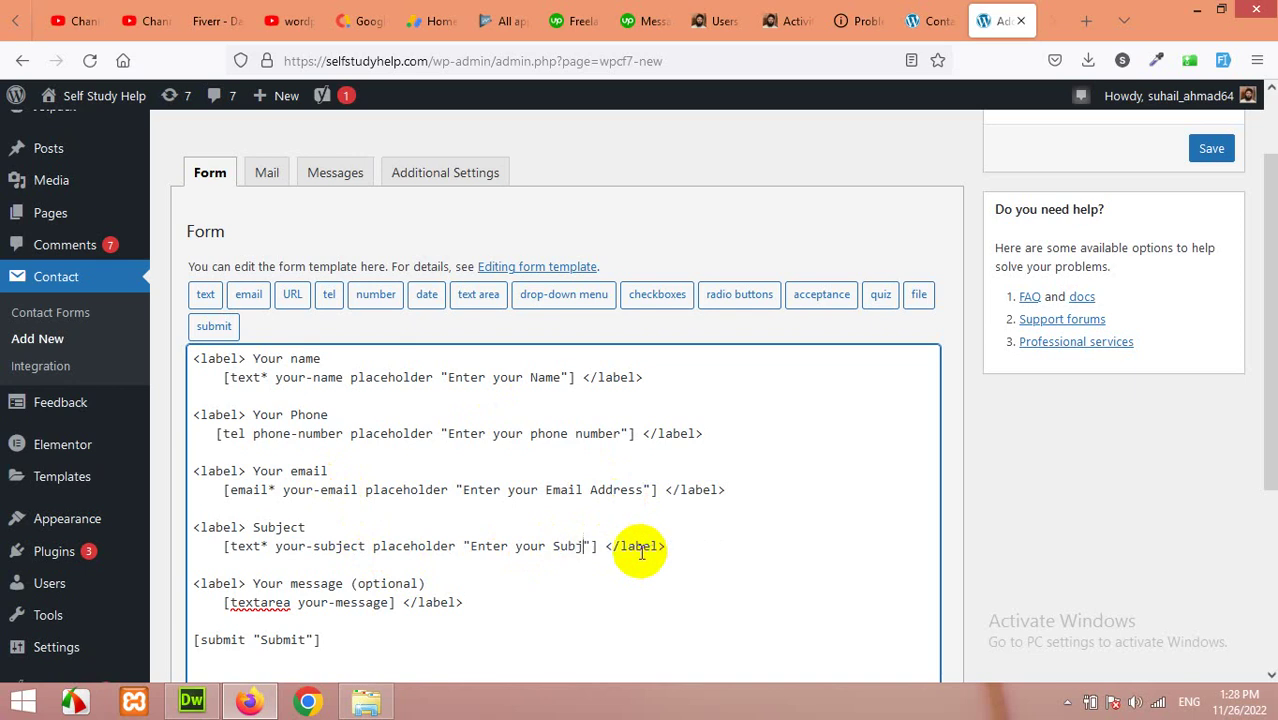
# Step: Capitalize the phone tag's placeholder as "Enter your Phone Number" and save the contact form
pyautogui.click(536, 440)
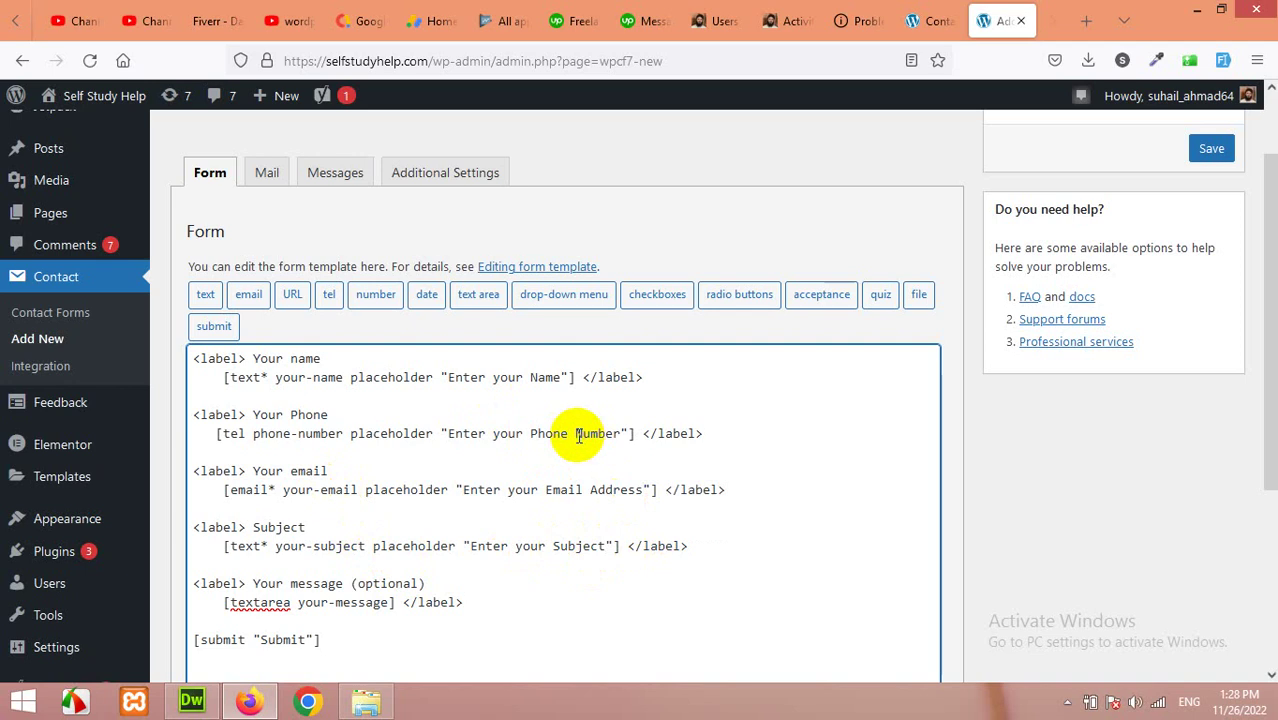
pyautogui.click(578, 436)
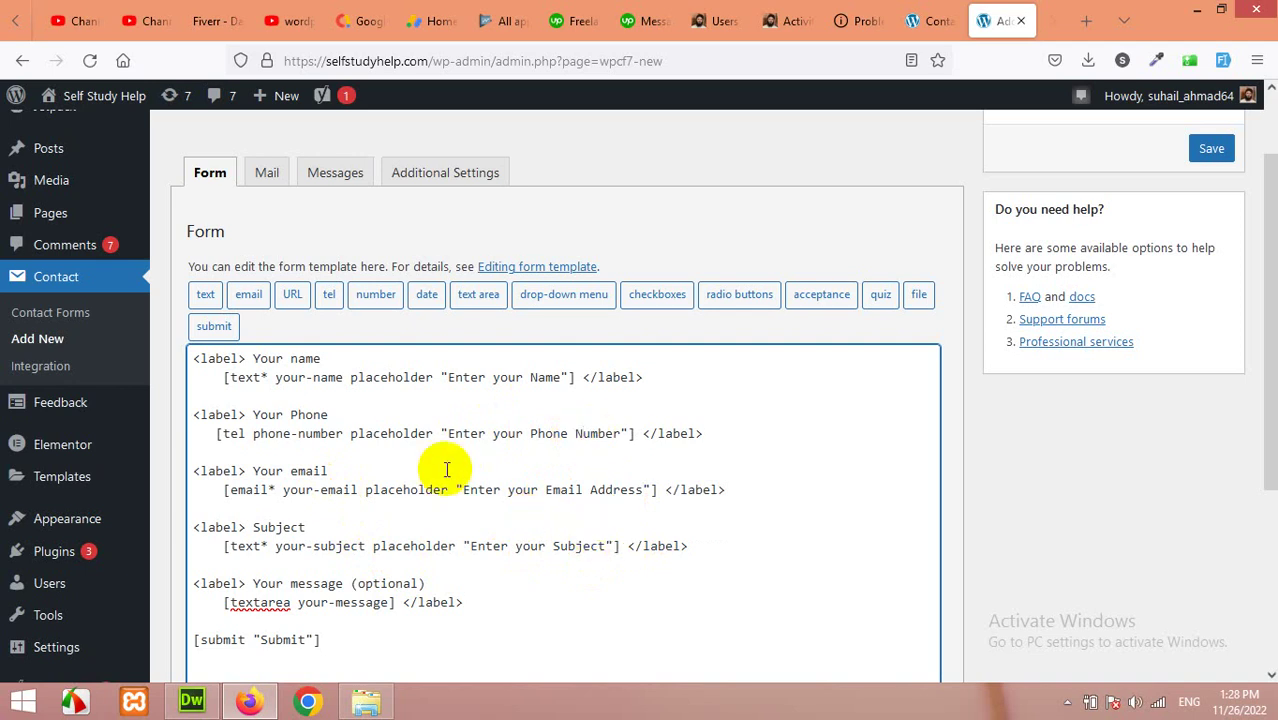
pyautogui.scroll(-3, 479, 485)
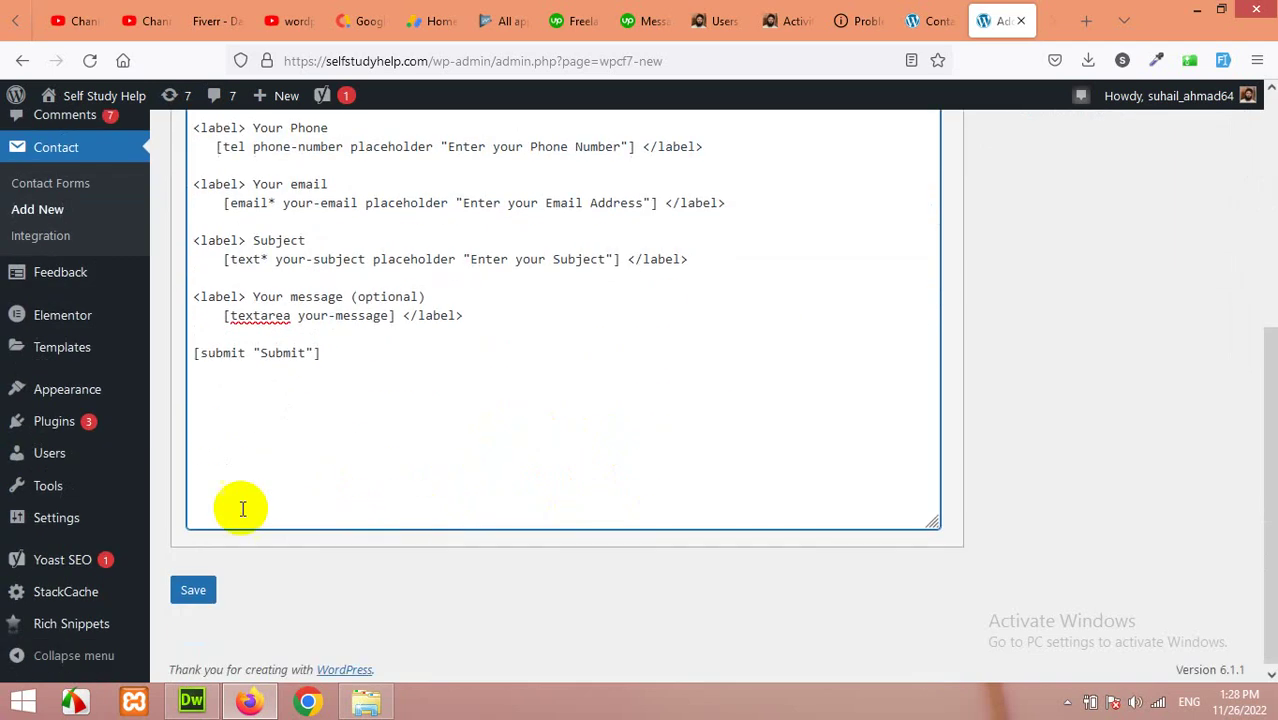
pyautogui.click(195, 592)
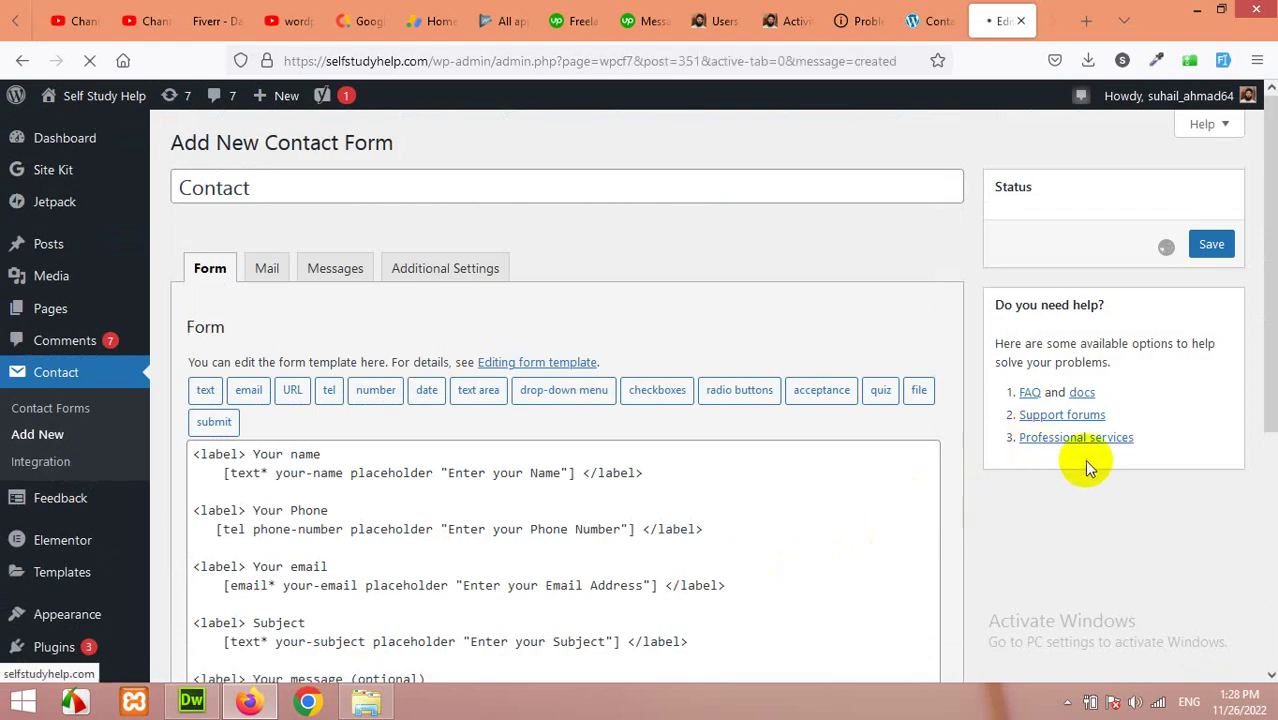
# Step: Open the form's mail settings and check the Administration Email Address on the site's General Settings page in a separate browser tab
pyautogui.scroll(-3, 884, 437)
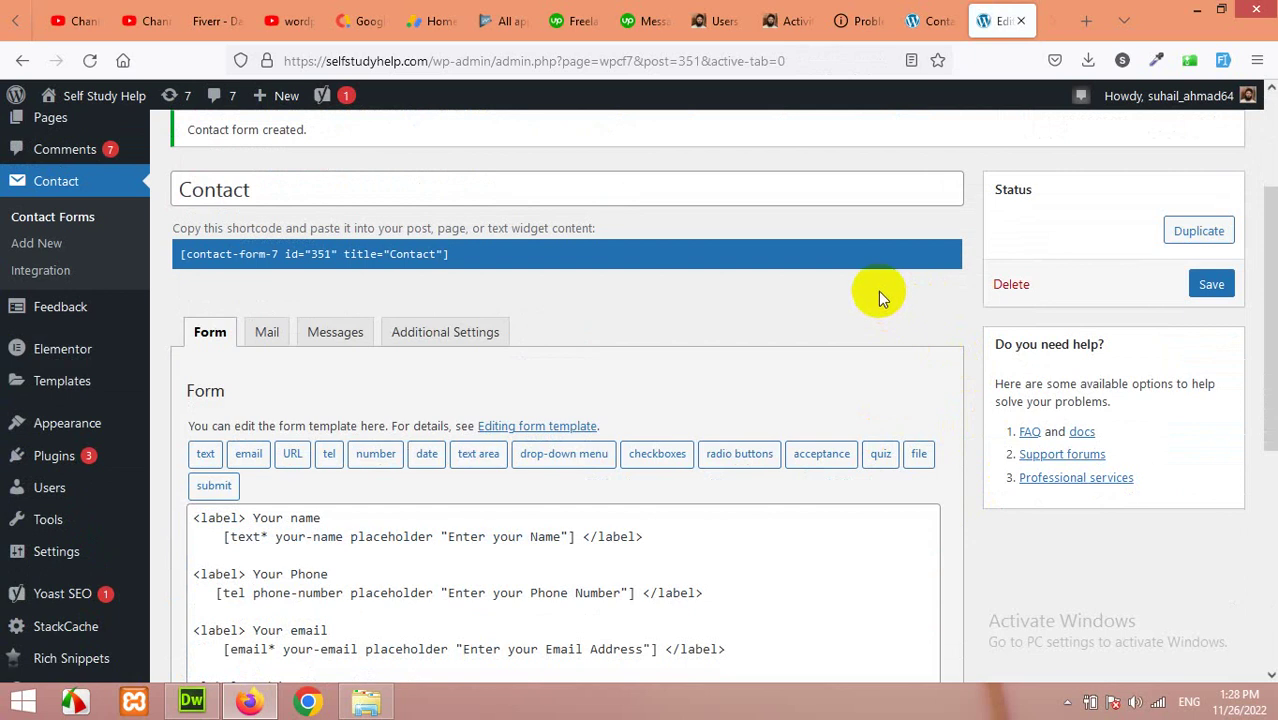
pyautogui.click(264, 332)
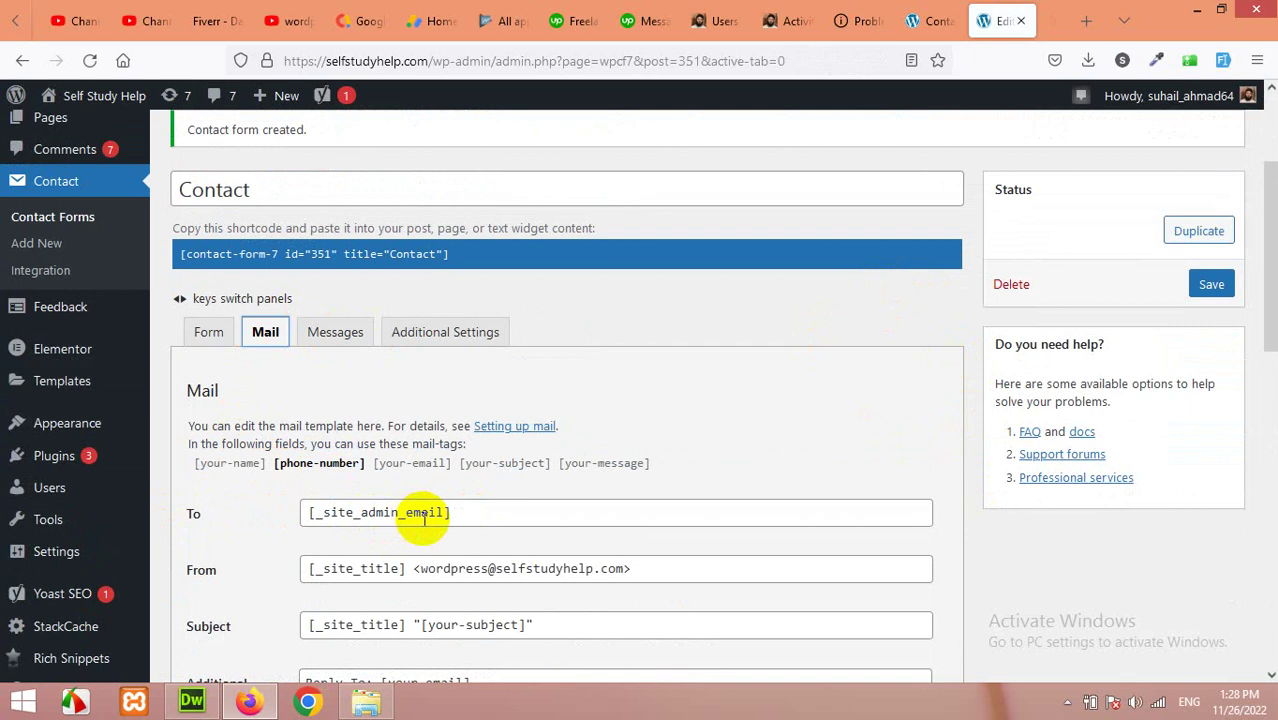
pyautogui.scroll(-2, 150, 536)
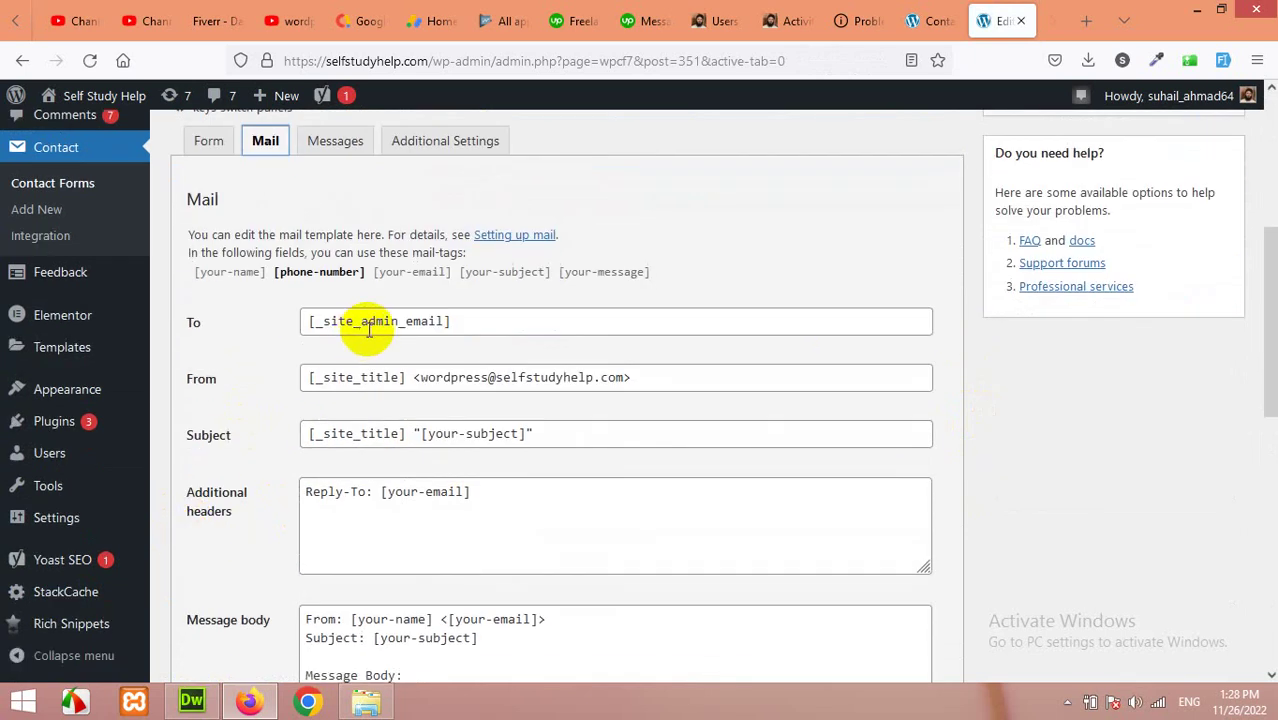
pyautogui.moveTo(57, 520)
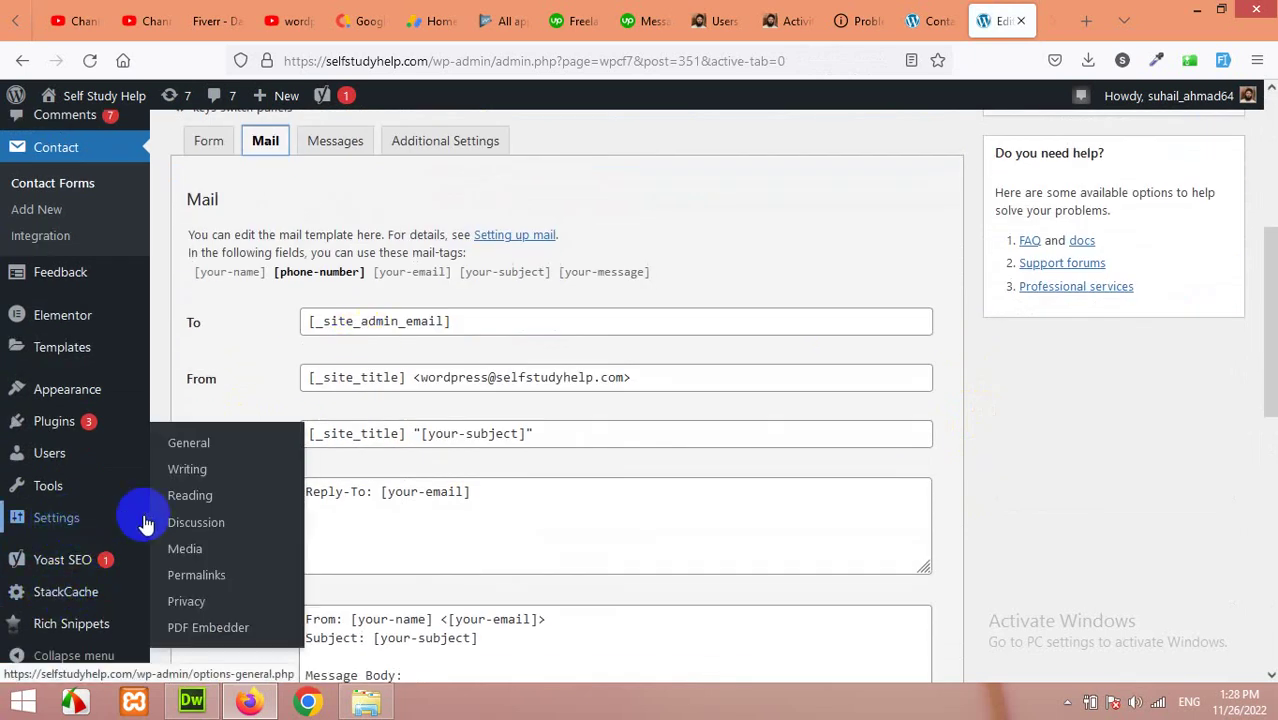
pyautogui.rightClick(211, 452)
pyautogui.click(219, 461)
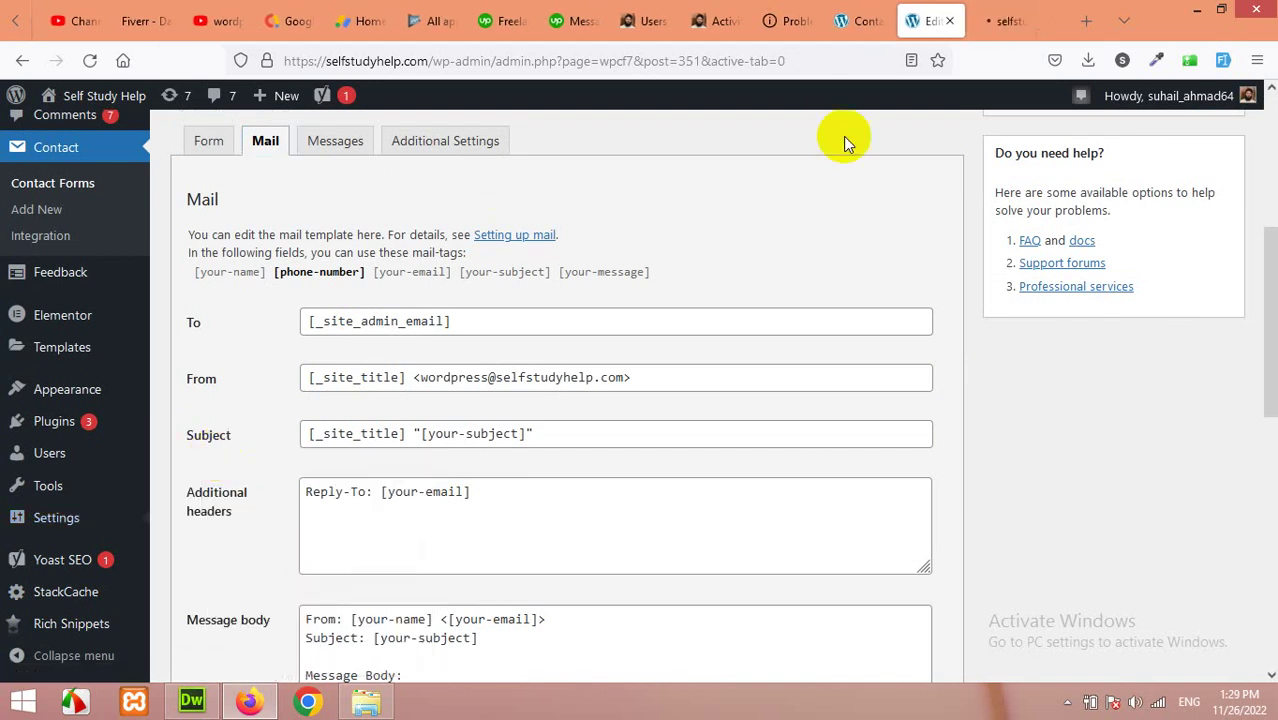
pyautogui.click(1005, 15)
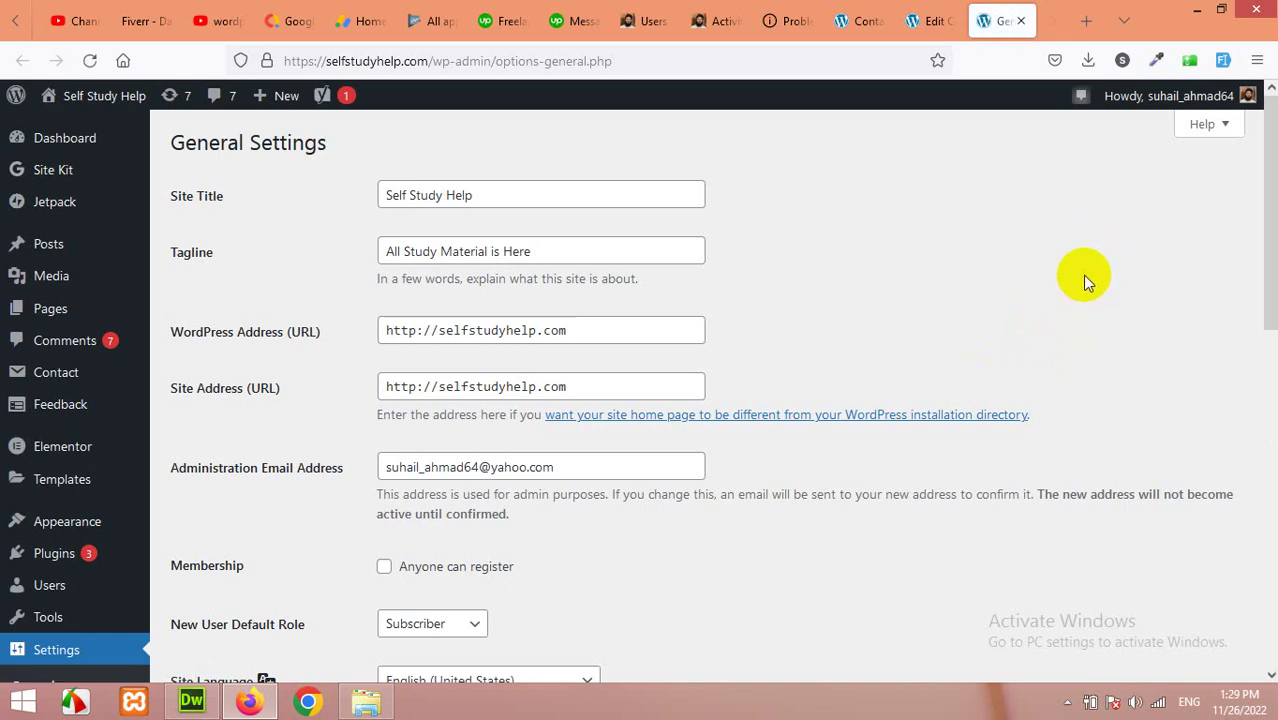
pyautogui.moveTo(554, 468); pyautogui.dragTo(378, 471)
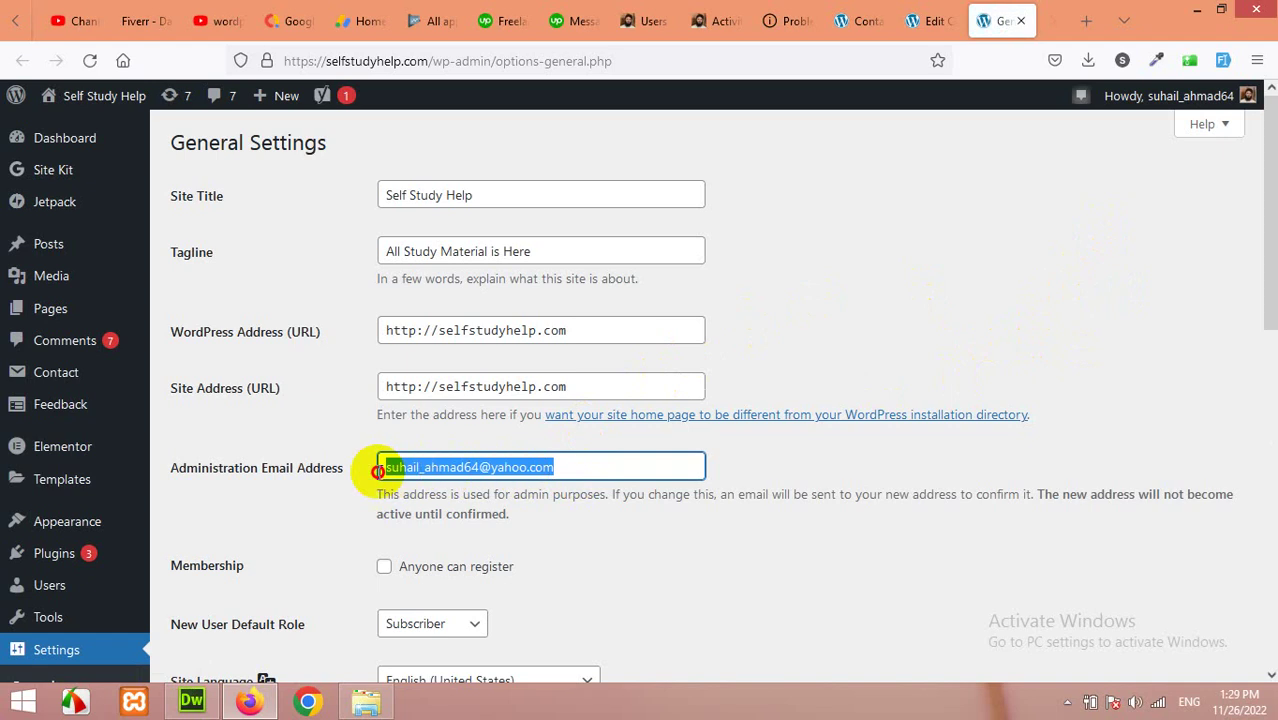
# Step: Try a custom email address as the form's mail recipient, and restore the [_site_admin_email] tag
pyautogui.click(913, 16)
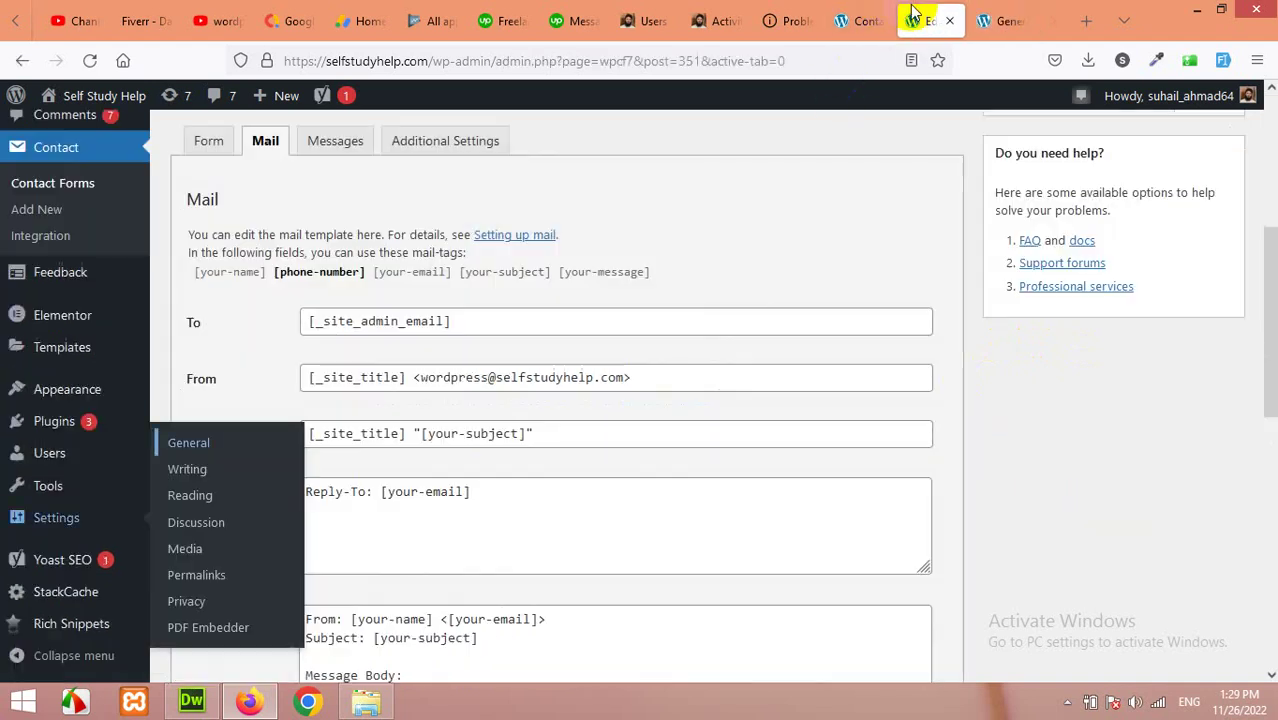
pyautogui.click(400, 321)
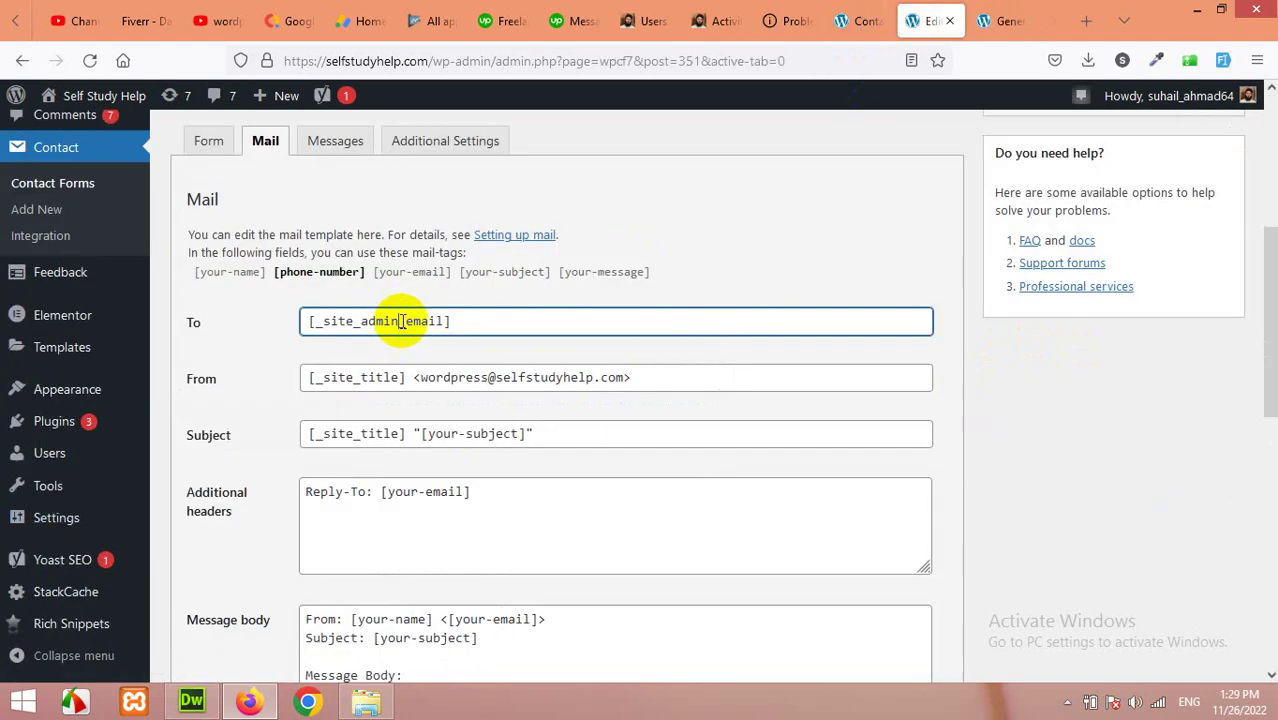
pyautogui.click(469, 322)
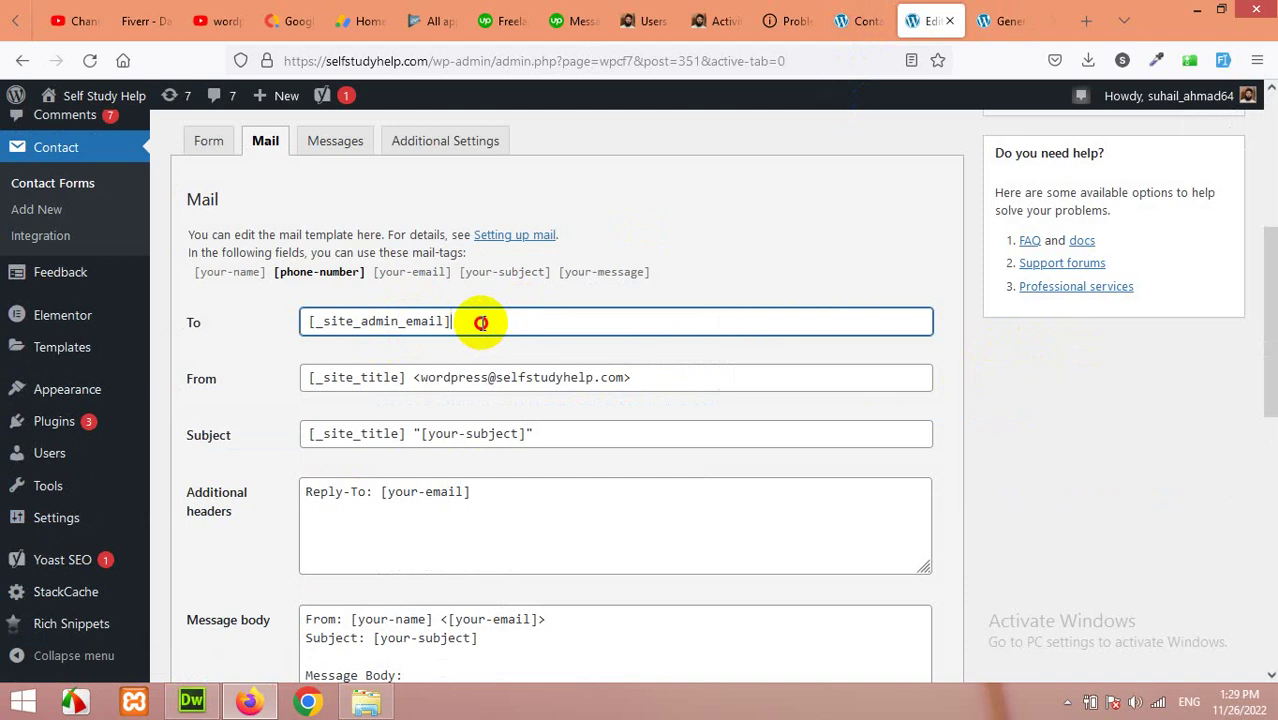
pyautogui.moveTo(481, 322); pyautogui.dragTo(303, 322)
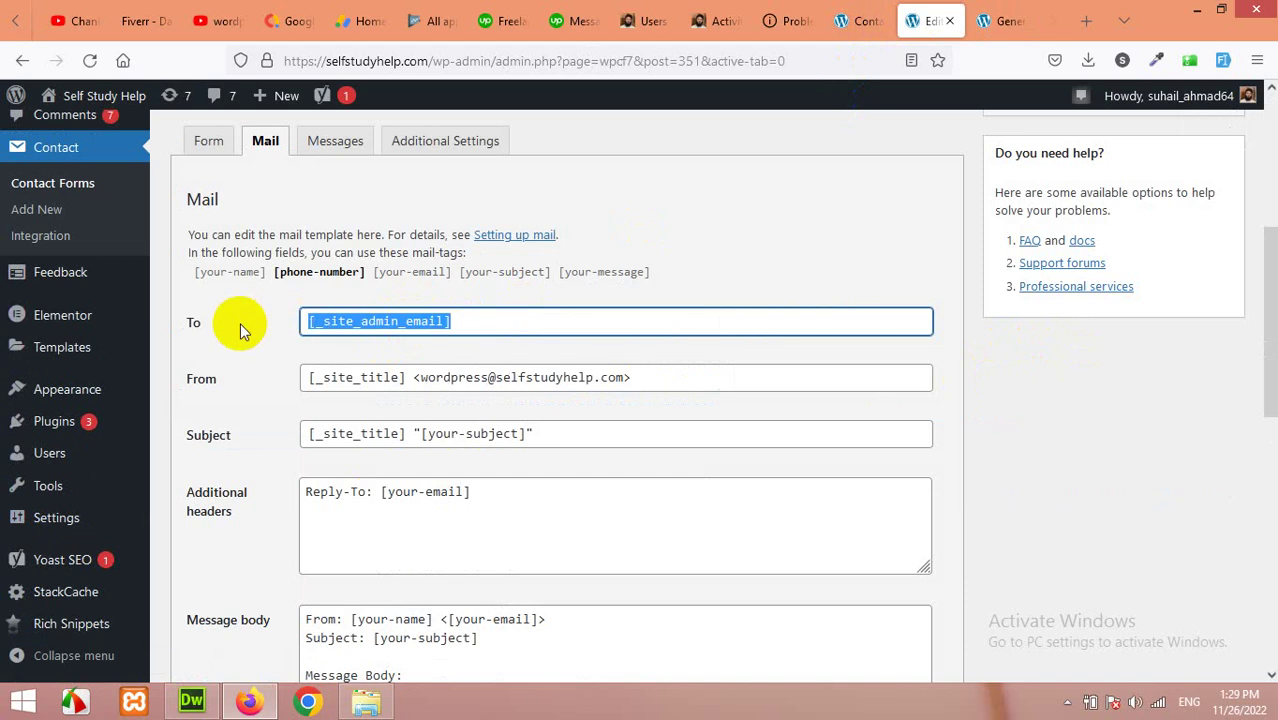
pyautogui.press('BackSpace')
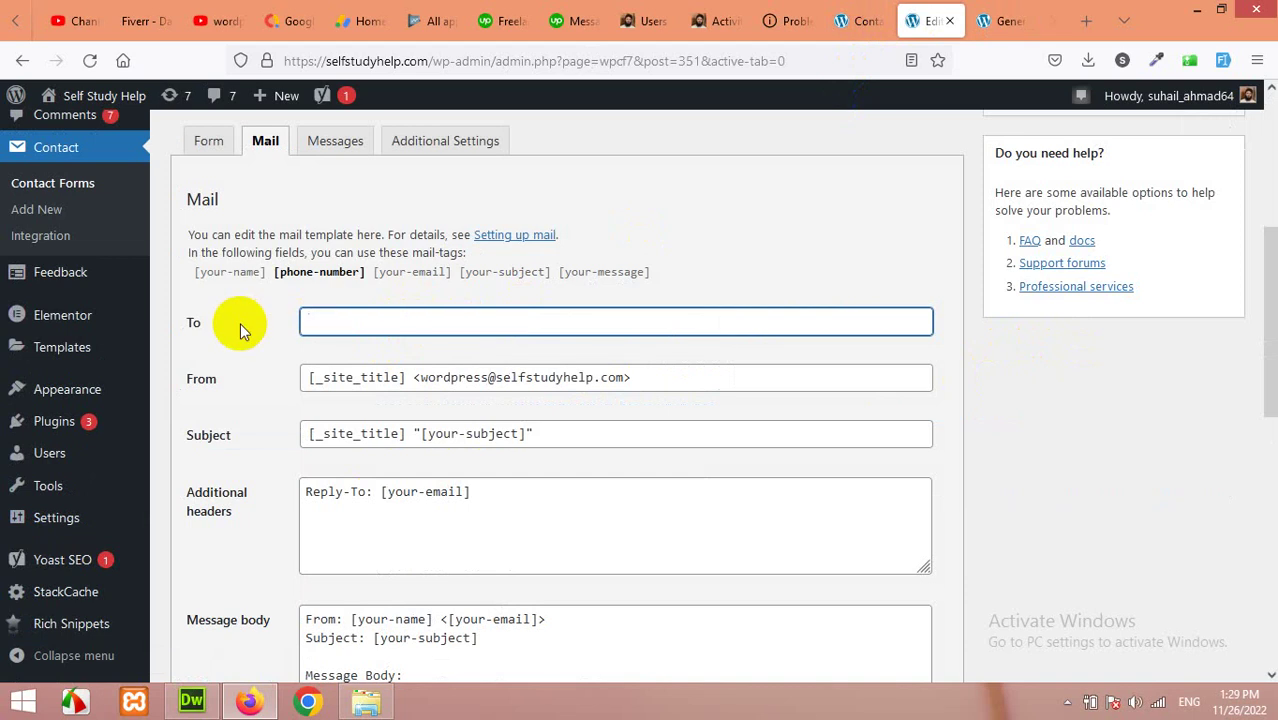
pyautogui.write('abc@xyz.com')
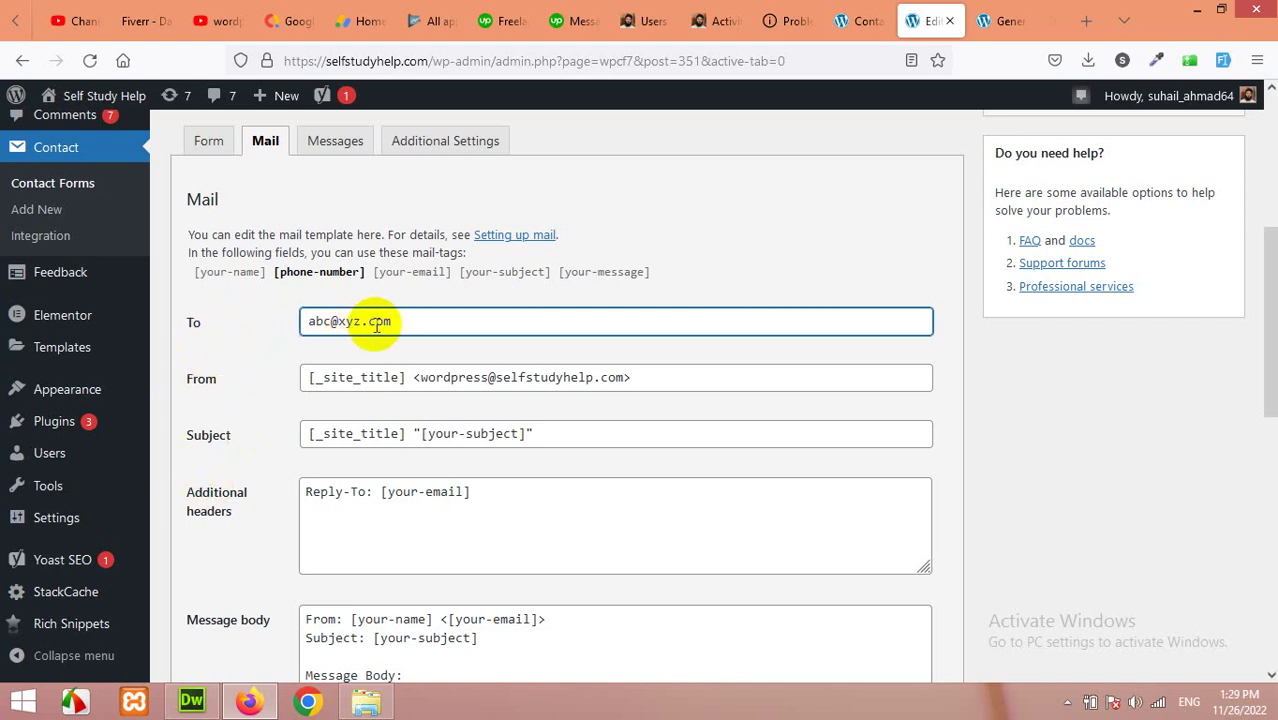
pyautogui.moveTo(399, 320); pyautogui.dragTo(298, 325)
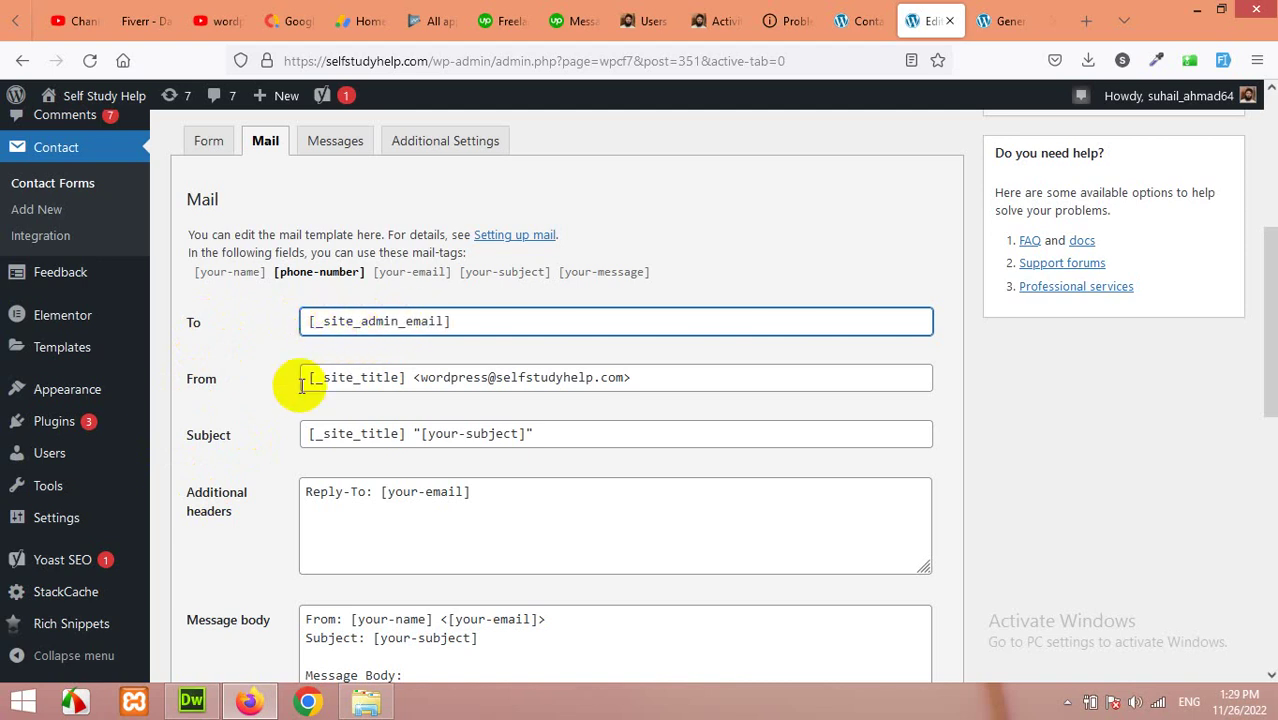
# Step: Examine the From sender and the Reply-To header in the form's mail settings
pyautogui.scroll(-1, 276, 405)
pyautogui.scroll(2, 265, 381)
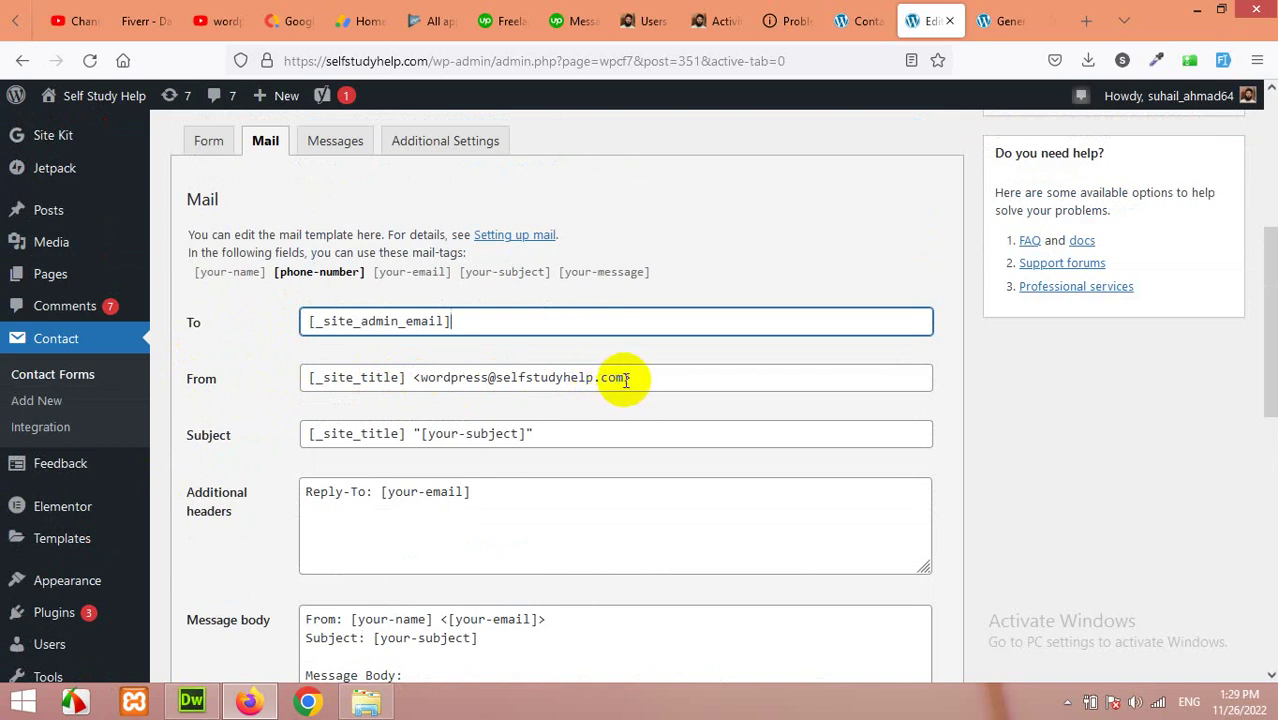
pyautogui.moveTo(627, 378); pyautogui.dragTo(318, 376)
pyautogui.click(403, 379)
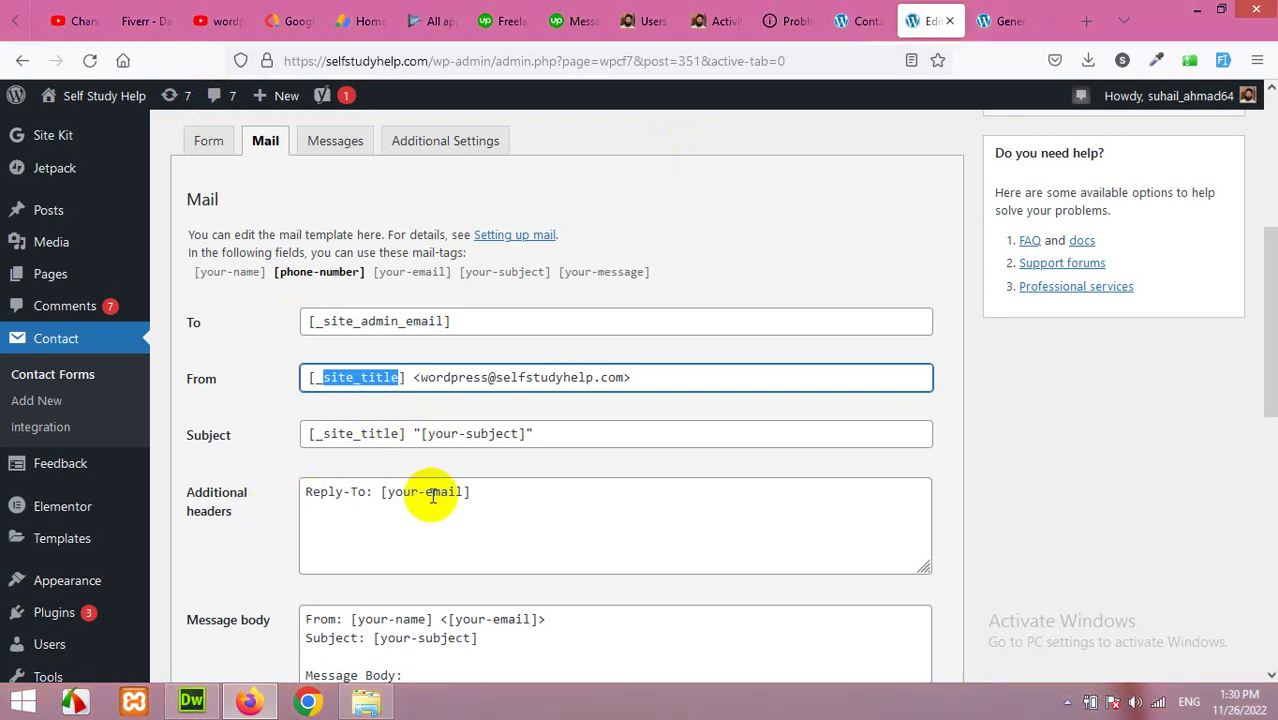
pyautogui.moveTo(465, 492); pyautogui.dragTo(387, 492)
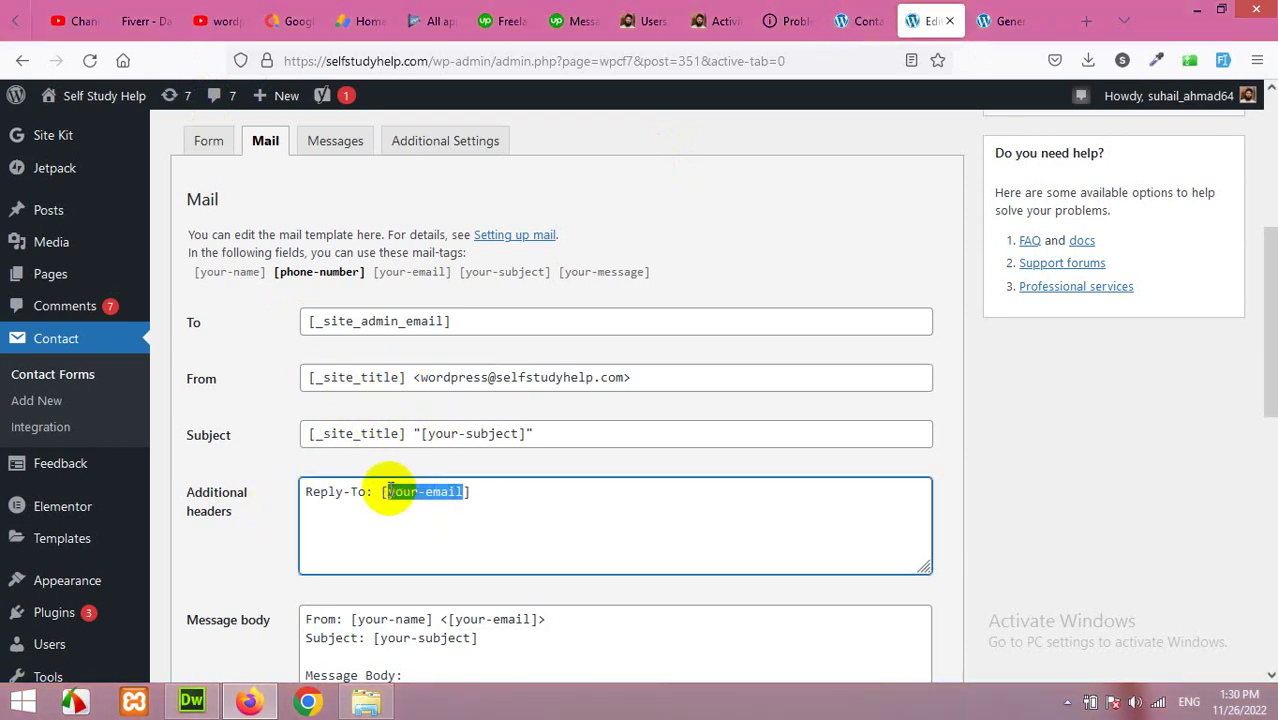
# Step: Look at the General Settings page again and return to the contact form's form template
pyautogui.click(860, 22)
pyautogui.click(995, 20)
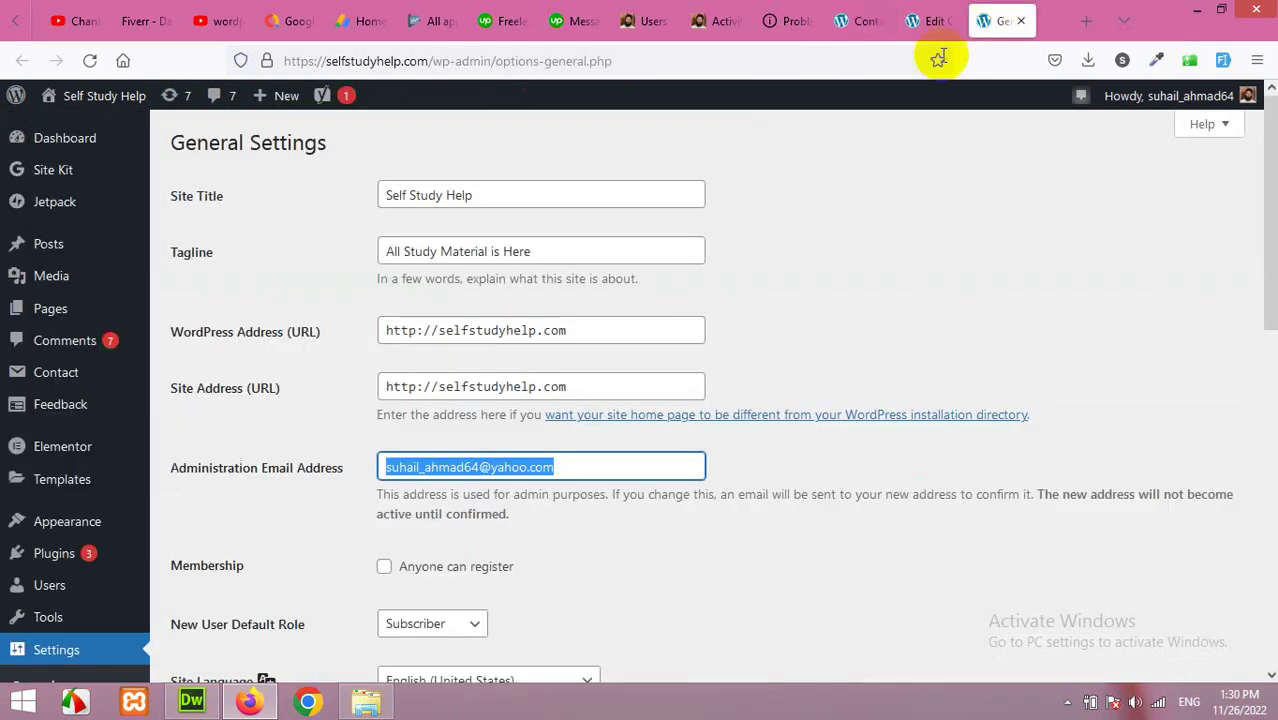
pyautogui.click(907, 20)
pyautogui.scroll(3, 371, 243)
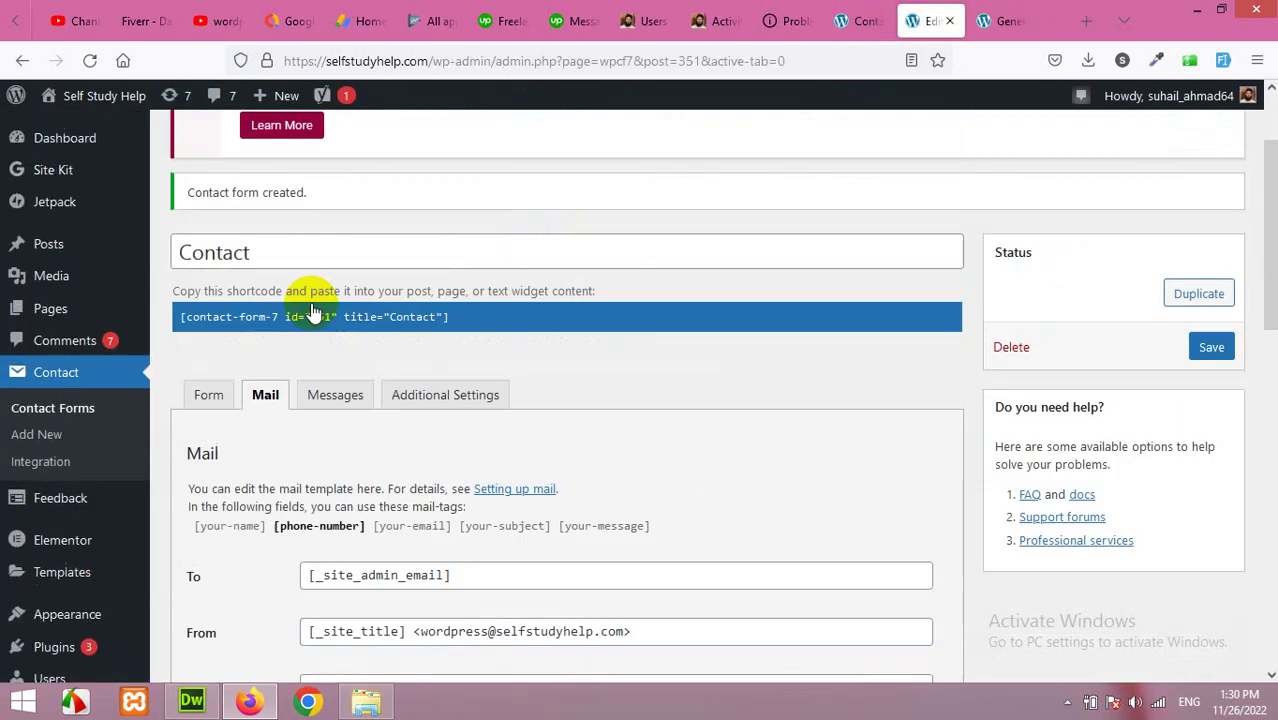
pyautogui.scroll(-2, 200, 428)
pyautogui.click(208, 236)
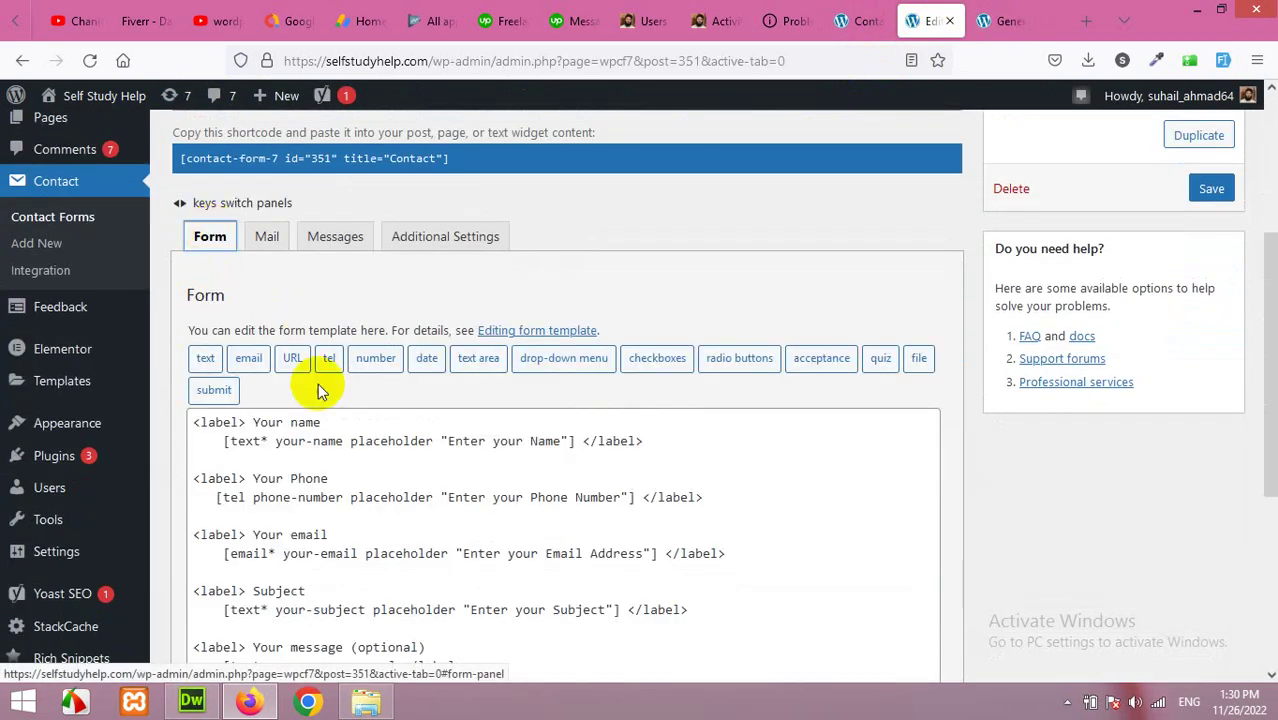
# Step: Compare the your-email tag in the form template with its use in the mail settings' Reply-To header and message body
pyautogui.scroll(-1, 285, 484)
pyautogui.scroll(-2, 285, 484)
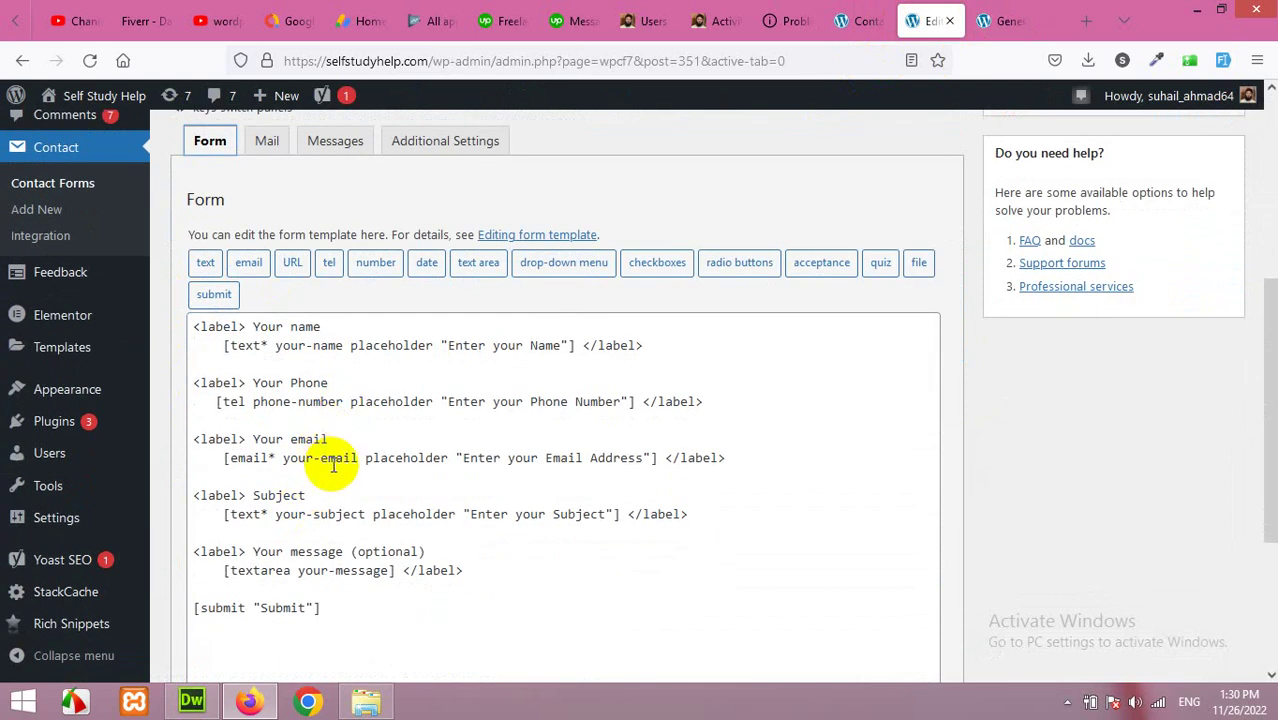
pyautogui.moveTo(359, 458); pyautogui.dragTo(281, 458)
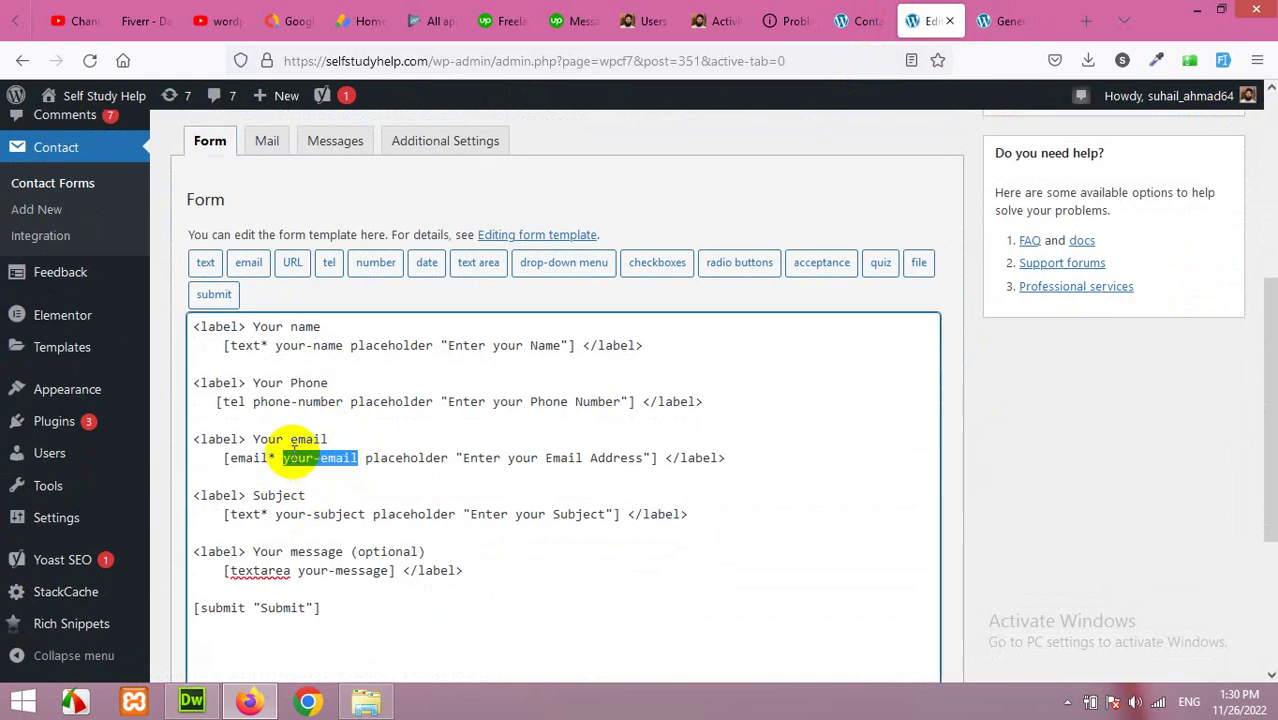
pyautogui.click(266, 141)
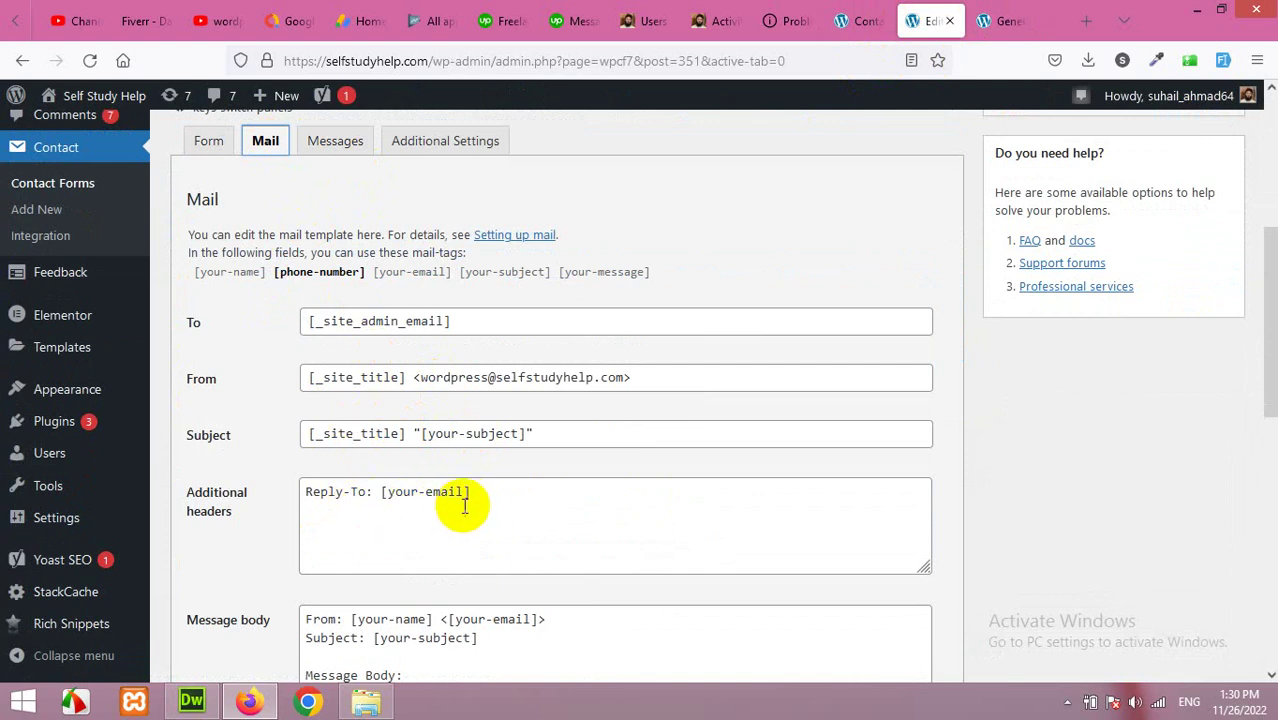
pyautogui.scroll(-2, 465, 497)
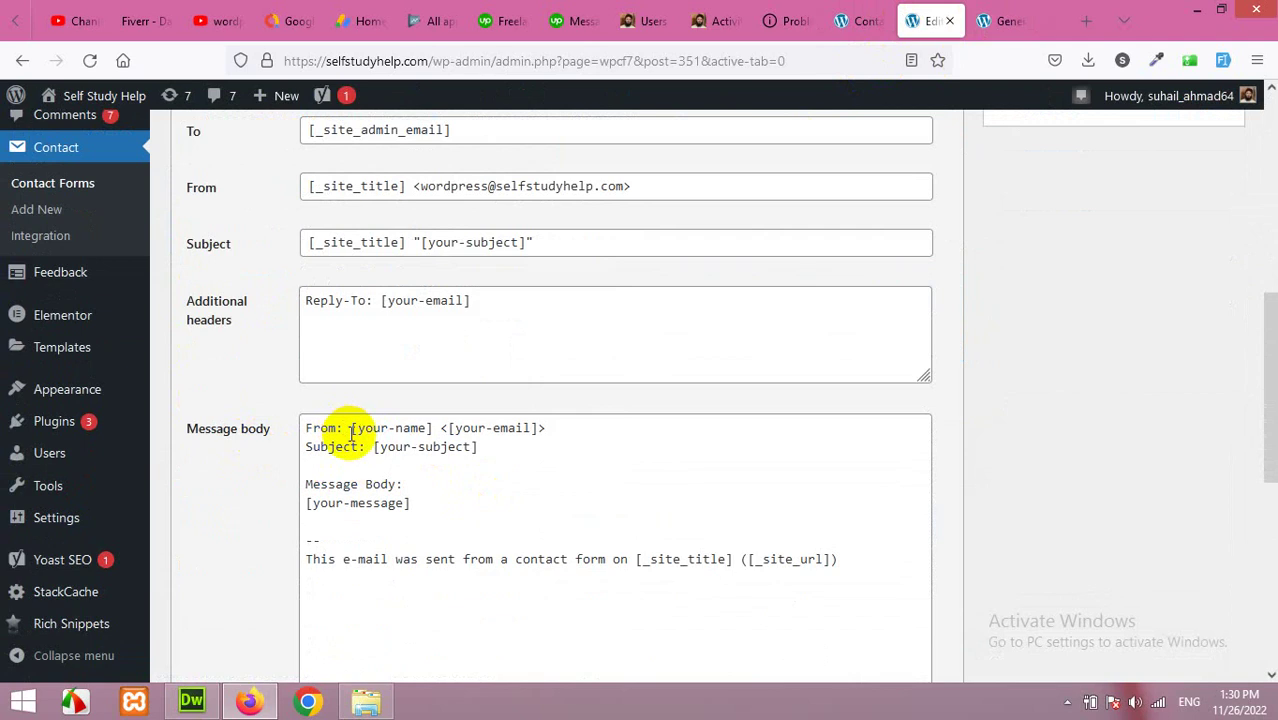
pyautogui.moveTo(351, 432); pyautogui.dragTo(505, 430)
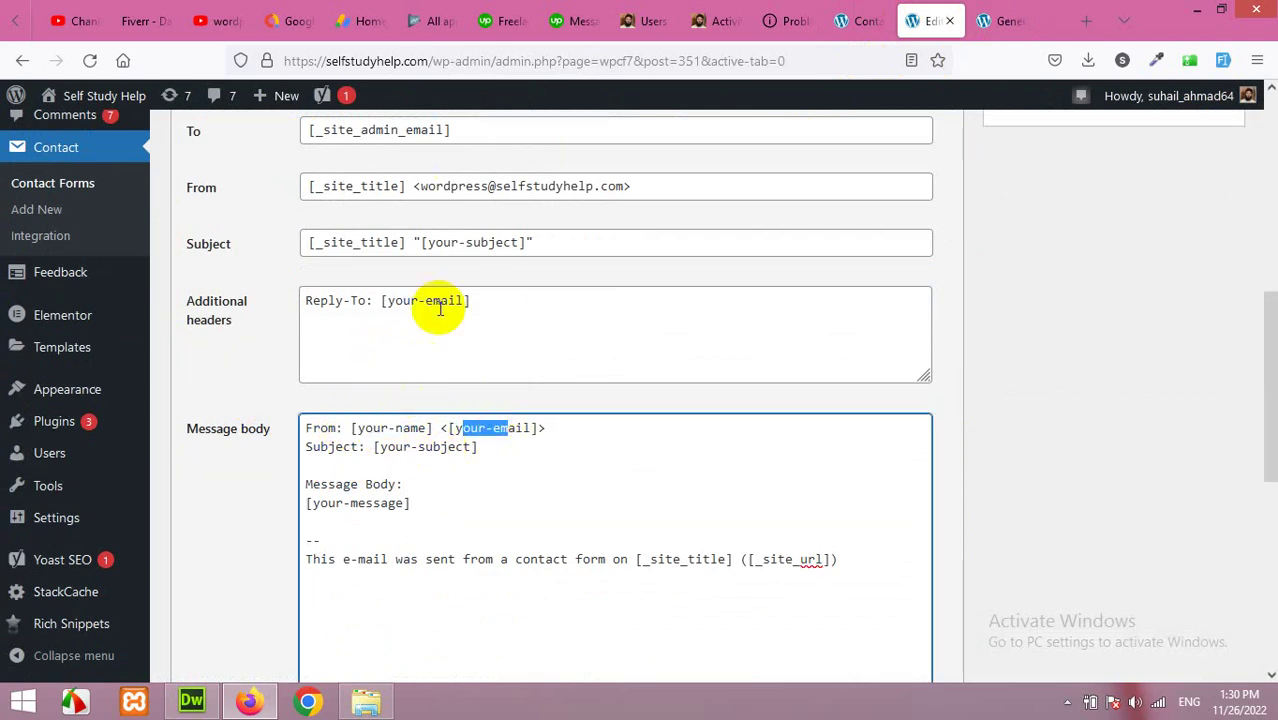
pyautogui.scroll(2, 442, 300)
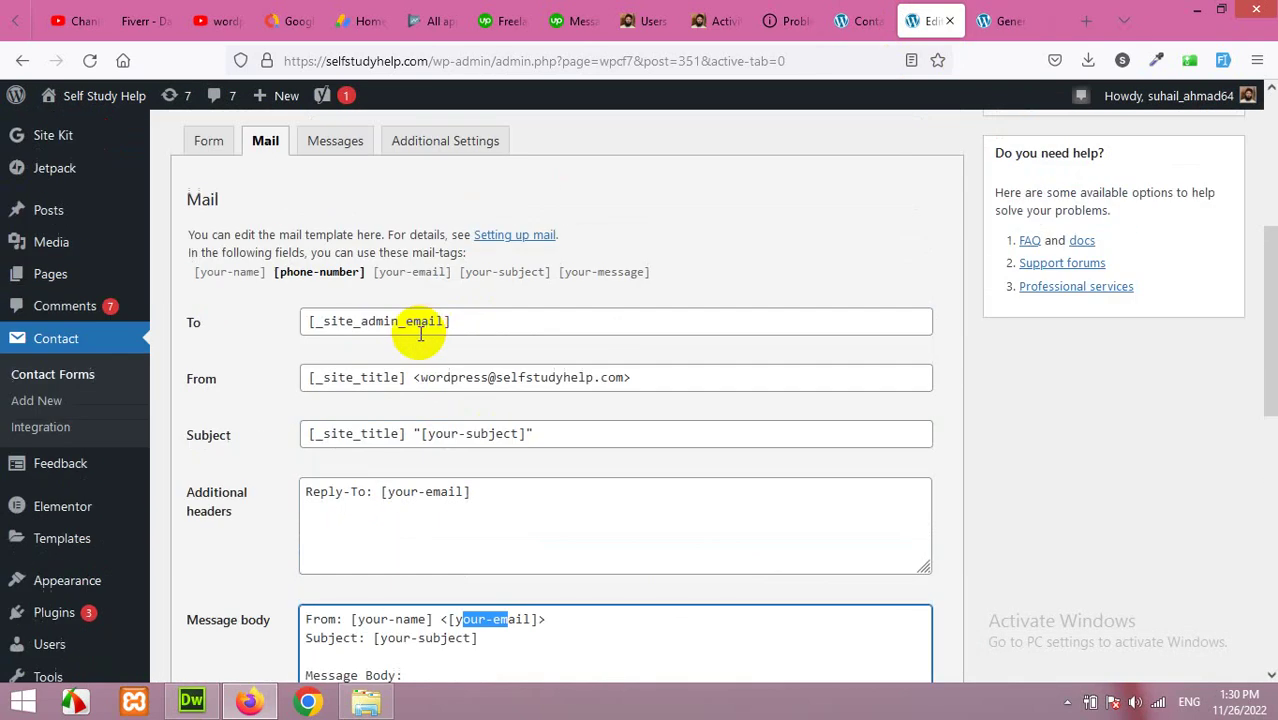
# Step: Copy the [phone-number] mail-tag and add the line "Phone: [phone-number]" below the subject line in the message body
pyautogui.click(341, 281)
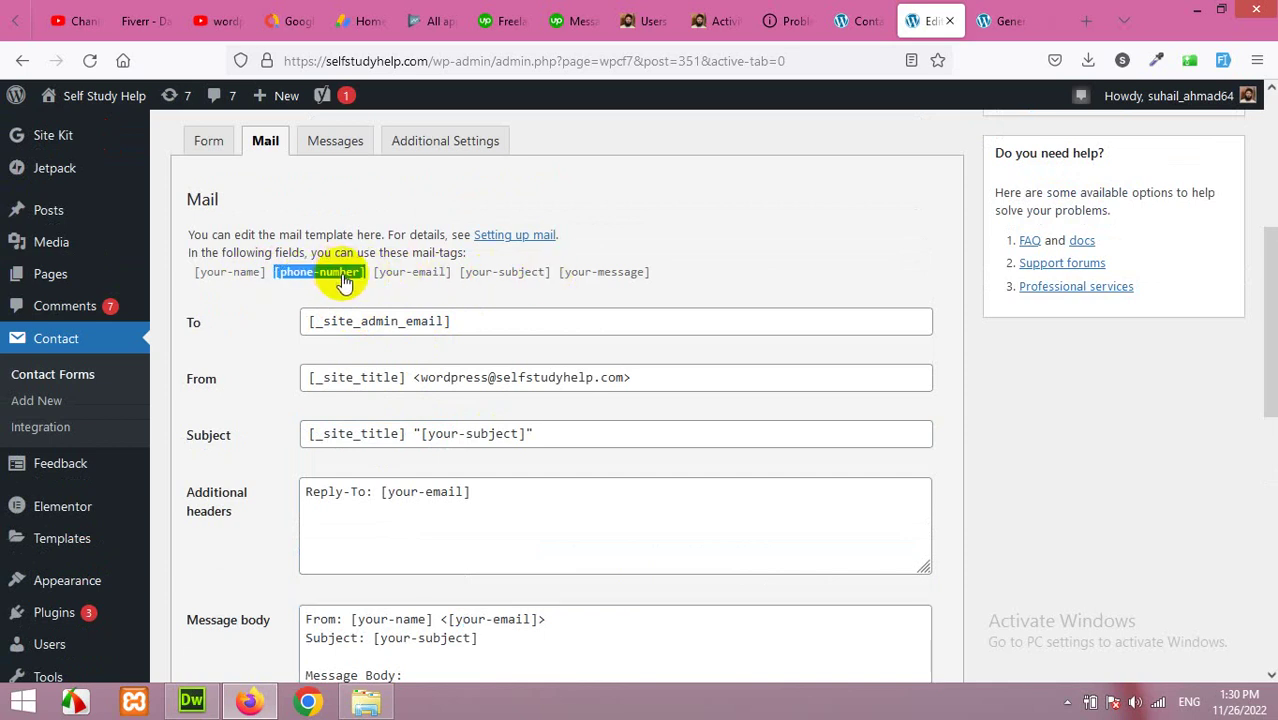
pyautogui.rightClick(343, 283)
pyautogui.click(371, 286)
pyautogui.scroll(-3, 375, 435)
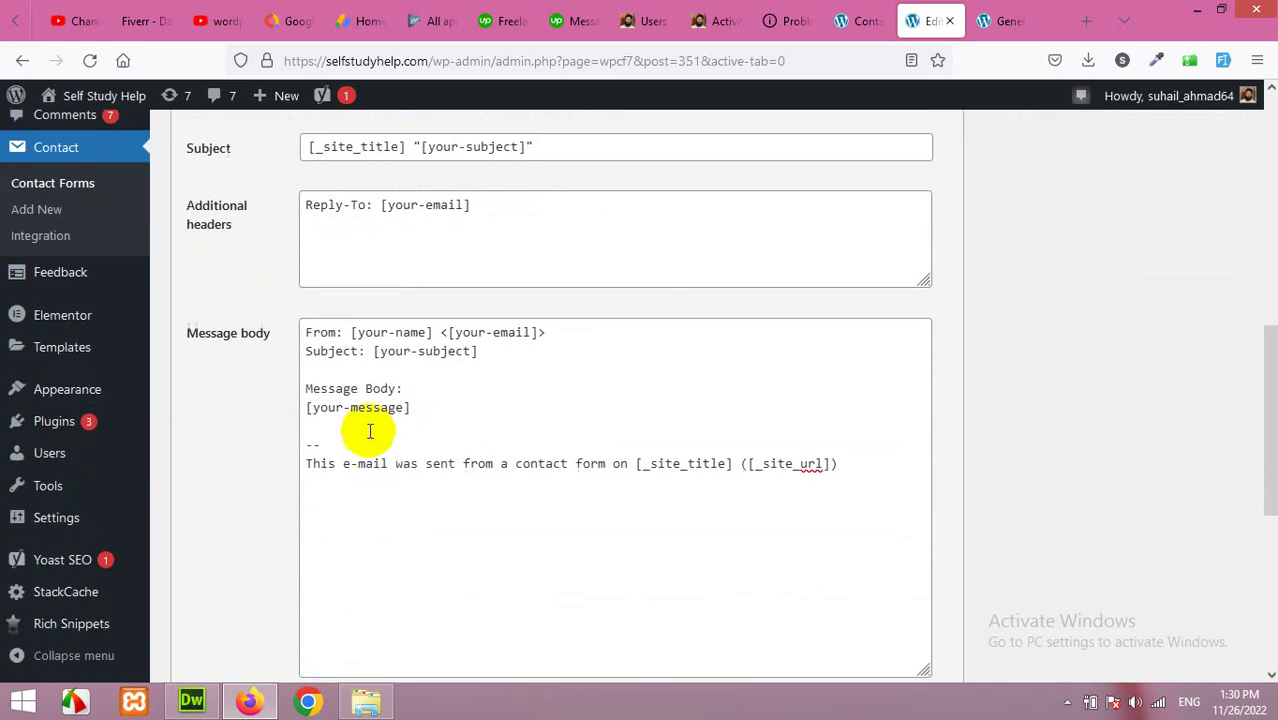
pyautogui.click(489, 353)
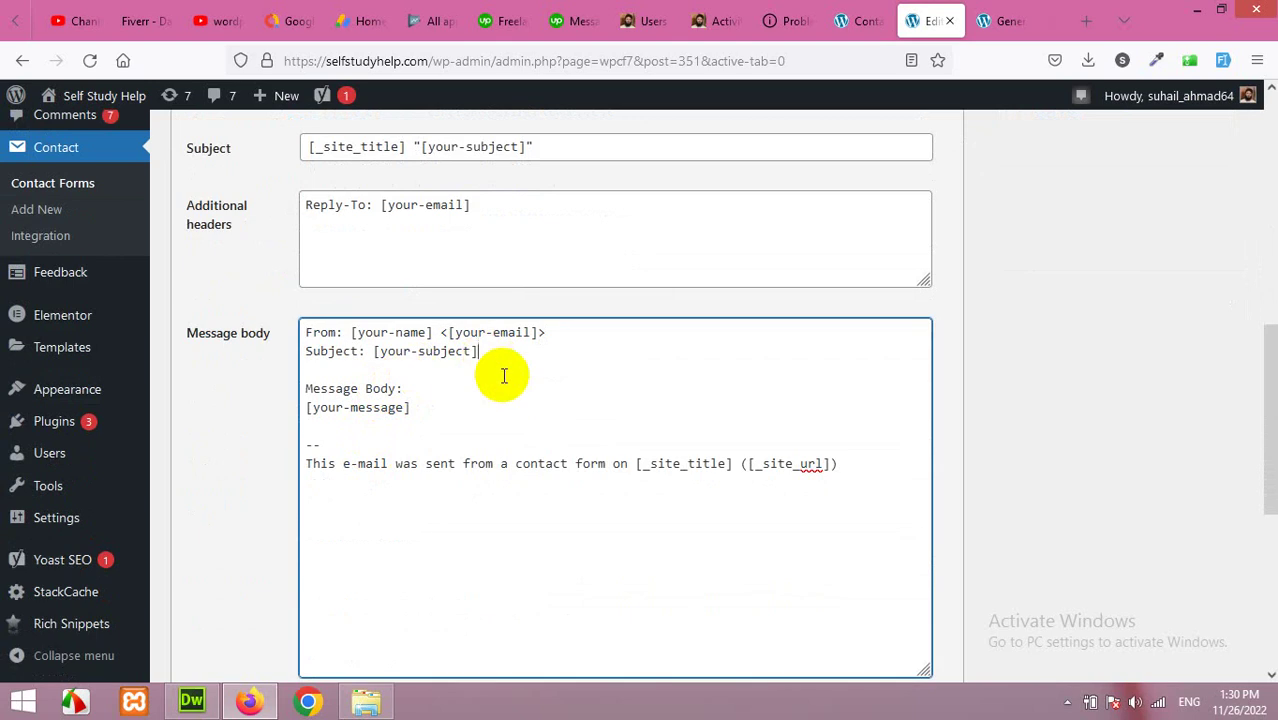
pyautogui.press('Return')
pyautogui.press('Return')
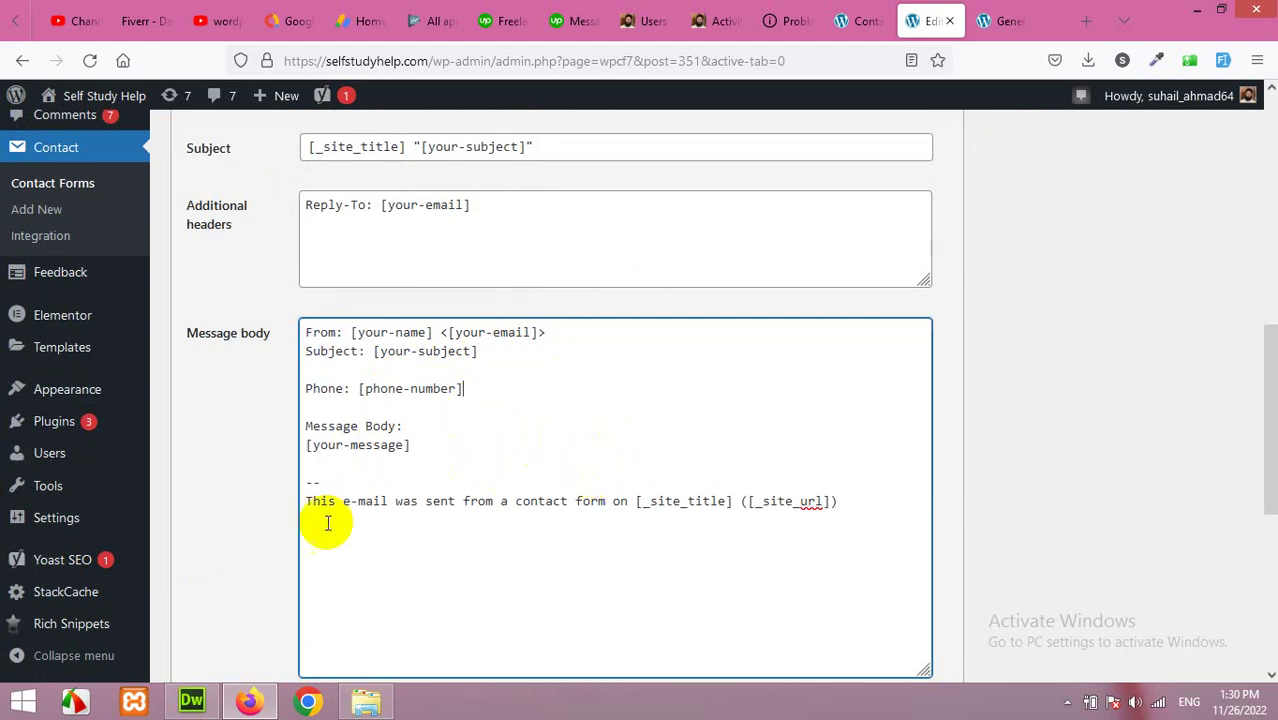
# Step: Review the closing line of the message body and the rest of the form's mail settings
pyautogui.moveTo(305, 505); pyautogui.dragTo(427, 505)
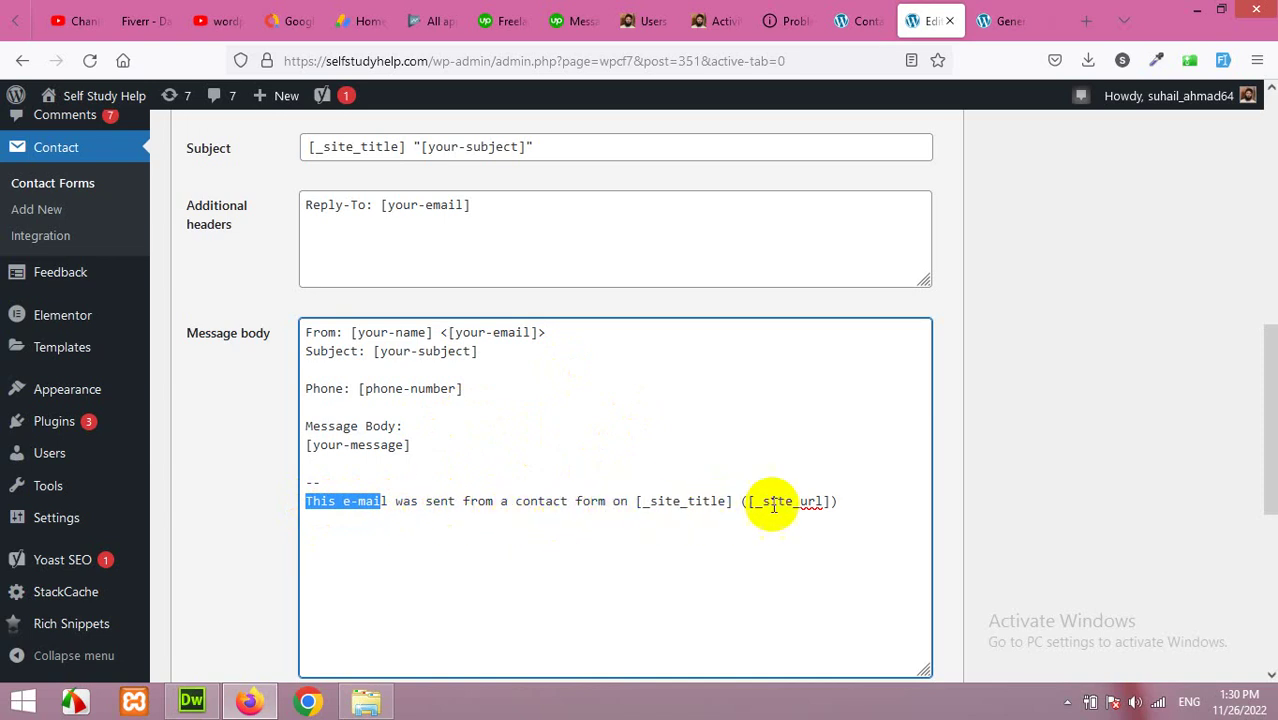
pyautogui.click(842, 500)
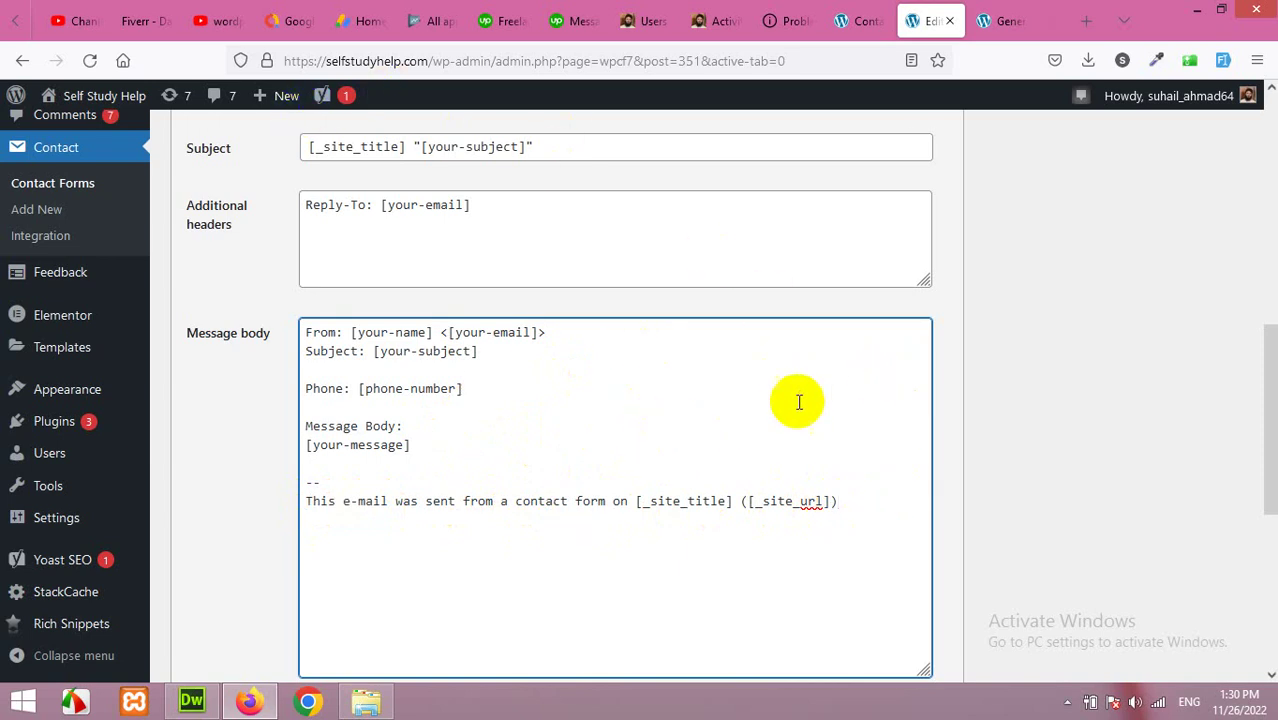
pyautogui.scroll(1, 926, 430)
pyautogui.scroll(6, 926, 430)
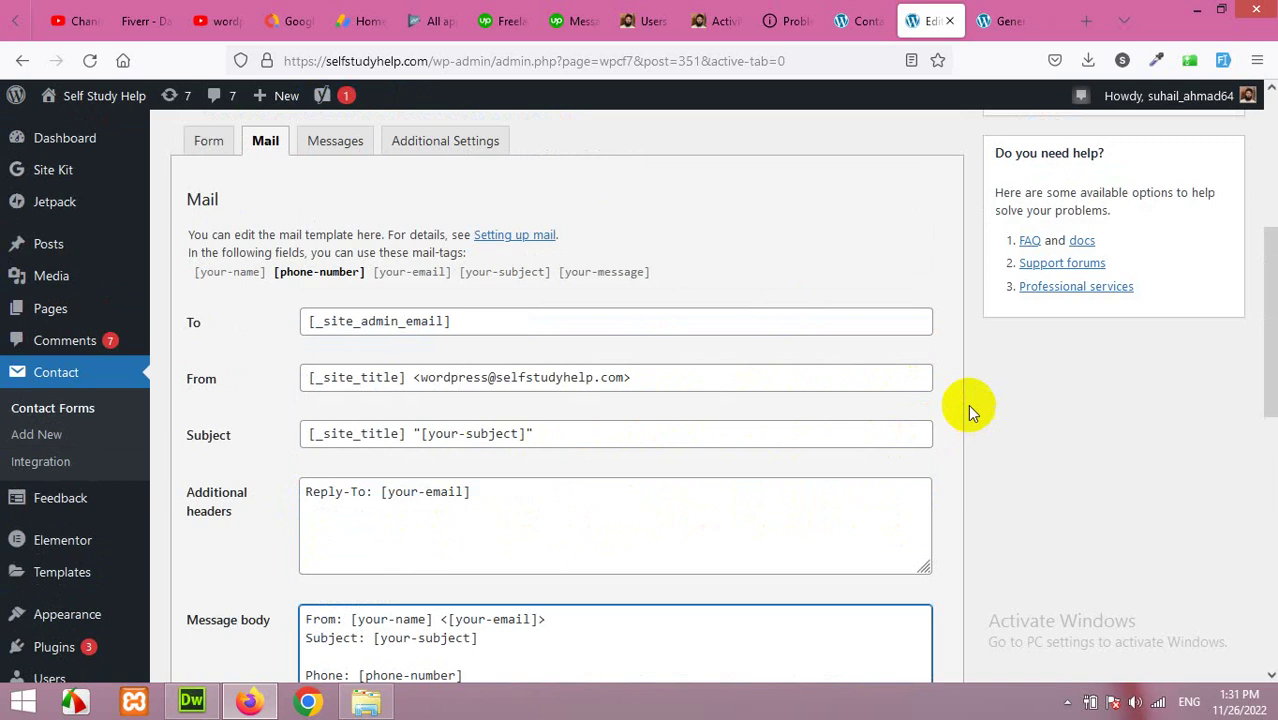
pyautogui.scroll(2, 961, 419)
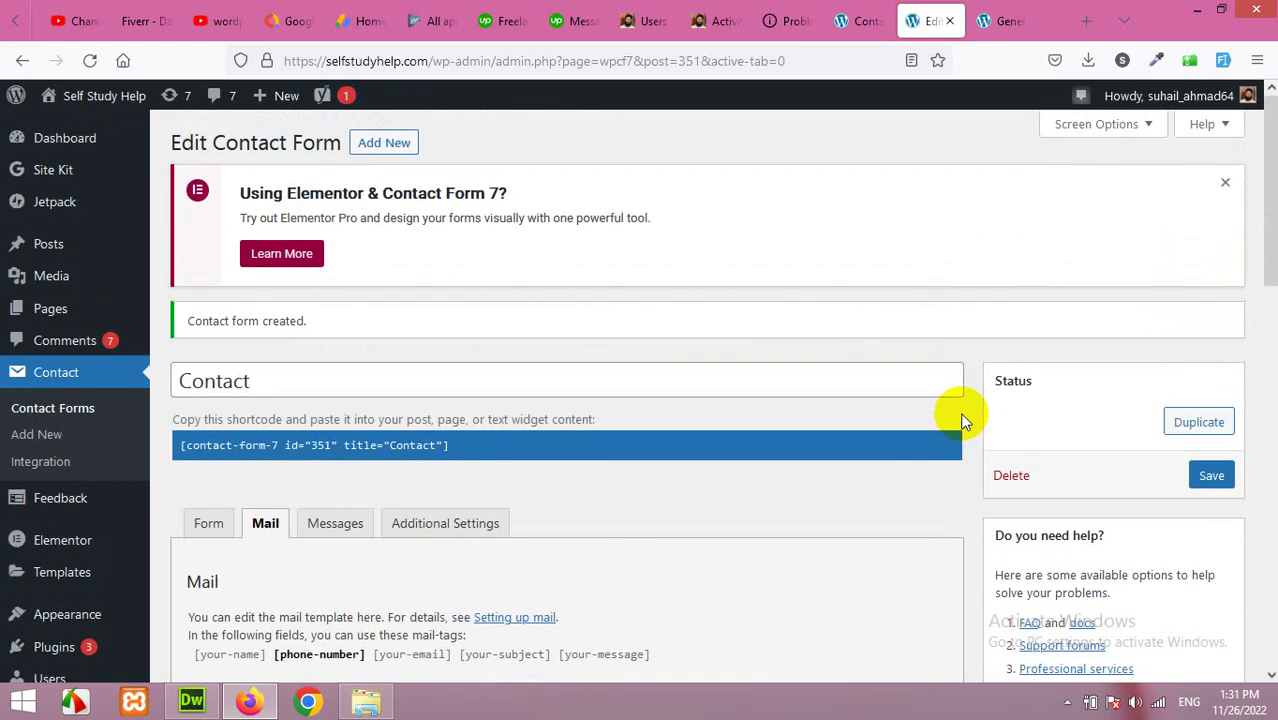
pyautogui.scroll(-5, 960, 460)
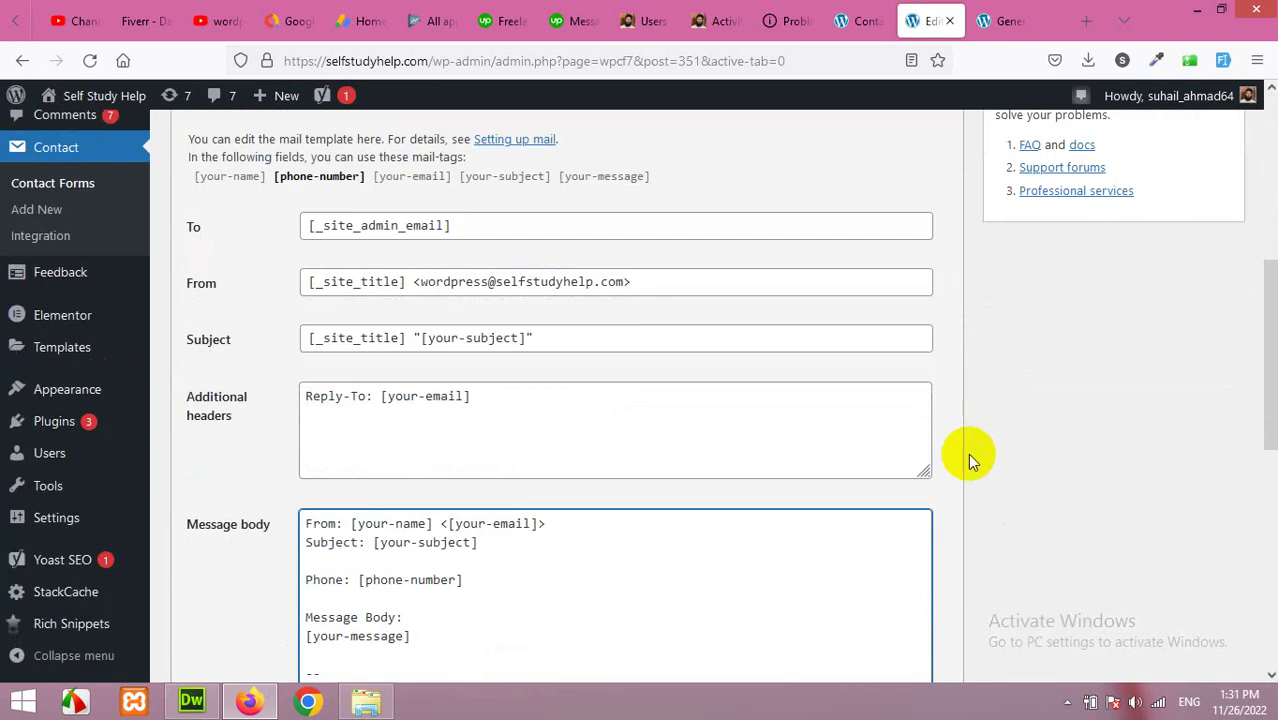
pyautogui.scroll(5, 1036, 465)
# Step: Save the contact form and copy its shortcode
pyautogui.click(1211, 475)
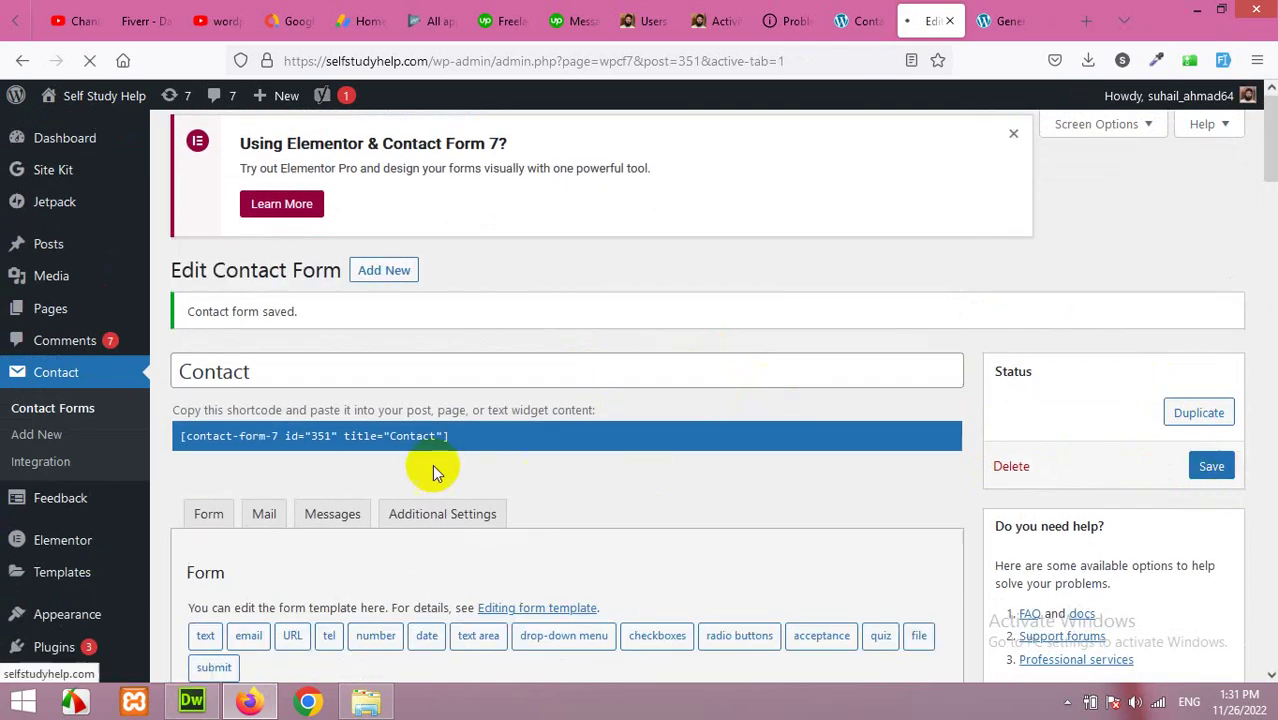
pyautogui.click(220, 447)
pyautogui.rightClick(224, 447)
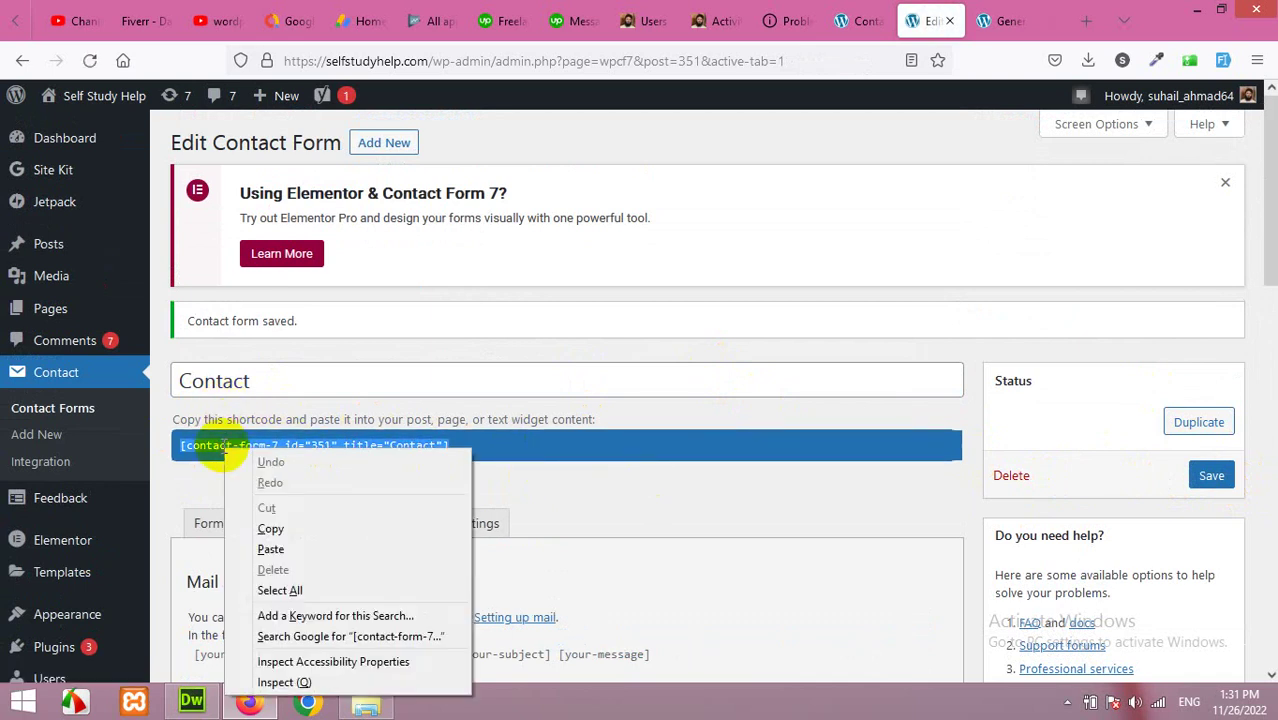
pyautogui.click(266, 526)
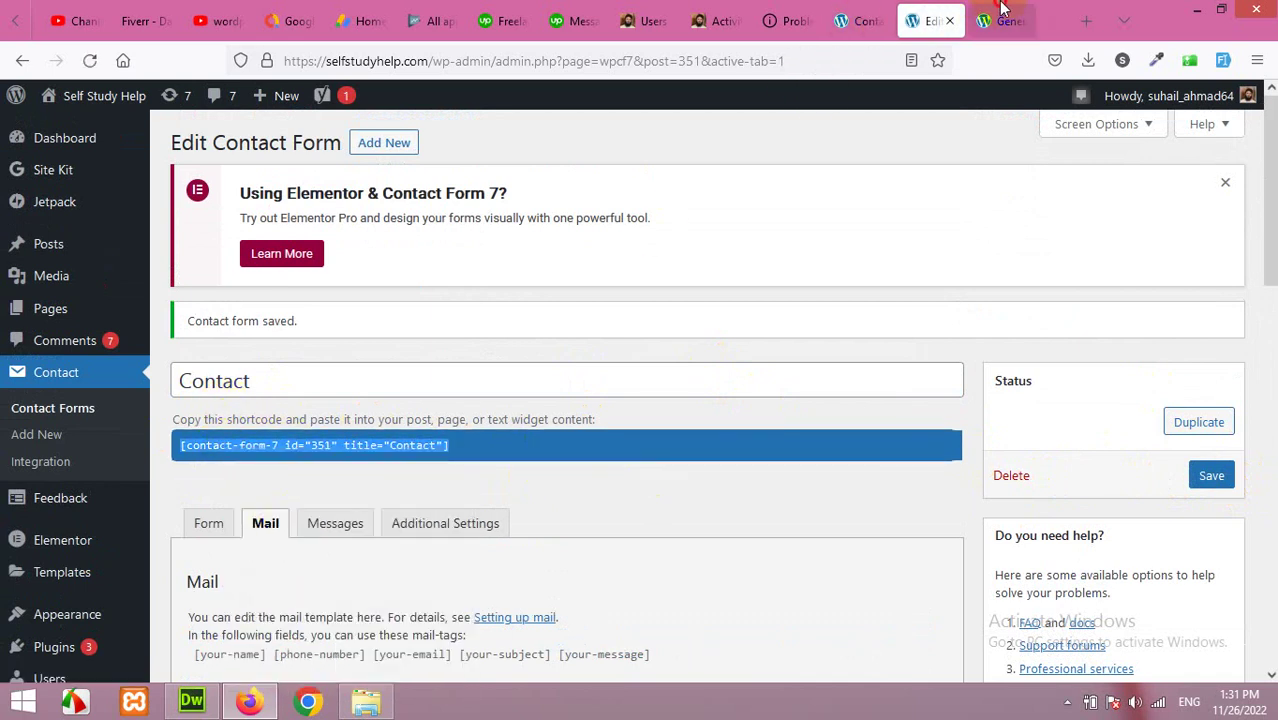
# Step: Go to the site's Contact Us page and open its edit screen in a new browser tab
pyautogui.click(995, 20)
pyautogui.click(880, 8)
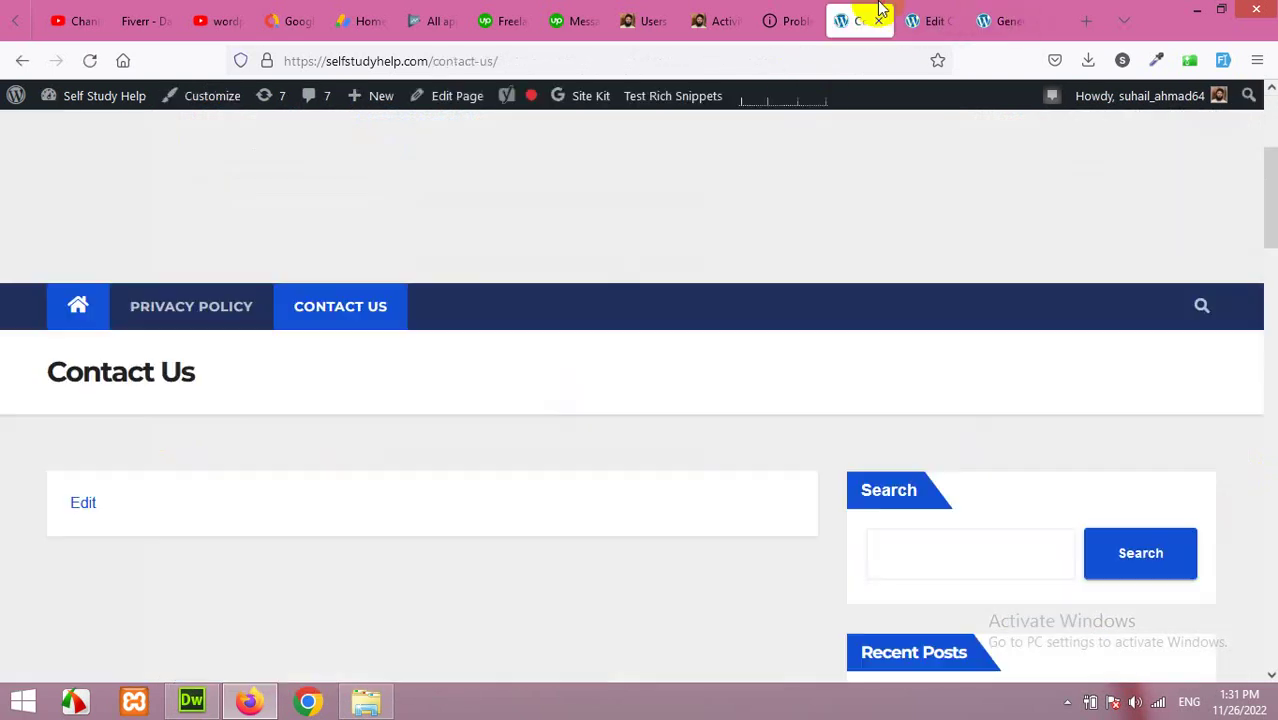
pyautogui.rightClick(88, 504)
pyautogui.click(166, 292)
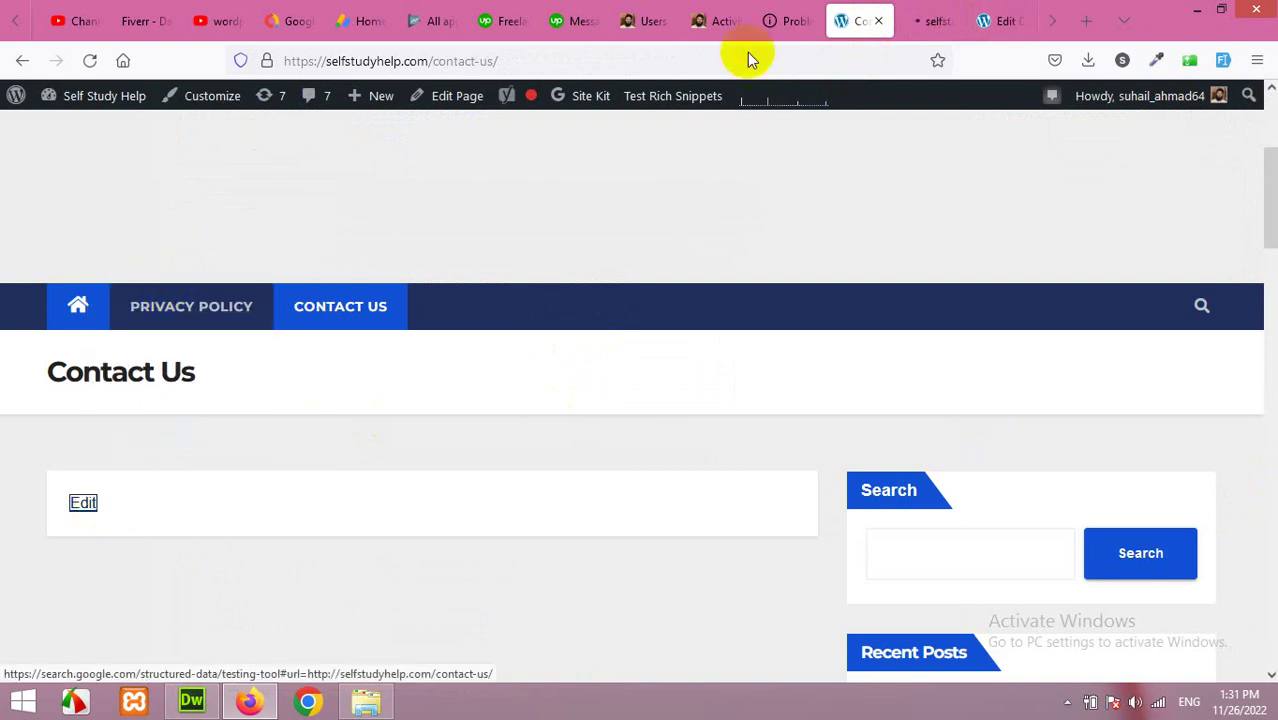
pyautogui.click(930, 20)
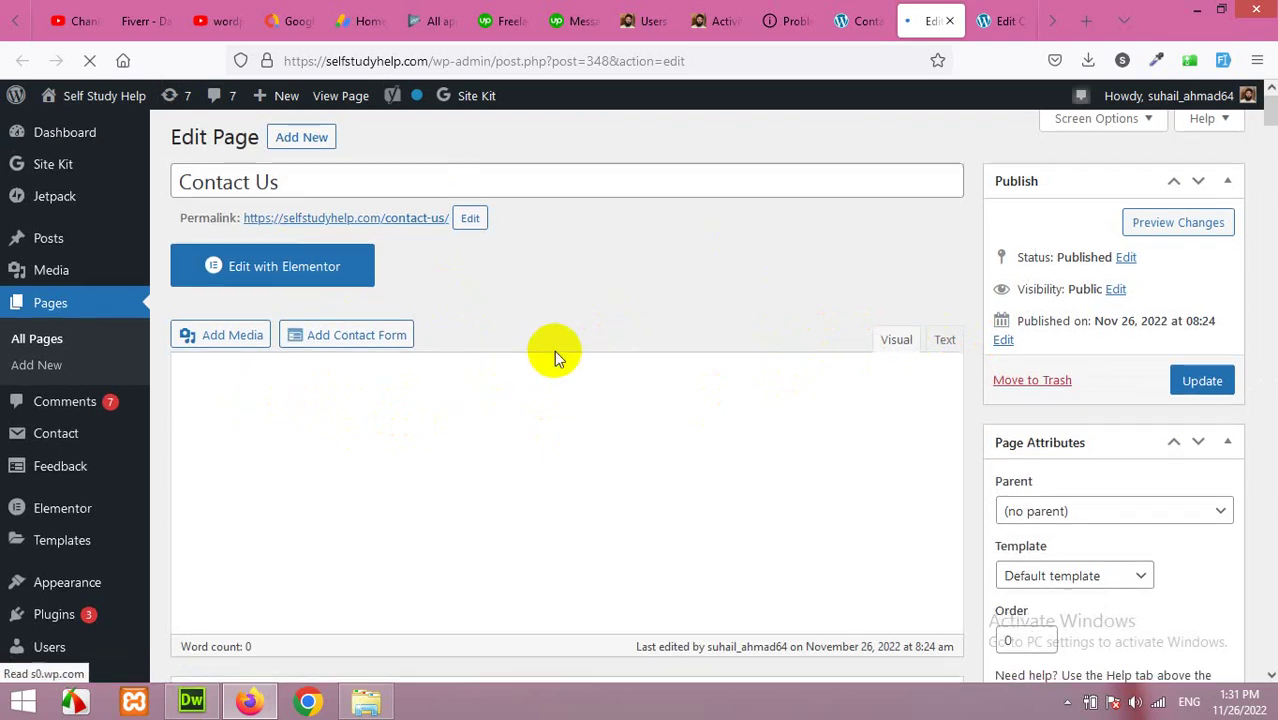
# Step: Try inserting a form into the Contact Us page content with Add Contact Form, and delete the inserted form
pyautogui.scroll(-2, 600, 340)
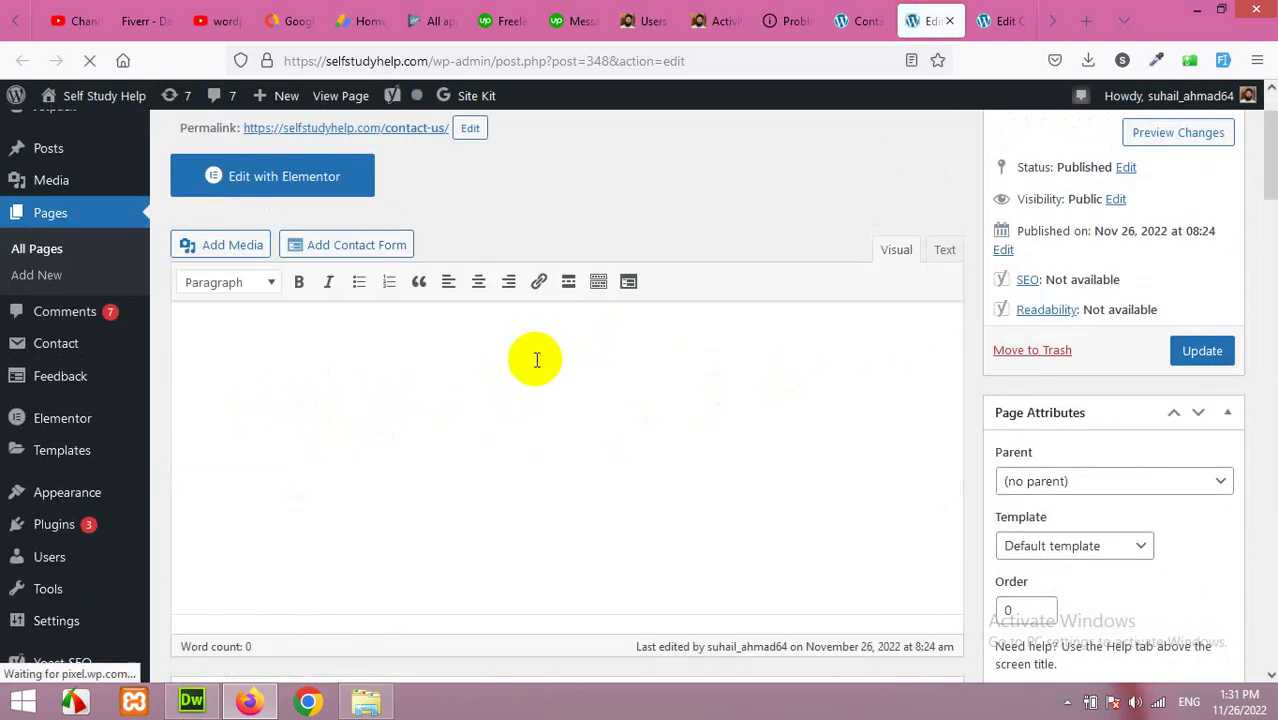
pyautogui.click(523, 352)
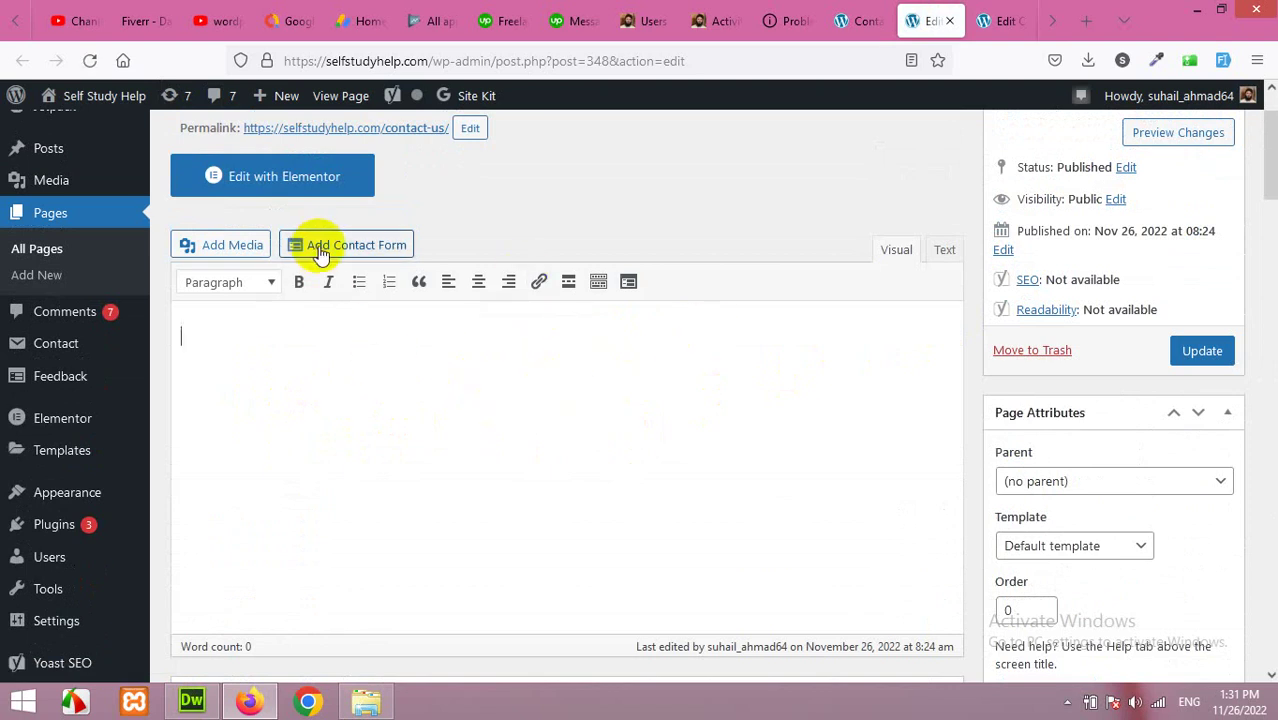
pyautogui.click(379, 255)
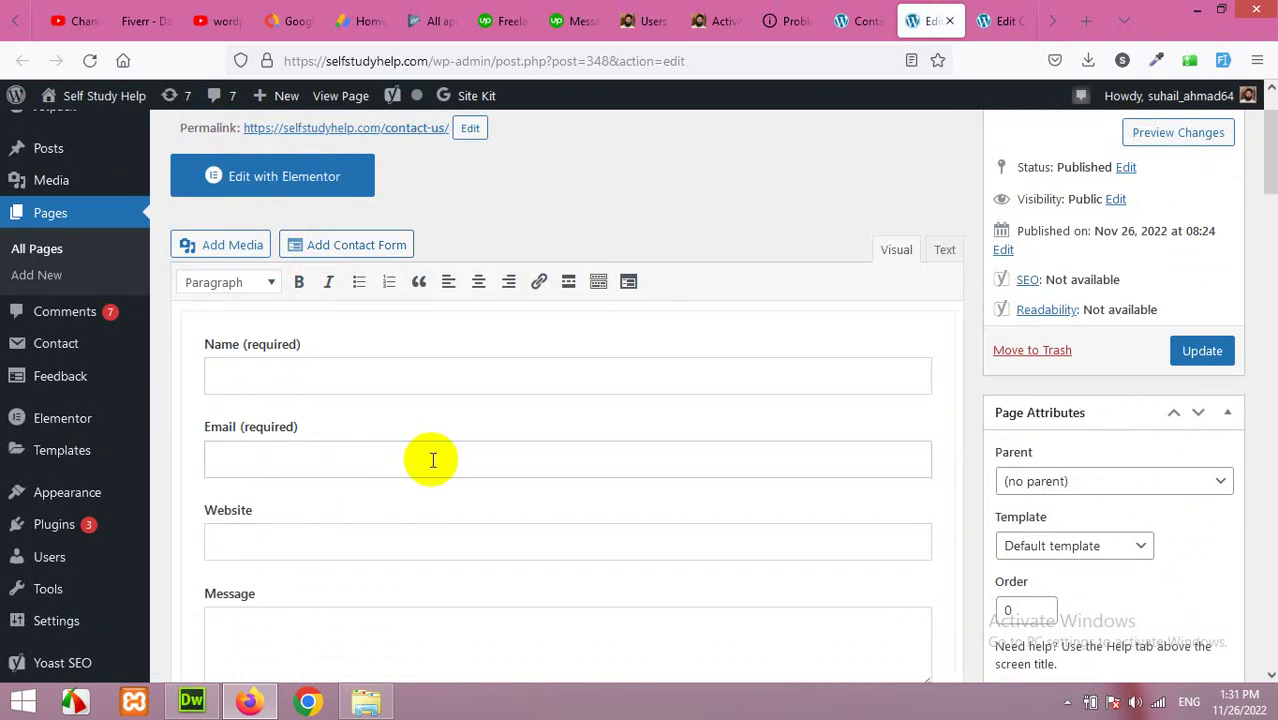
pyautogui.scroll(-2, 428, 456)
pyautogui.click(407, 404)
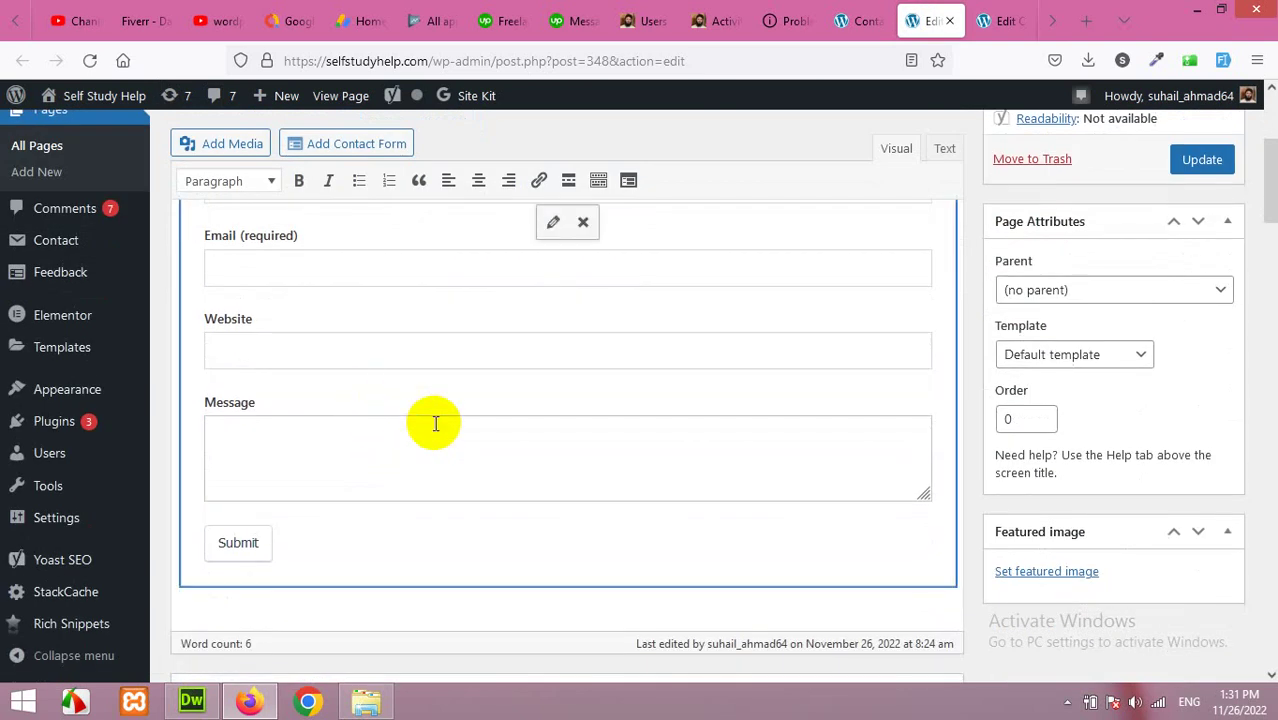
pyautogui.press('Delete')
# Step: Paste the shortcode [contact-form-7 id="351" title="Contact"] into the Contact Us page content and update the page
pyautogui.scroll(3, 271, 300)
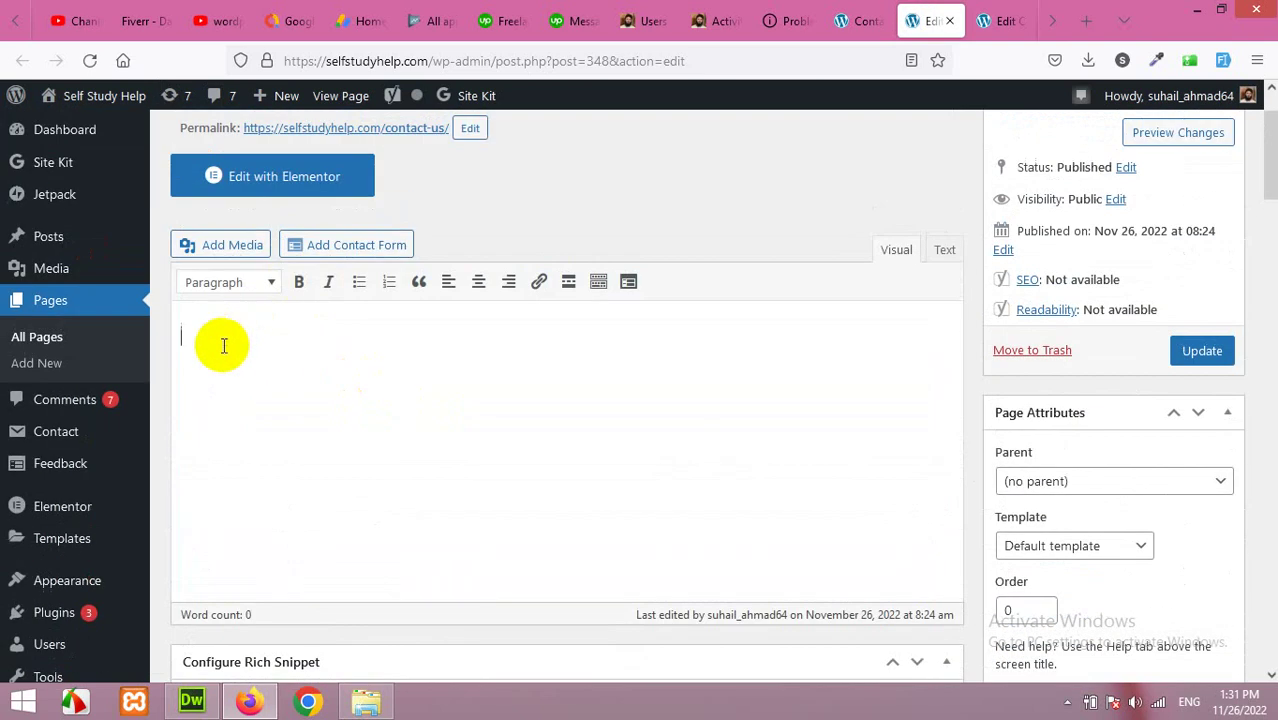
pyautogui.rightClick(250, 335)
pyautogui.click(295, 443)
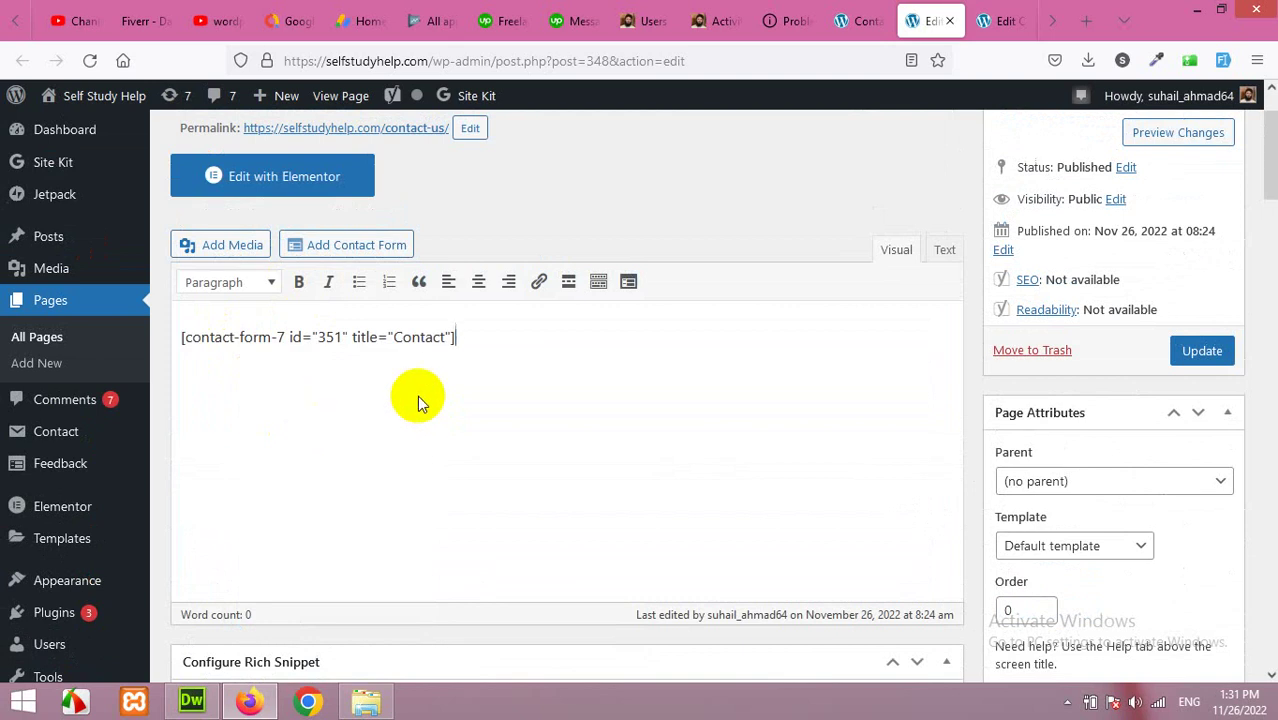
pyautogui.click(1201, 353)
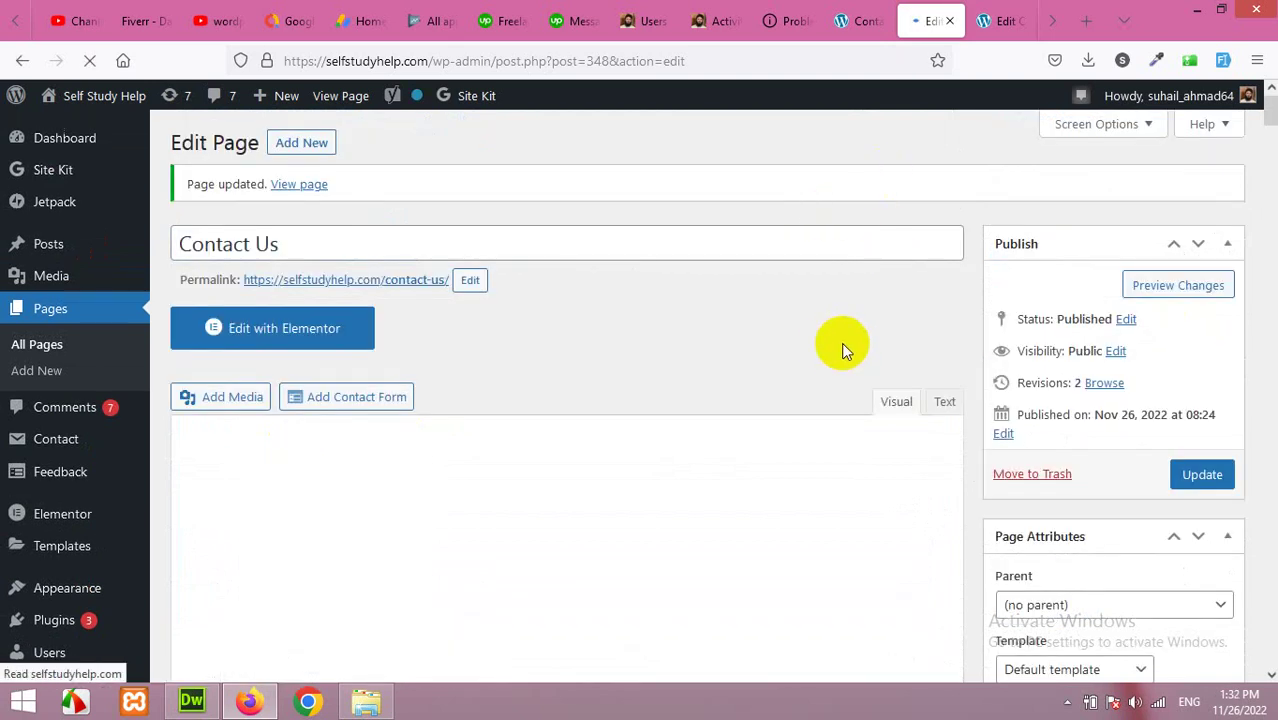
# Step: Reload the live Contact Us page and examine the contact form's fields, placeholders and Submit button
pyautogui.click(858, 20)
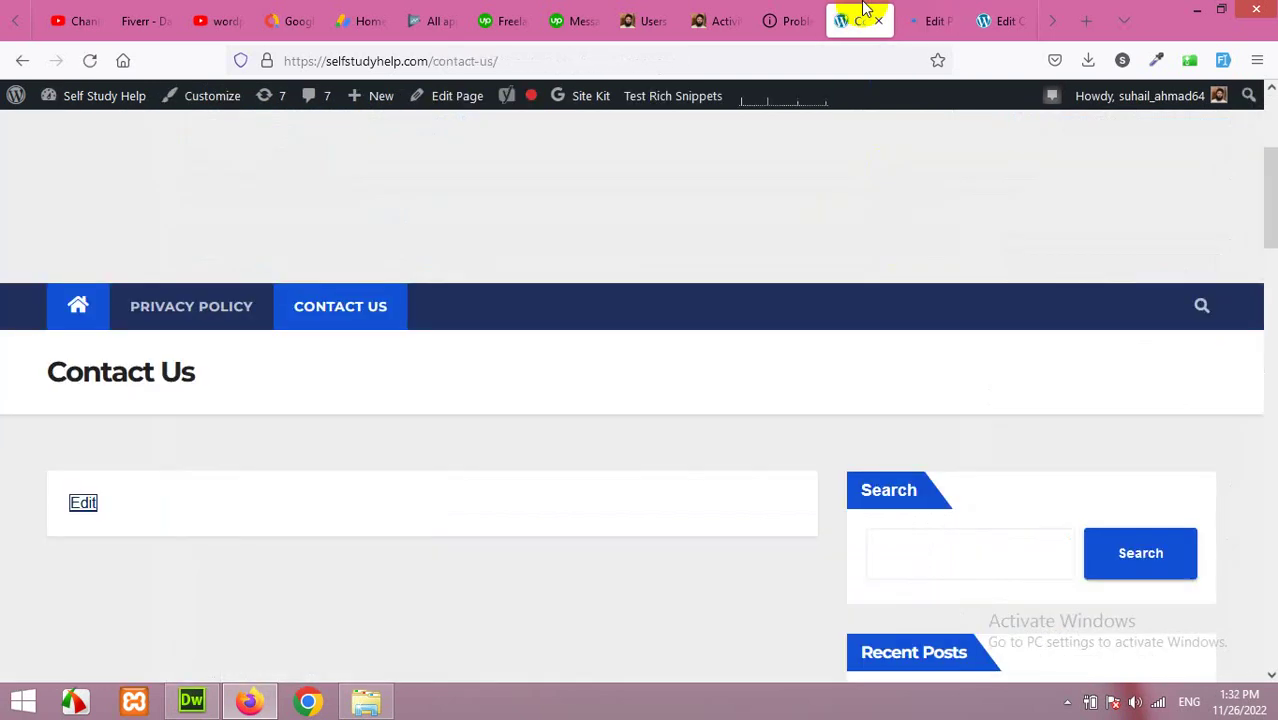
pyautogui.click(89, 60)
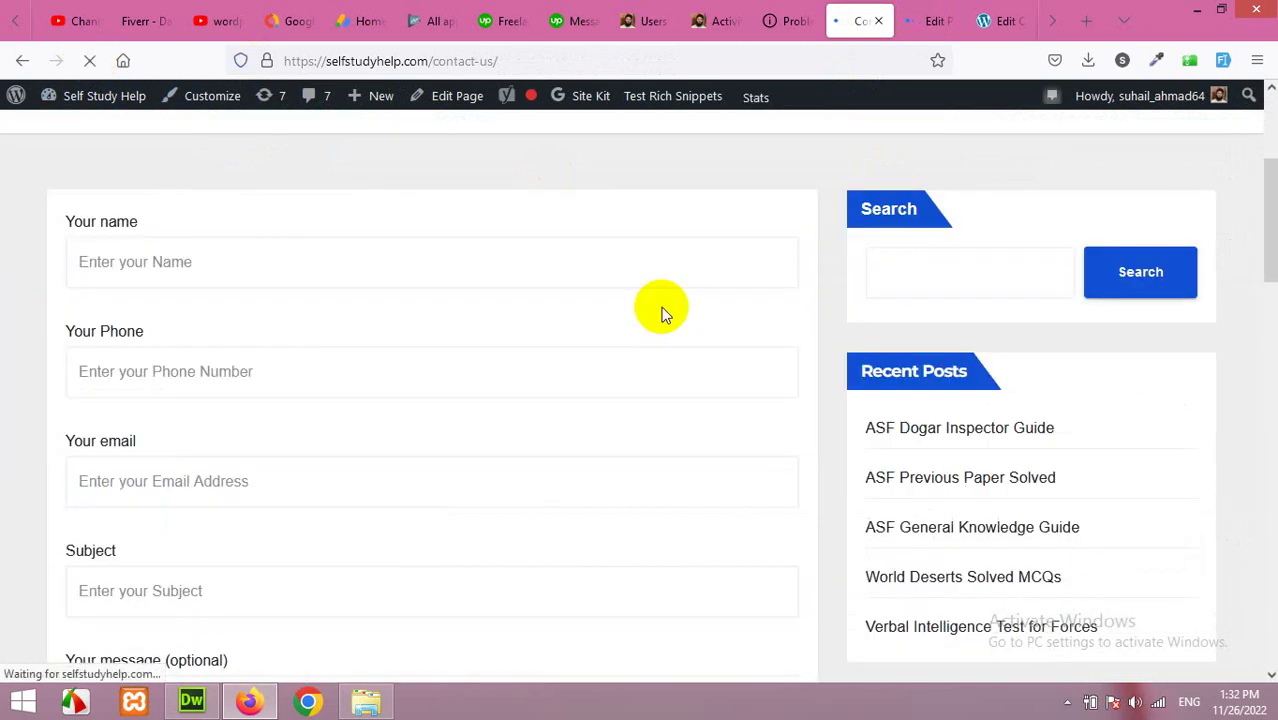
pyautogui.scroll(-3, 661, 307)
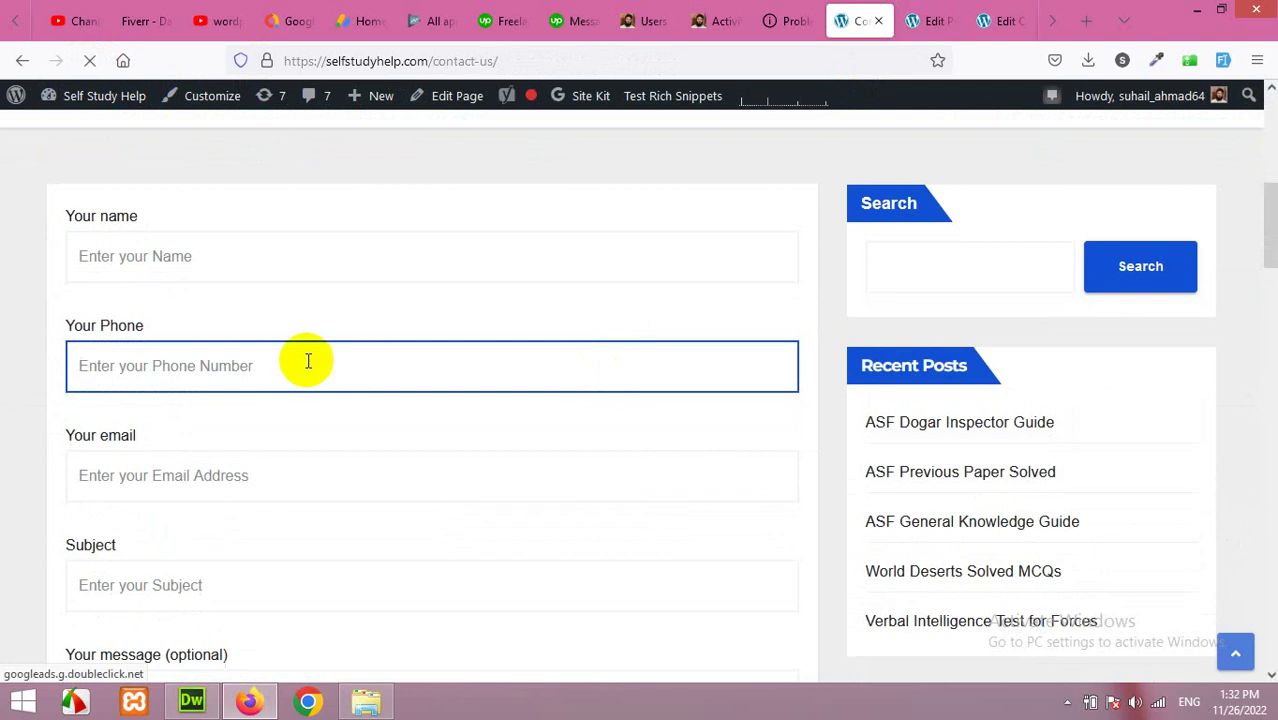
pyautogui.click(265, 257)
pyautogui.click(278, 362)
pyautogui.scroll(-2, 285, 420)
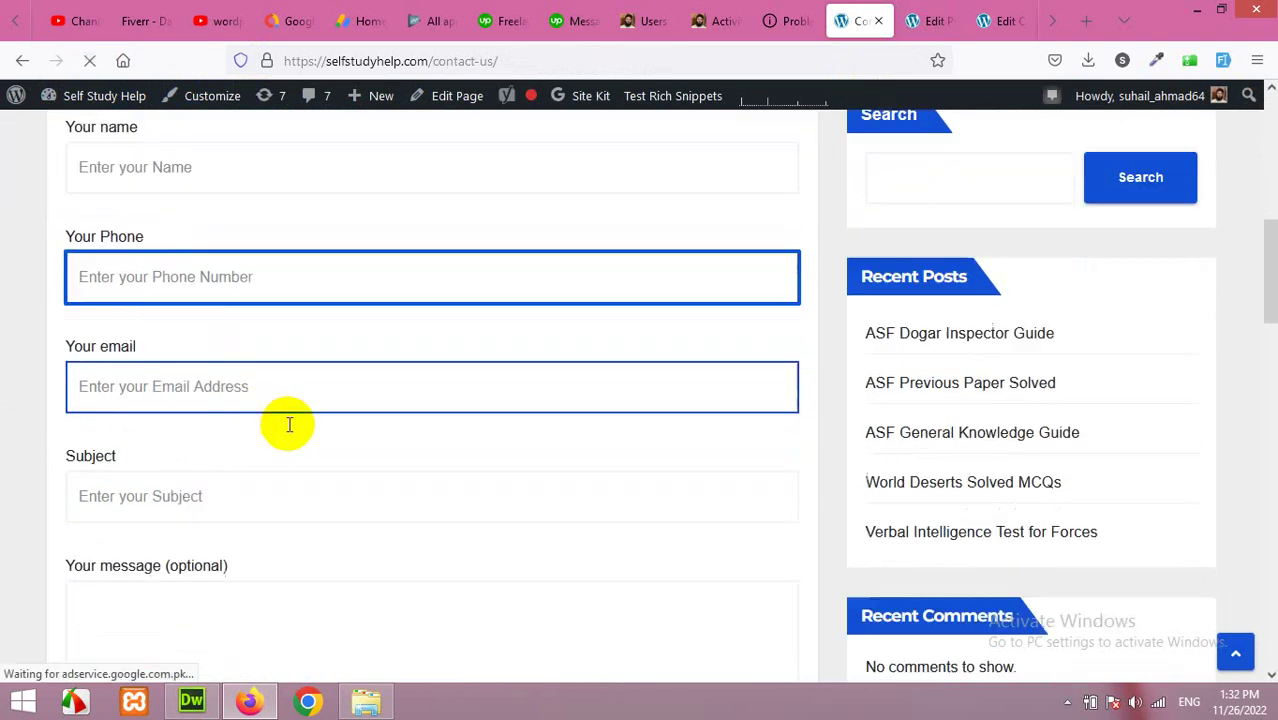
pyautogui.scroll(-5, 397, 514)
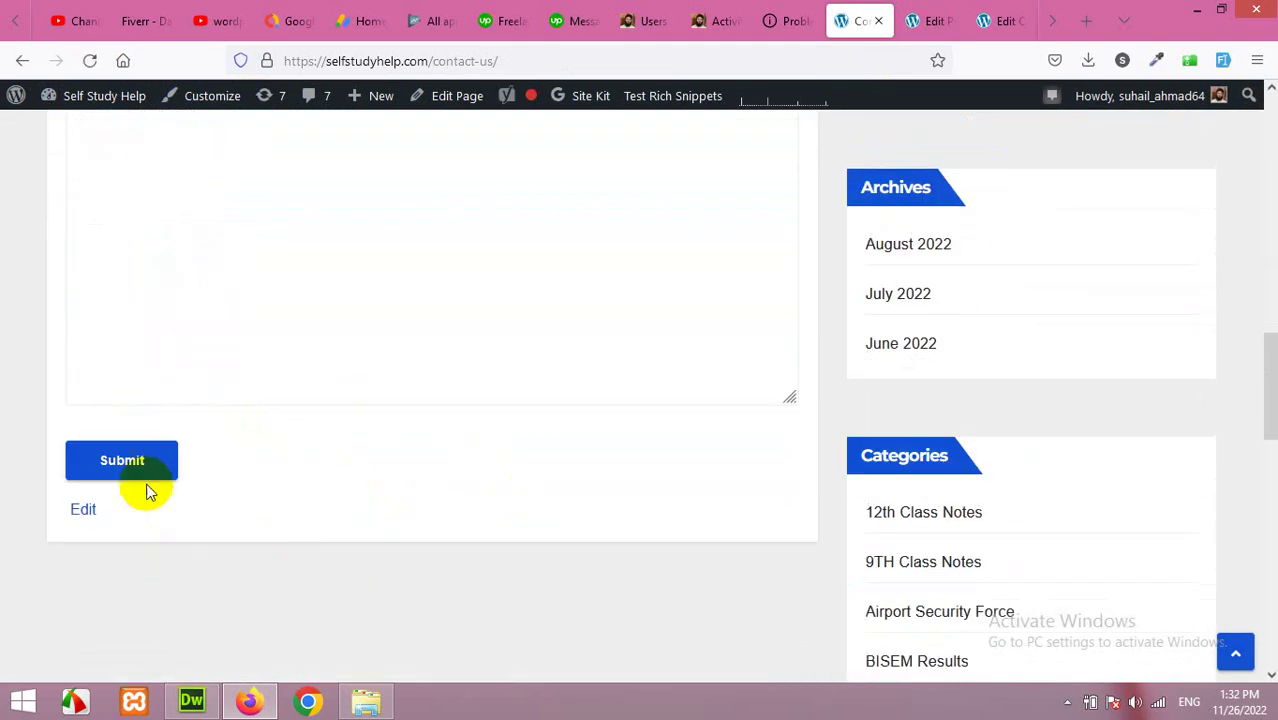
pyautogui.scroll(5, 531, 502)
pyautogui.scroll(3, 525, 434)
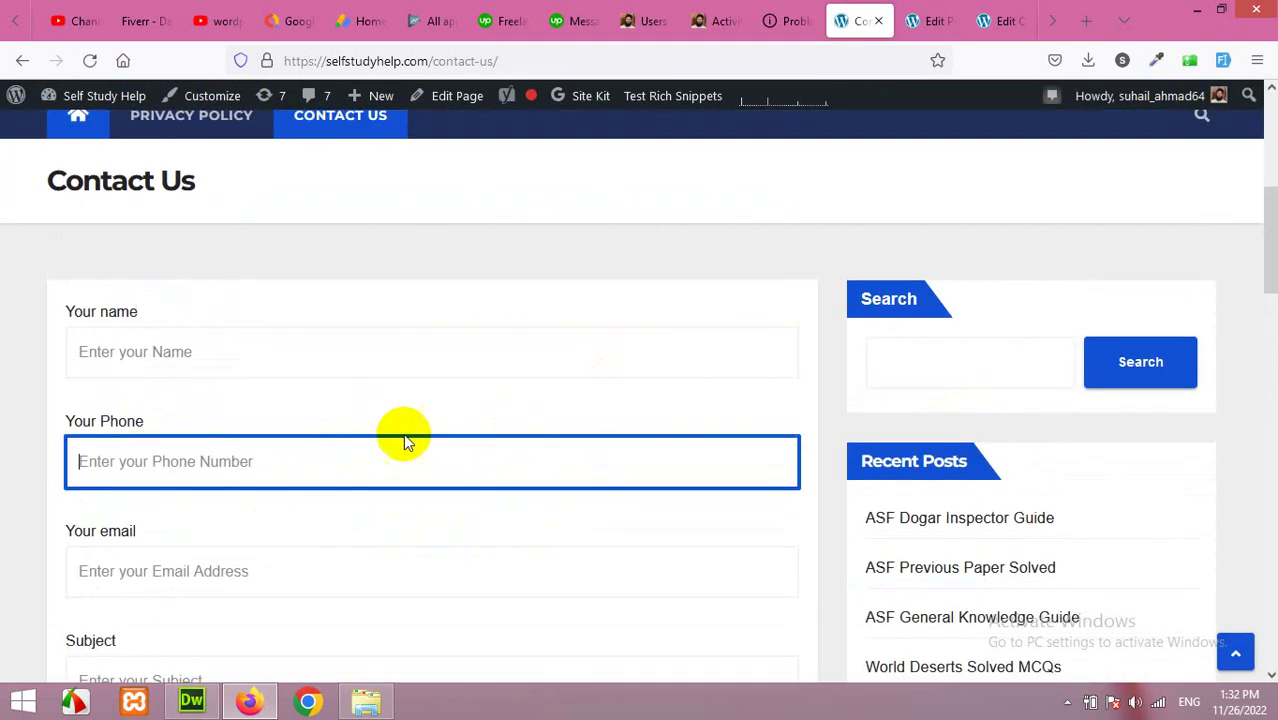
pyautogui.scroll(-4, 479, 451)
pyautogui.scroll(2, 432, 420)
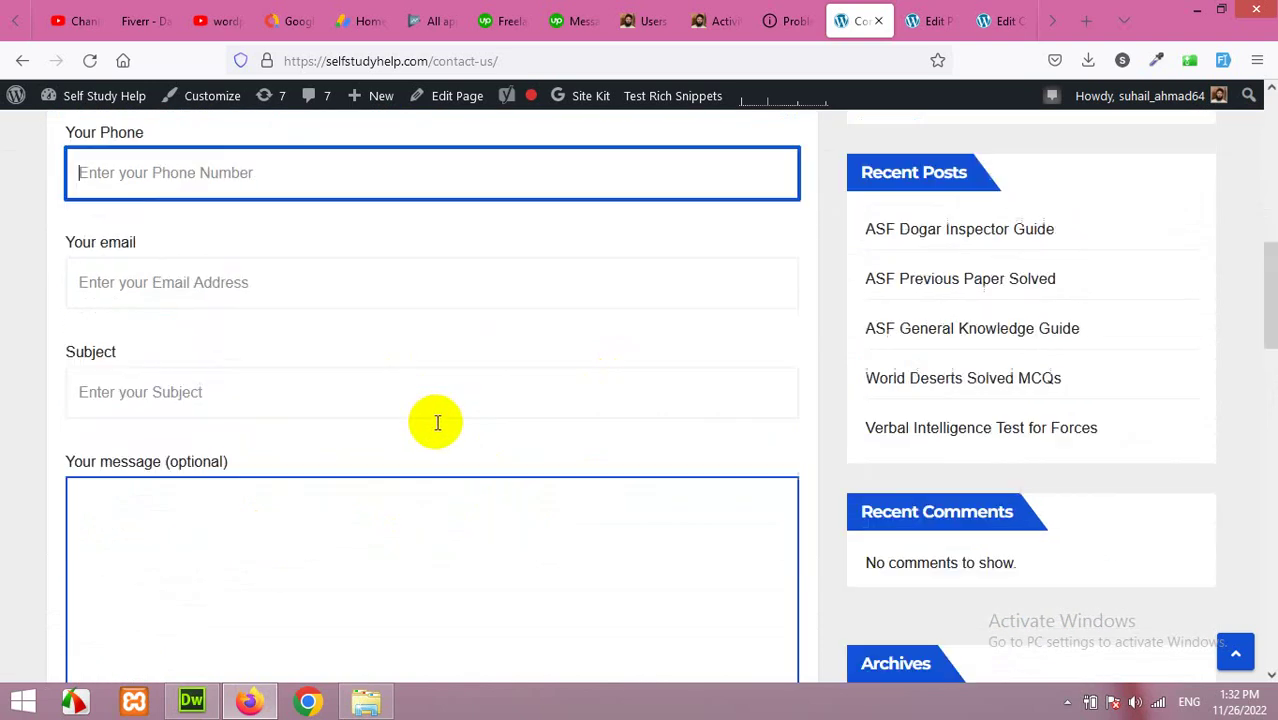
# Step: Fill in the sender's name, phone number and email address in the live contact form
pyautogui.scroll(2, 363, 263)
pyautogui.click(321, 352)
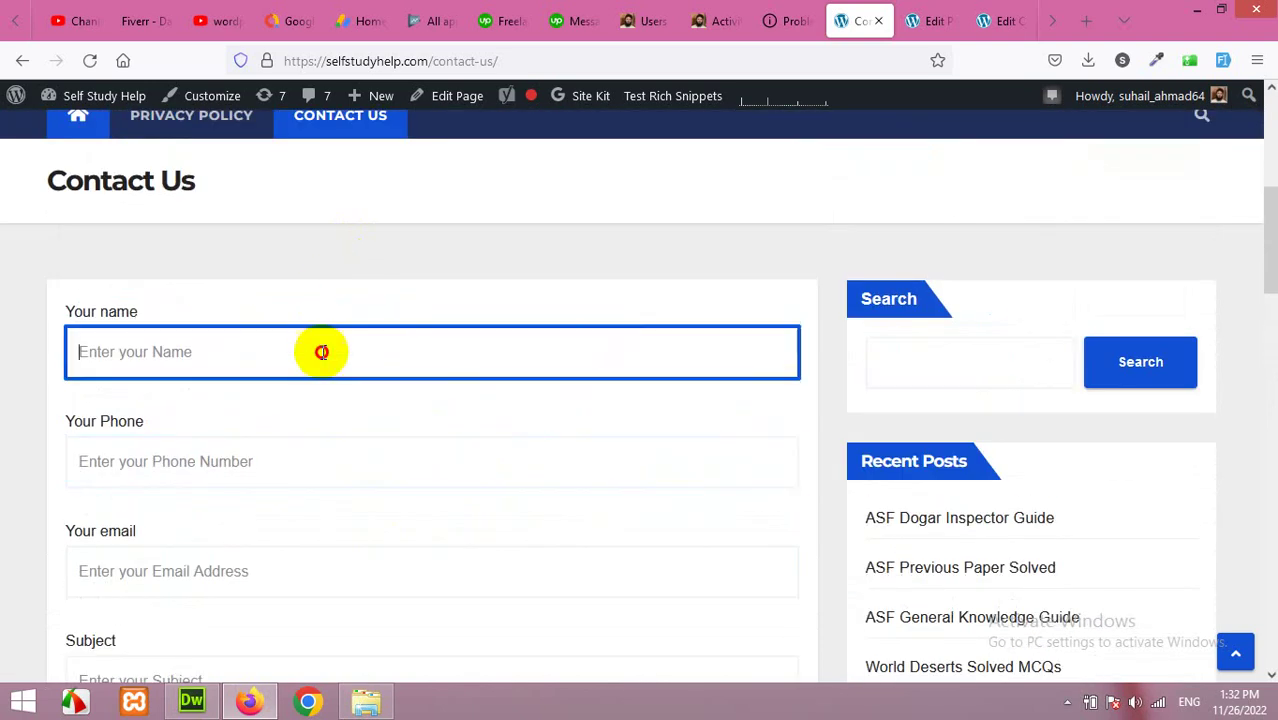
pyautogui.write('Suhail')
pyautogui.press('Tab')
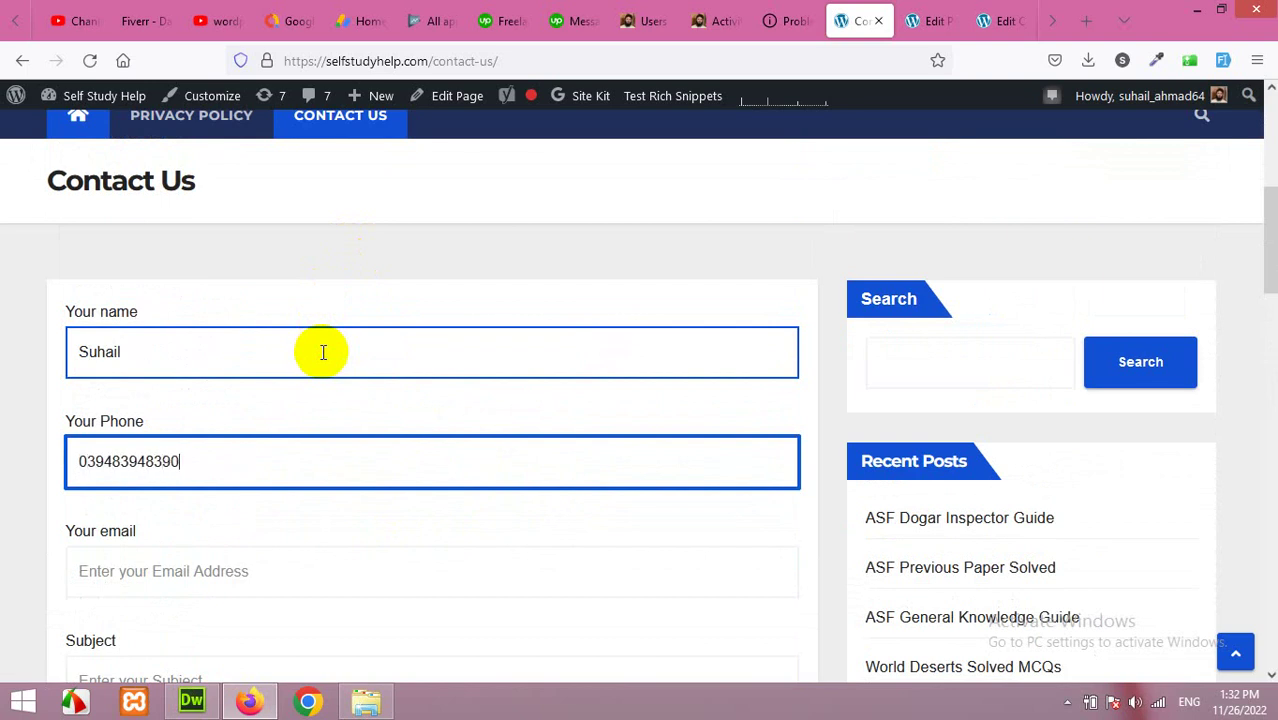
pyautogui.press('Tab')
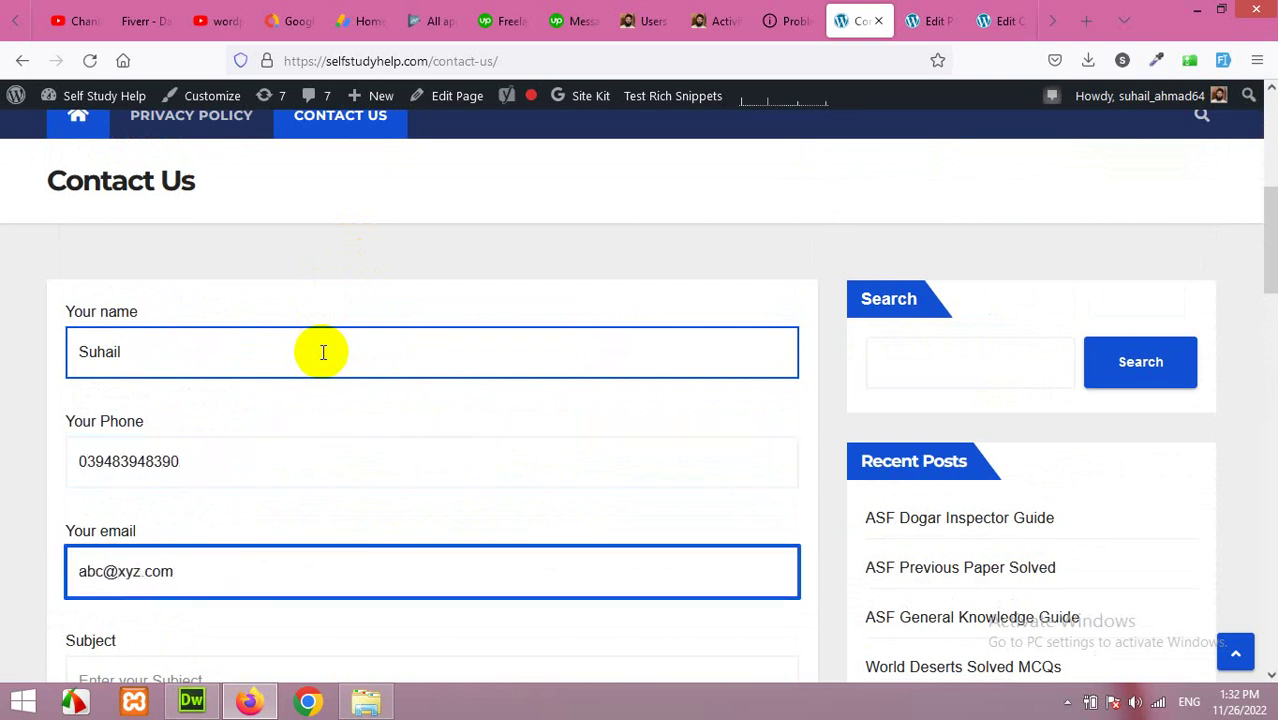
# Step: Enter the subject "I need to know about your website" and a filler test message, and submit the contact form
pyautogui.scroll(-1, 300, 420)
pyautogui.click(304, 585)
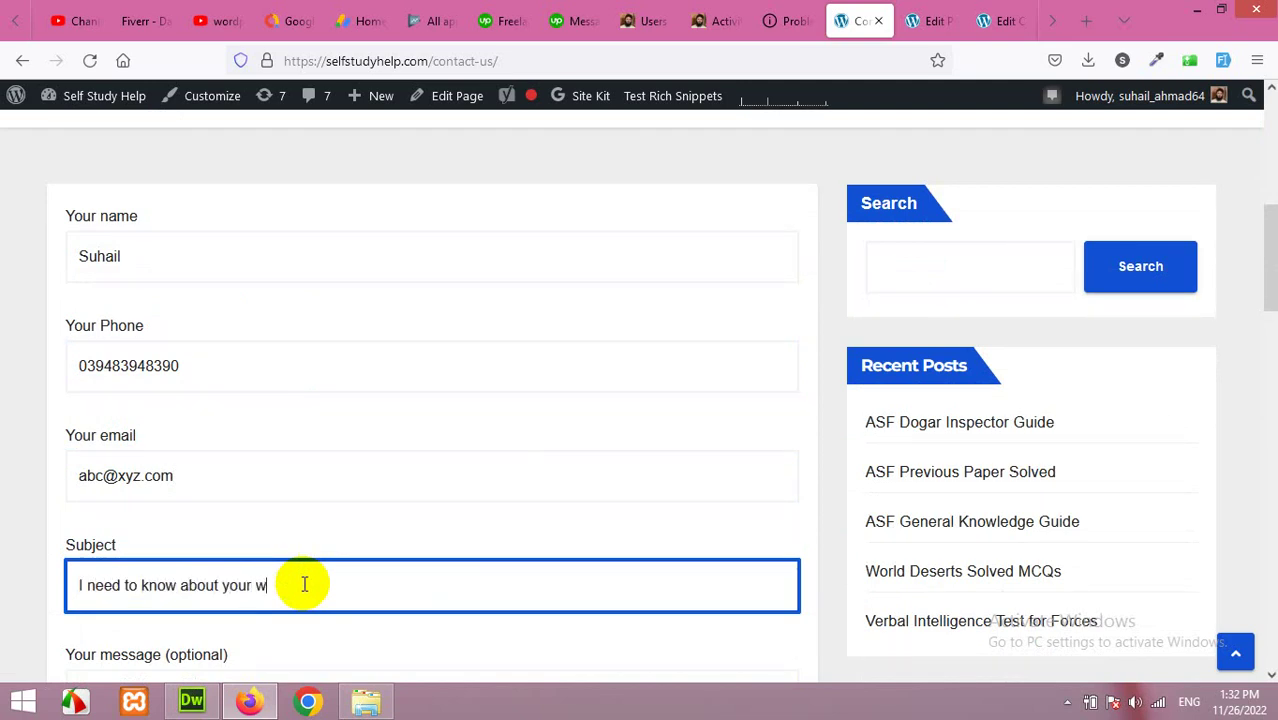
pyautogui.scroll(-3, 298, 577)
pyautogui.click(339, 471)
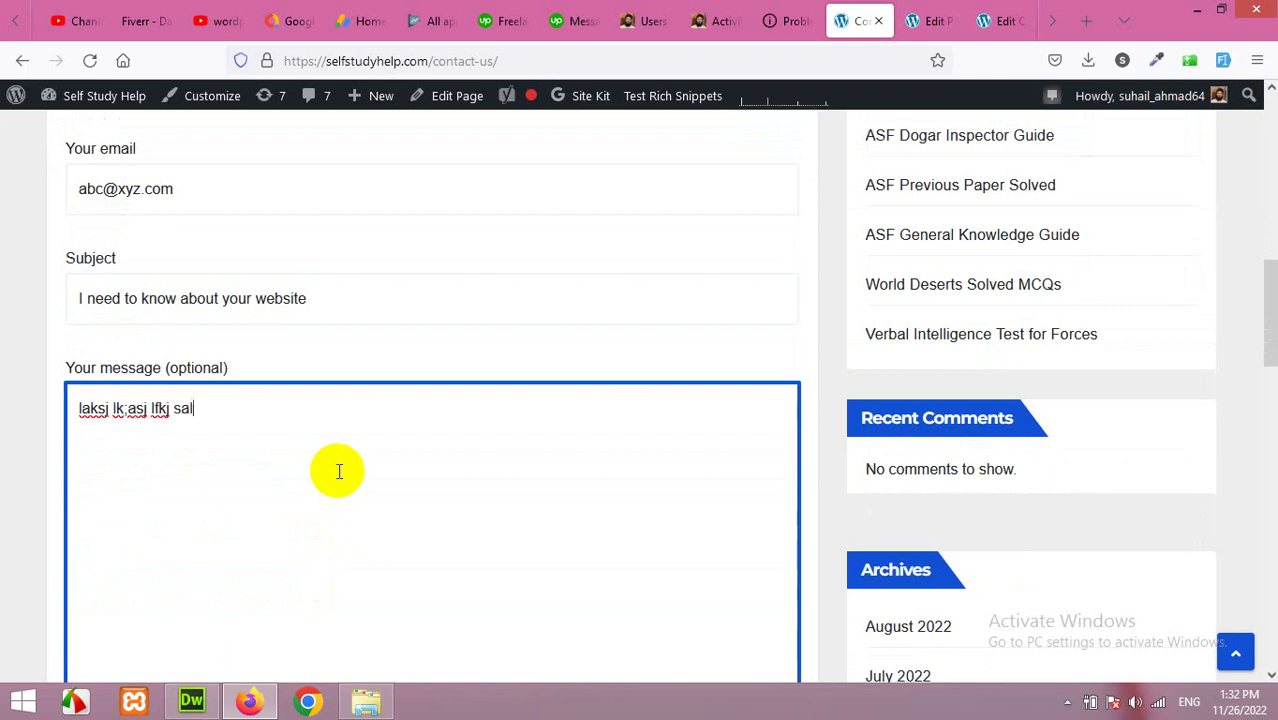
pyautogui.scroll(-5, 332, 470)
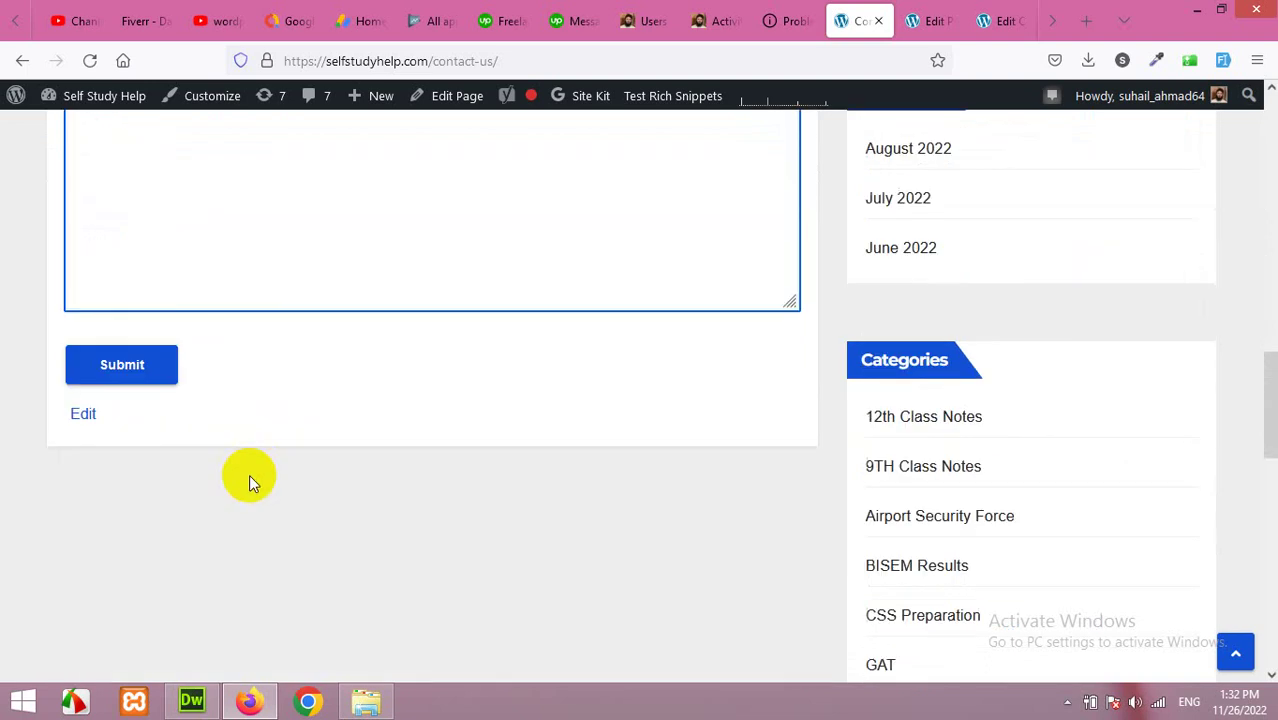
pyautogui.click(132, 376)
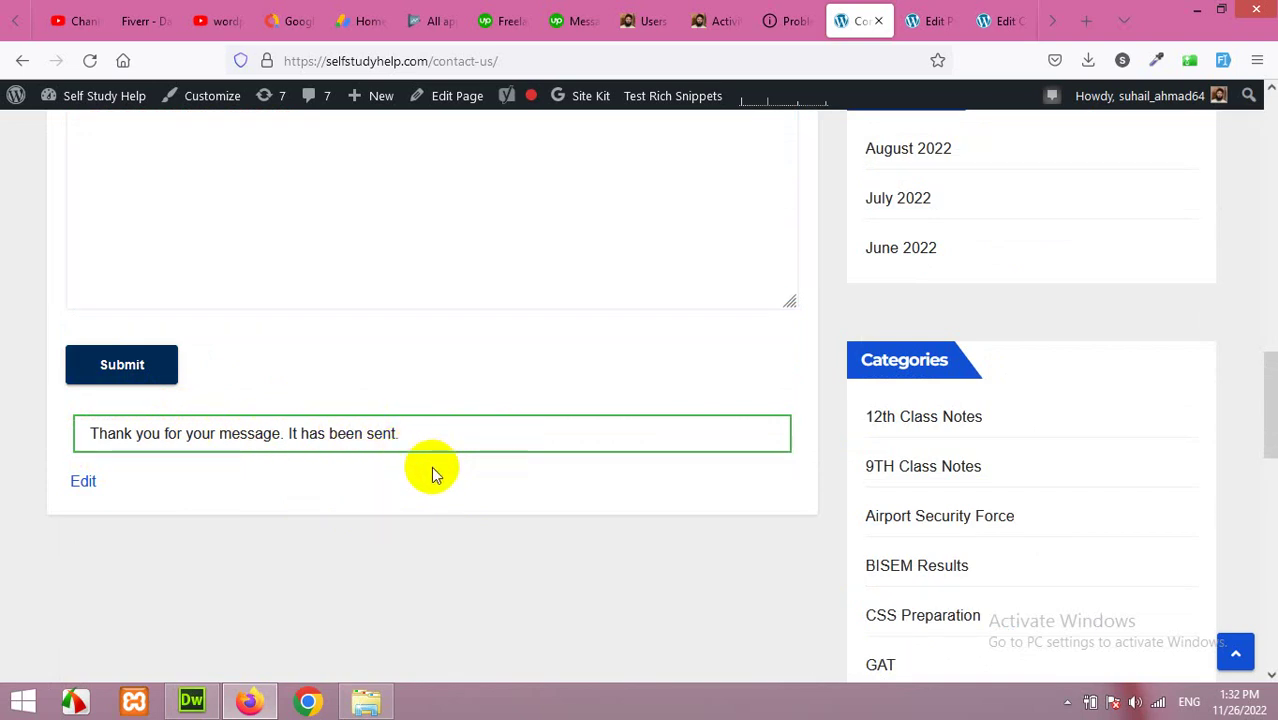
# Step: Switch to the Yahoo Mail inbox and open the Self Study Help email with the submitted form data
pyautogui.hotkey('ctrl', '1')
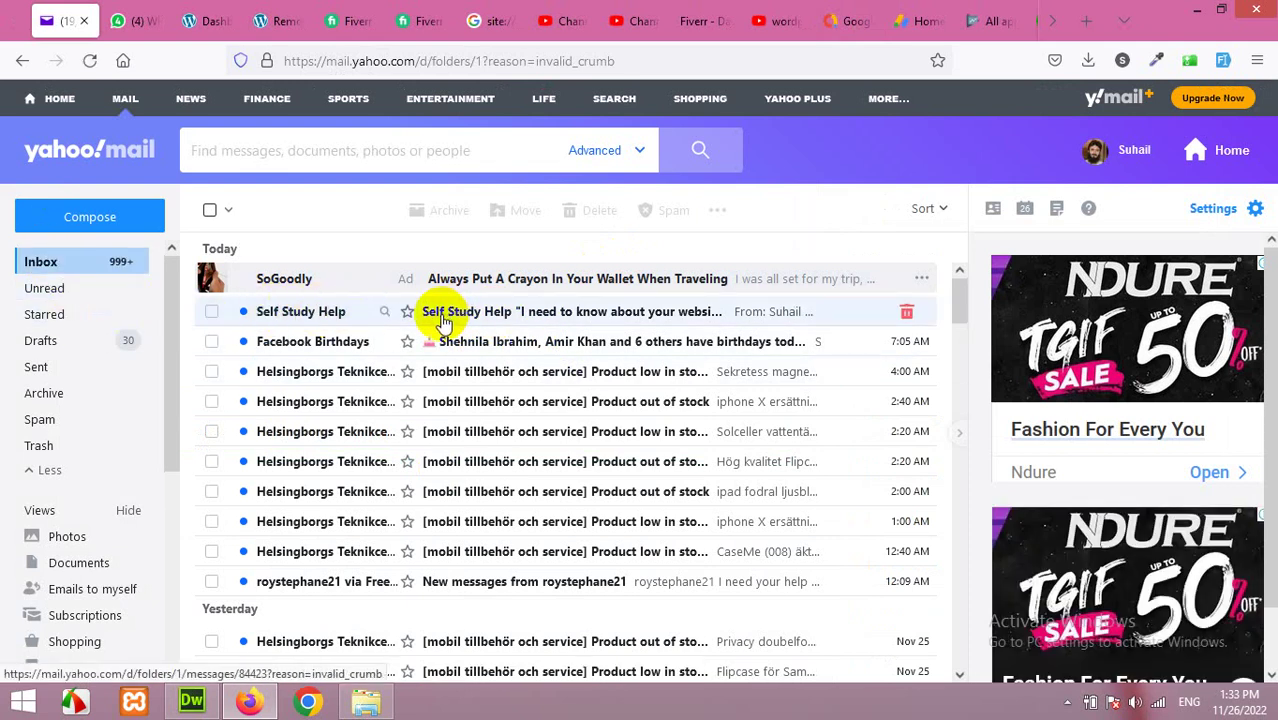
pyautogui.click(607, 314)
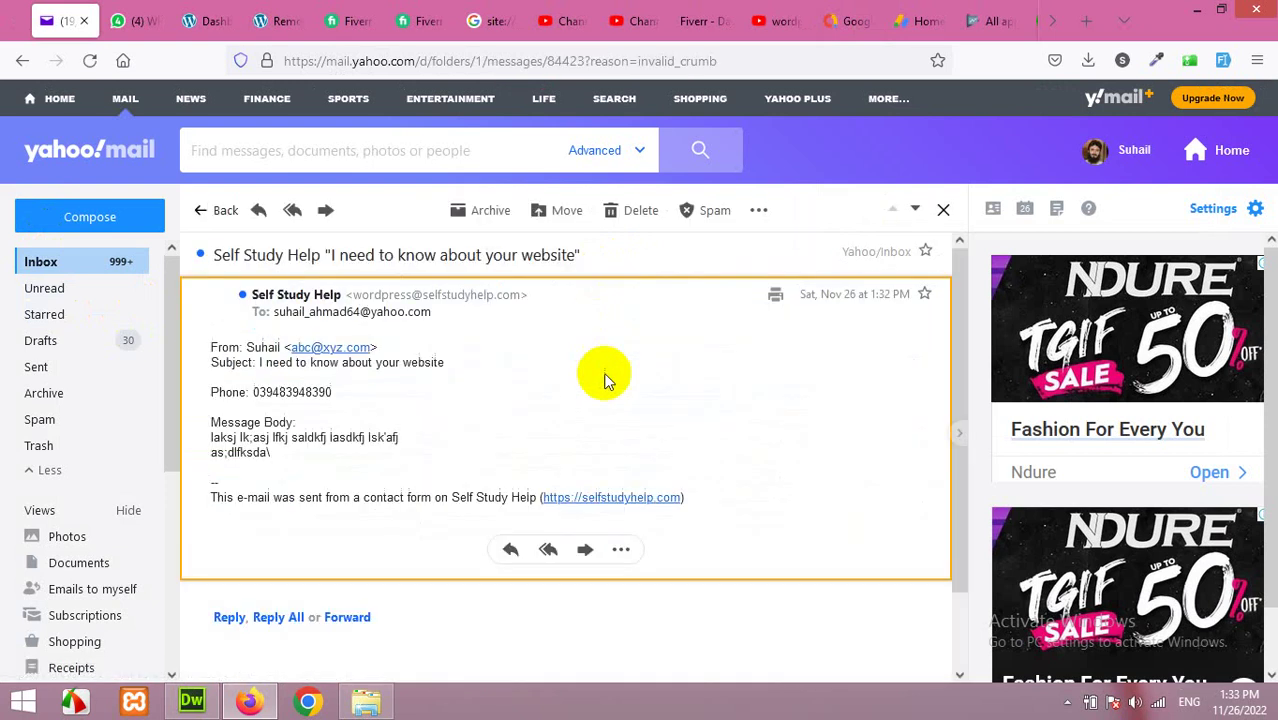